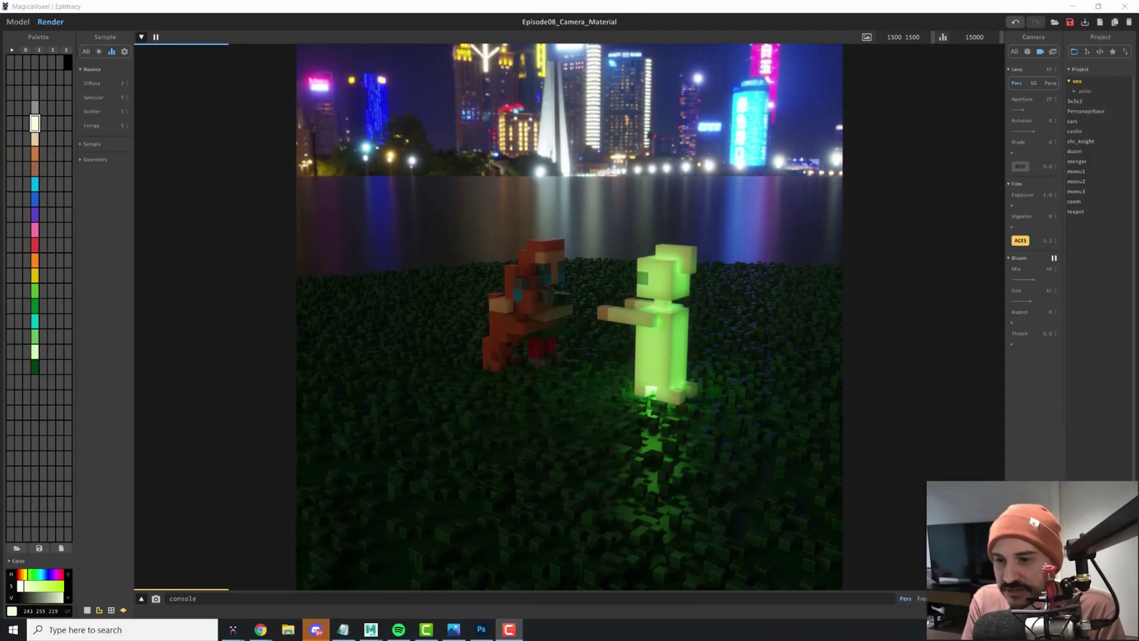
- Zoom and swing the render camera in on the red character and glowing green figure
scroll(563, 333, up, 3)
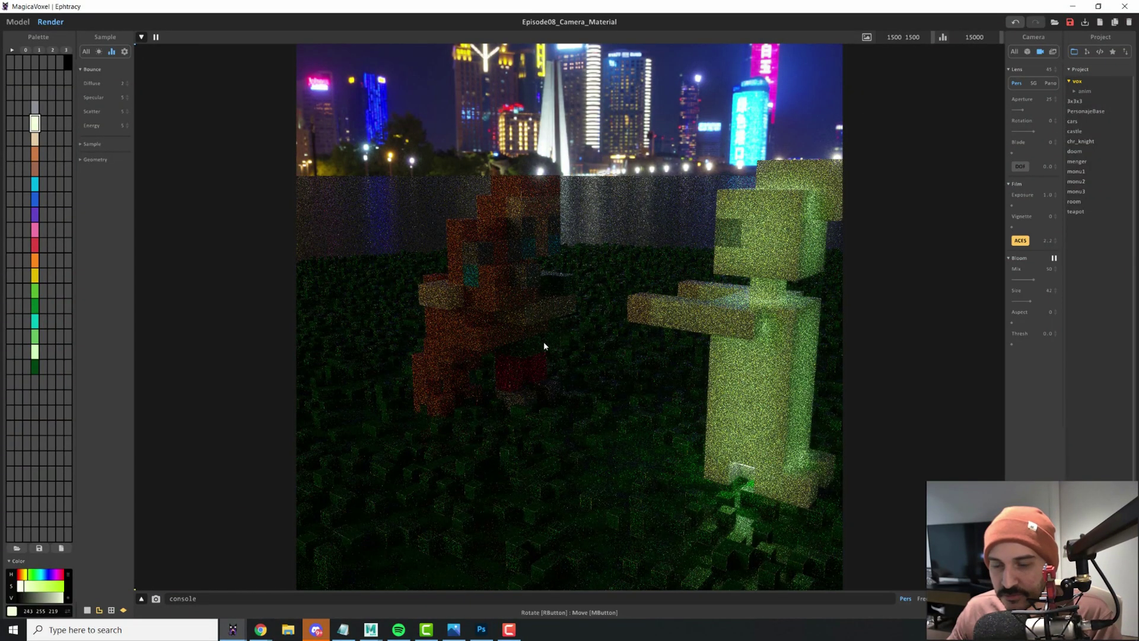
scroll(557, 368, up, 2)
right_drag(557, 366, 535, 374)
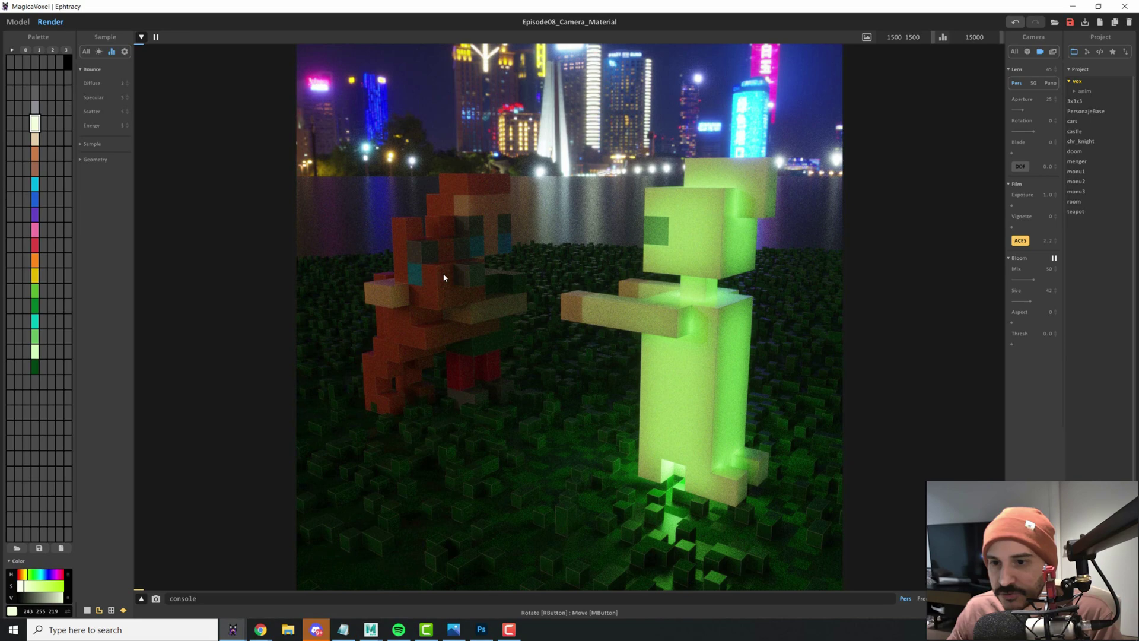
scroll(445, 275, down, 3)
- In Model mode, toggle the Grass, Ghost and Sco_shag layers off and on, then return to Render
click(17, 22)
click(88, 124)
click(87, 115)
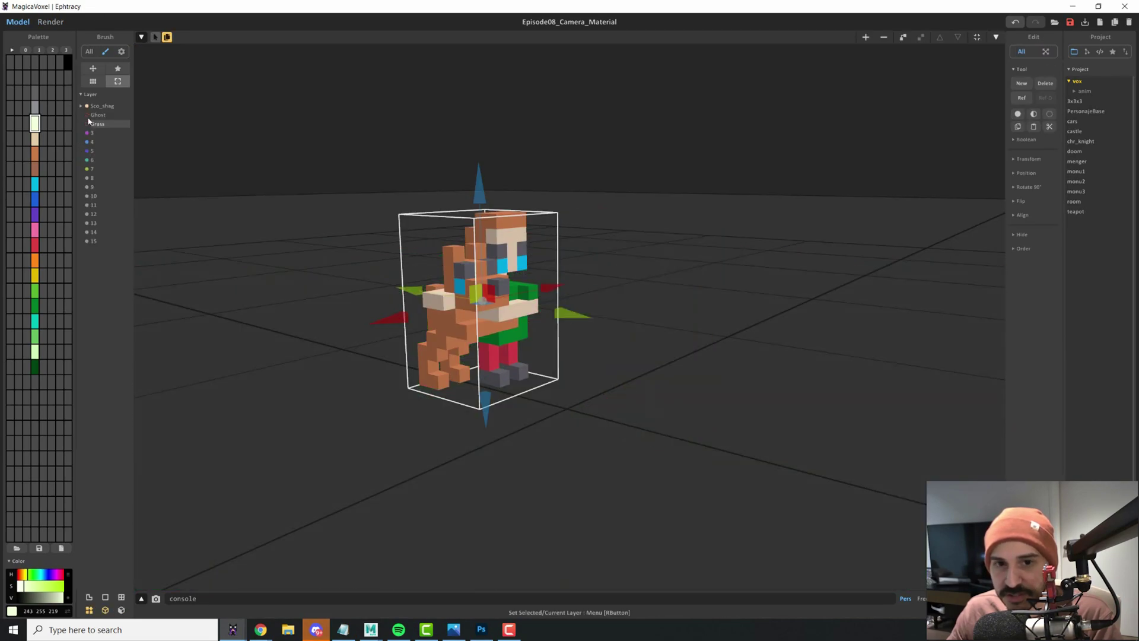
click(87, 107)
click(87, 107)
click(87, 115)
click(88, 124)
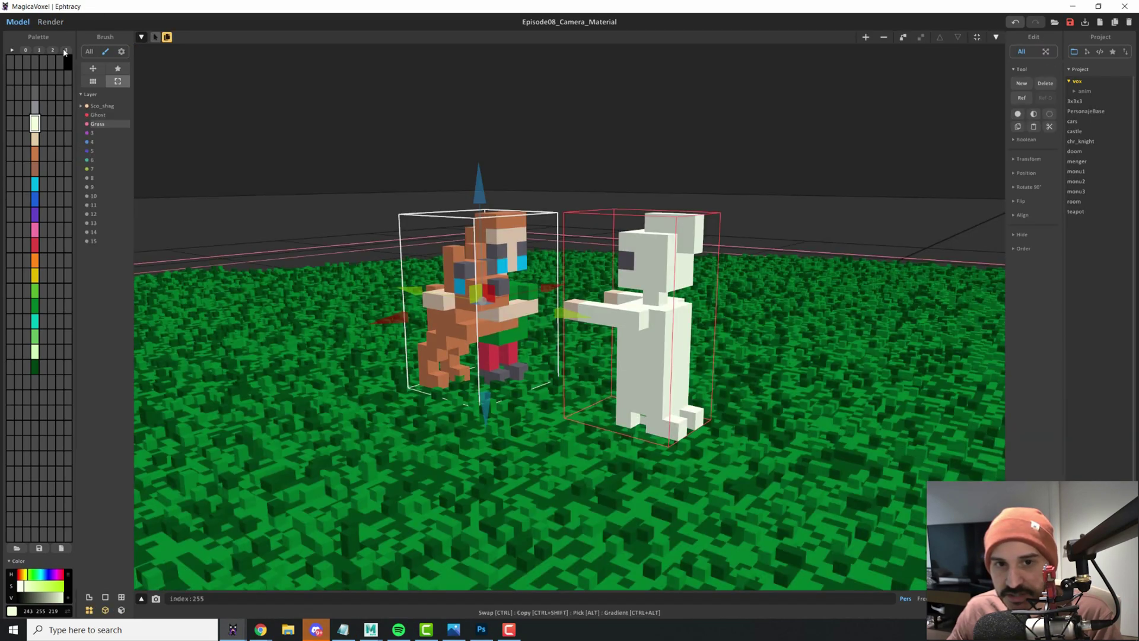
click(50, 22)
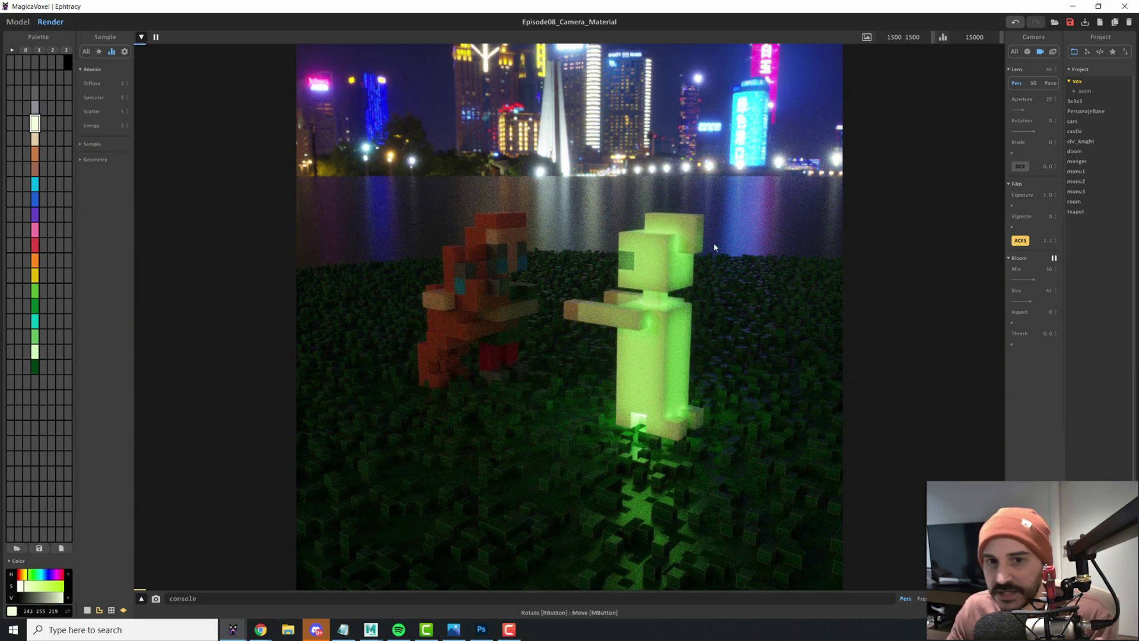
- Open the Light settings, then switch briefly to Model and back to Render
click(98, 52)
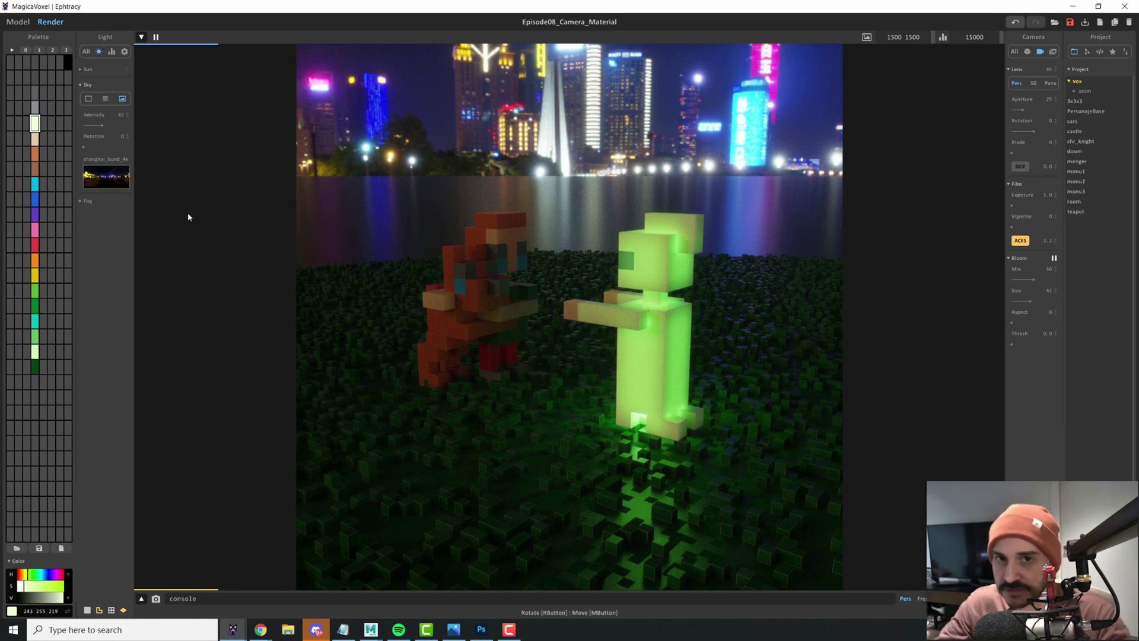
click(18, 22)
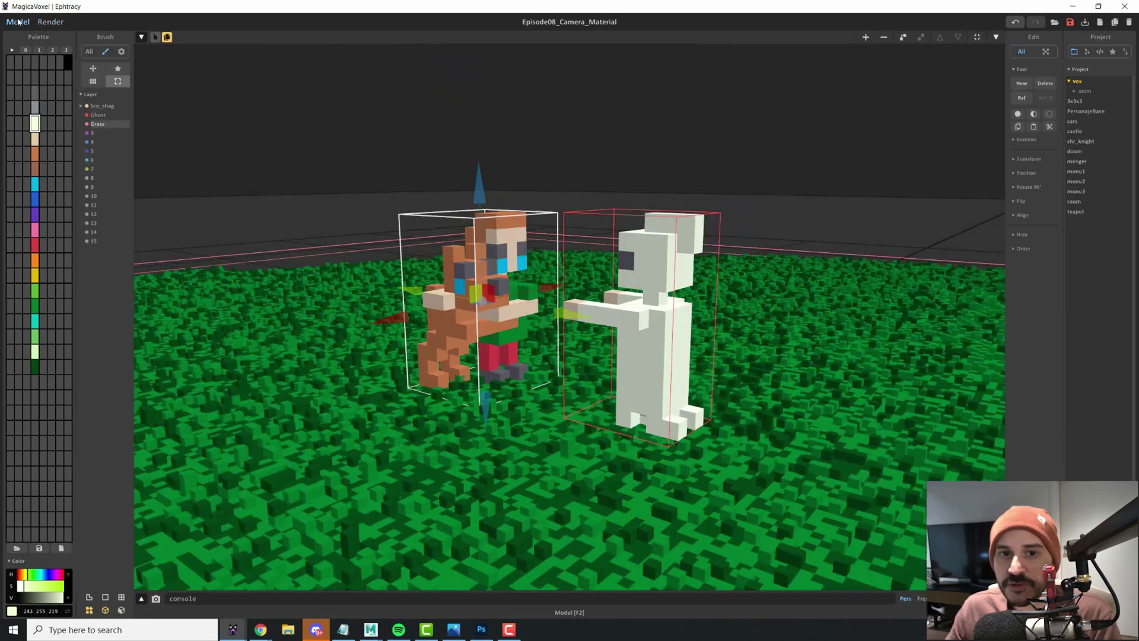
click(50, 23)
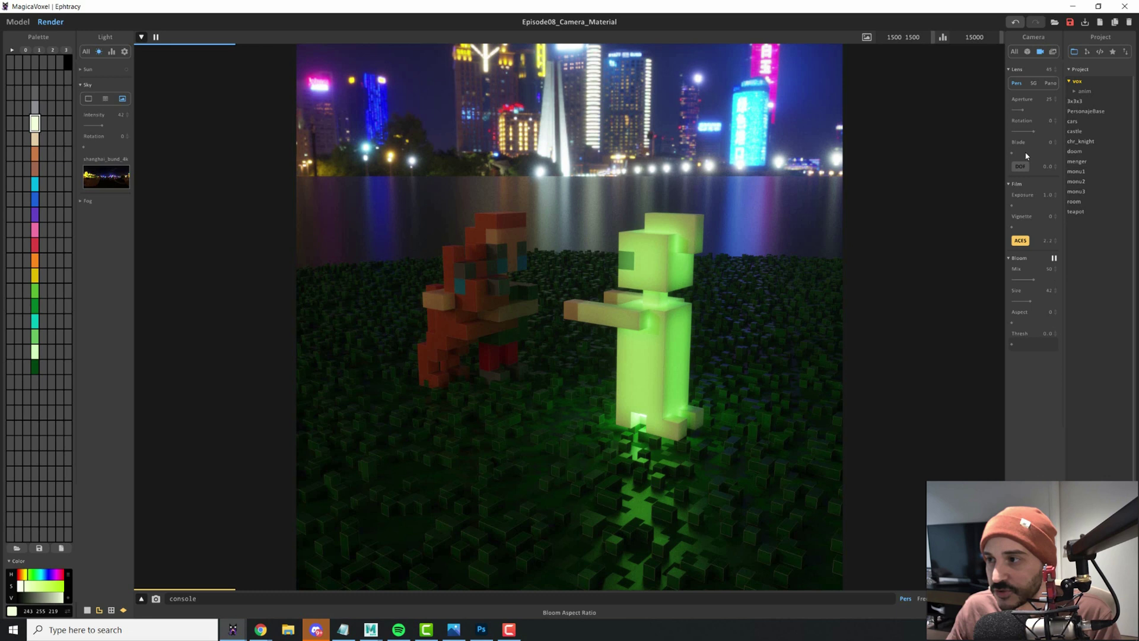
- Cycle the right panel through Matter and Image back to Camera, and tilt the skyline lower
click(1028, 52)
click(1041, 53)
click(1040, 52)
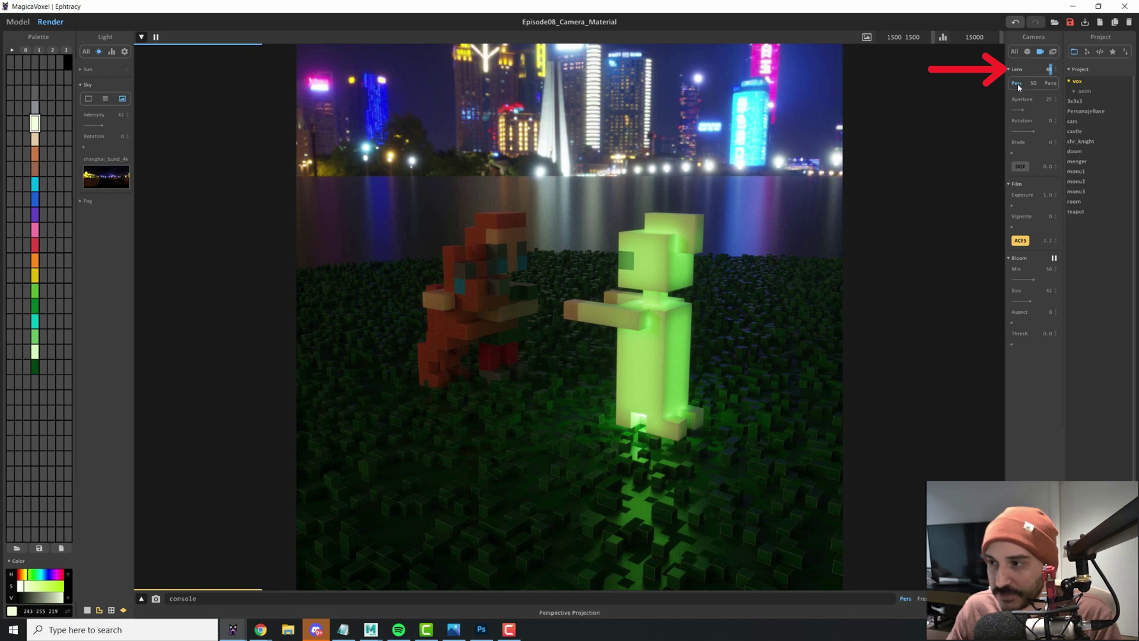
scroll(527, 281, down, 4)
right_drag(528, 280, 525, 272)
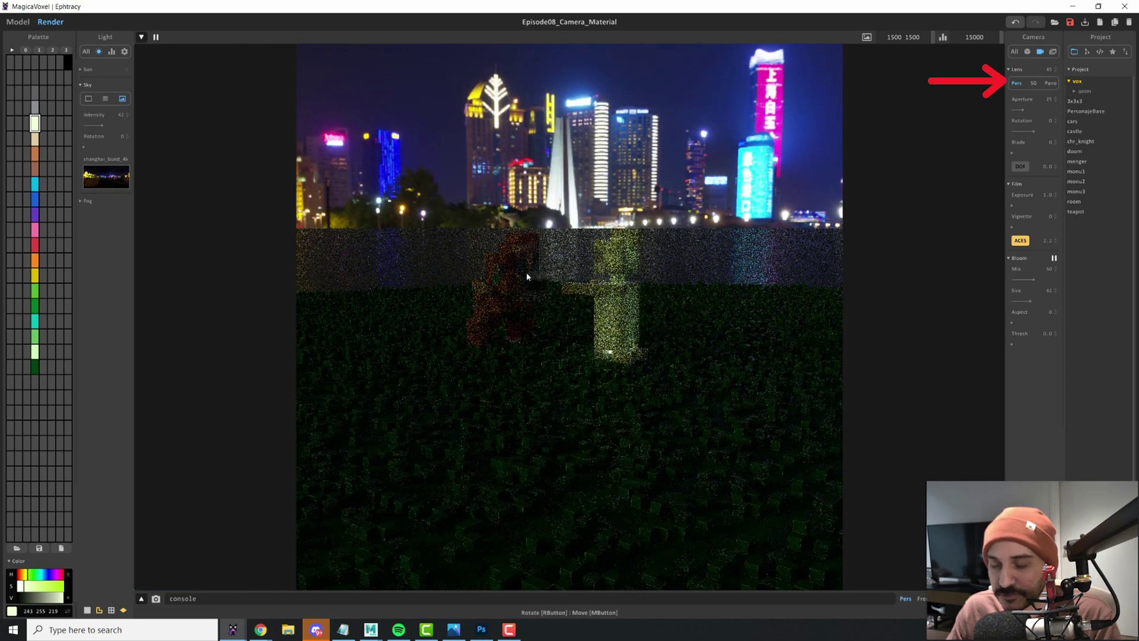
scroll(528, 279, up, 6)
scroll(533, 287, down, 5)
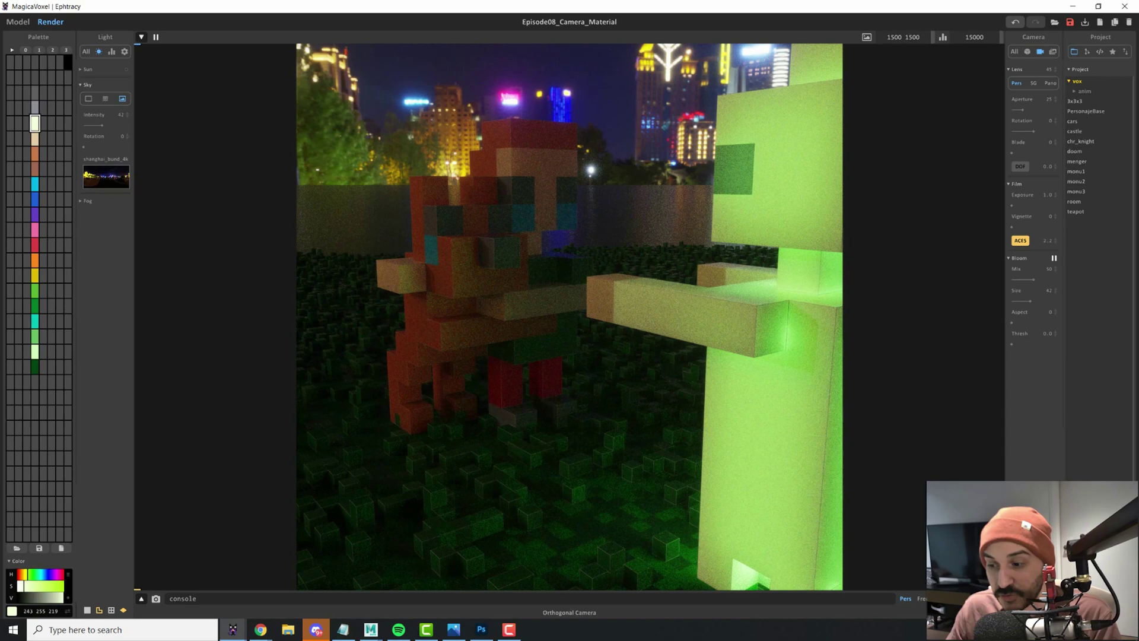
- Try the camera in orthographic projection, then return it to perspective
click(940, 598)
scroll(597, 345, up, 5)
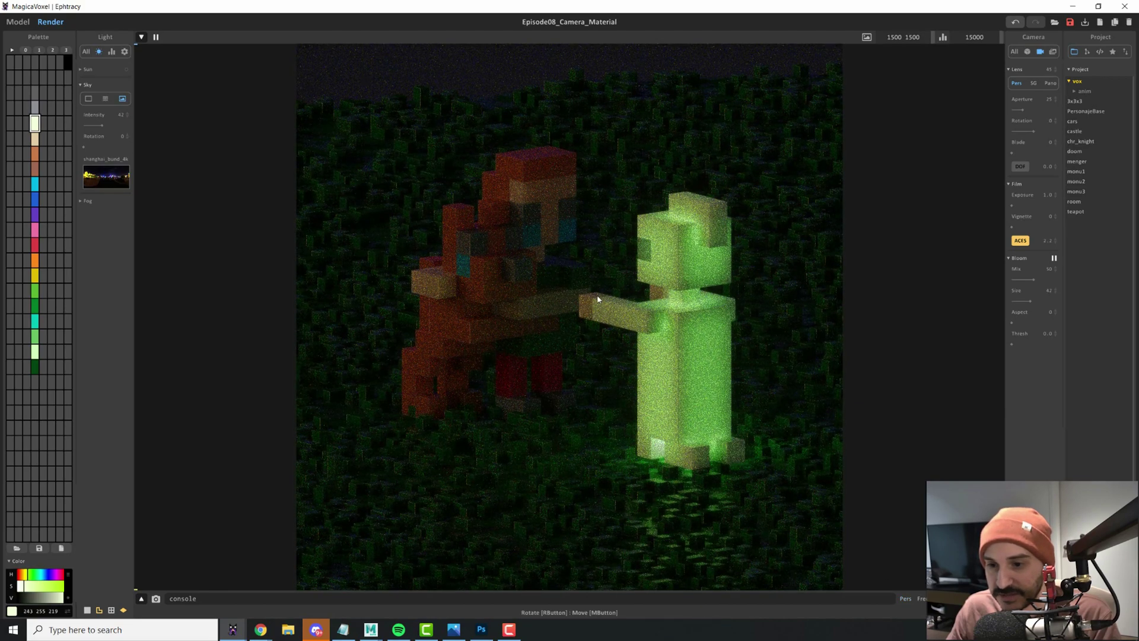
scroll(617, 308, up, 3)
scroll(613, 303, down, 6)
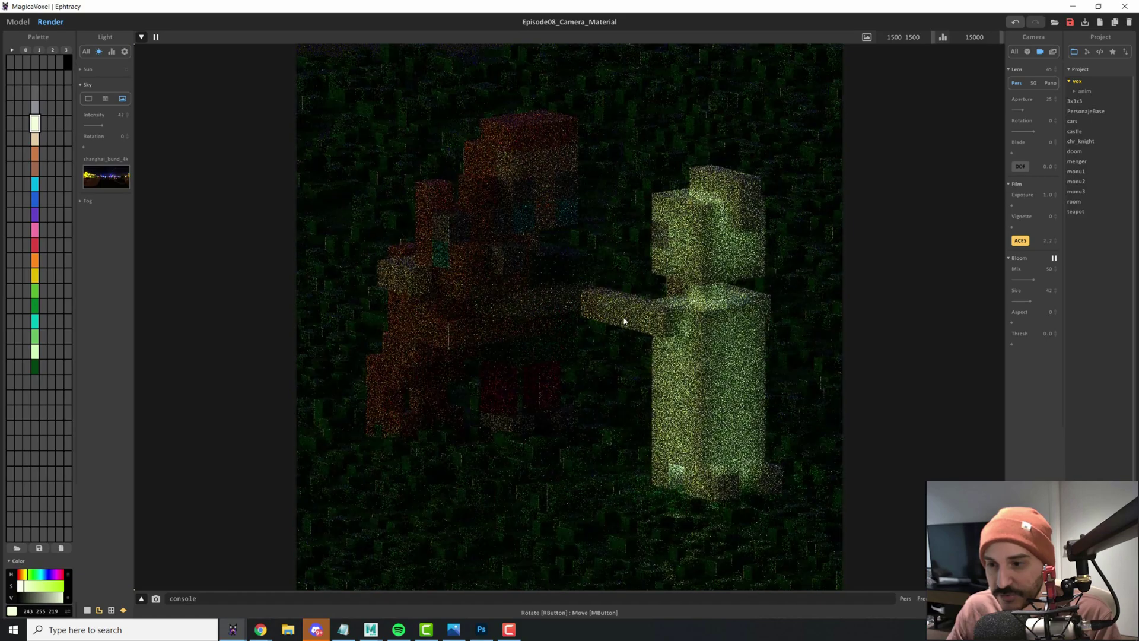
click(905, 600)
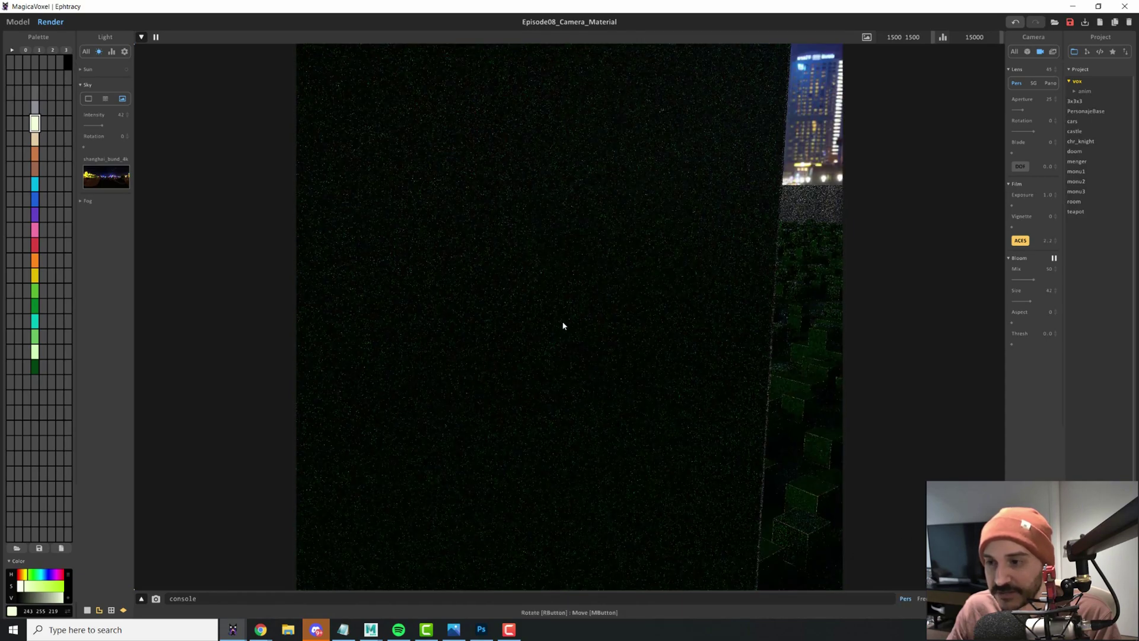
- Rotate, pan and tilt the perspective camera to centre both characters before the skyline
scroll(563, 325, up, 6)
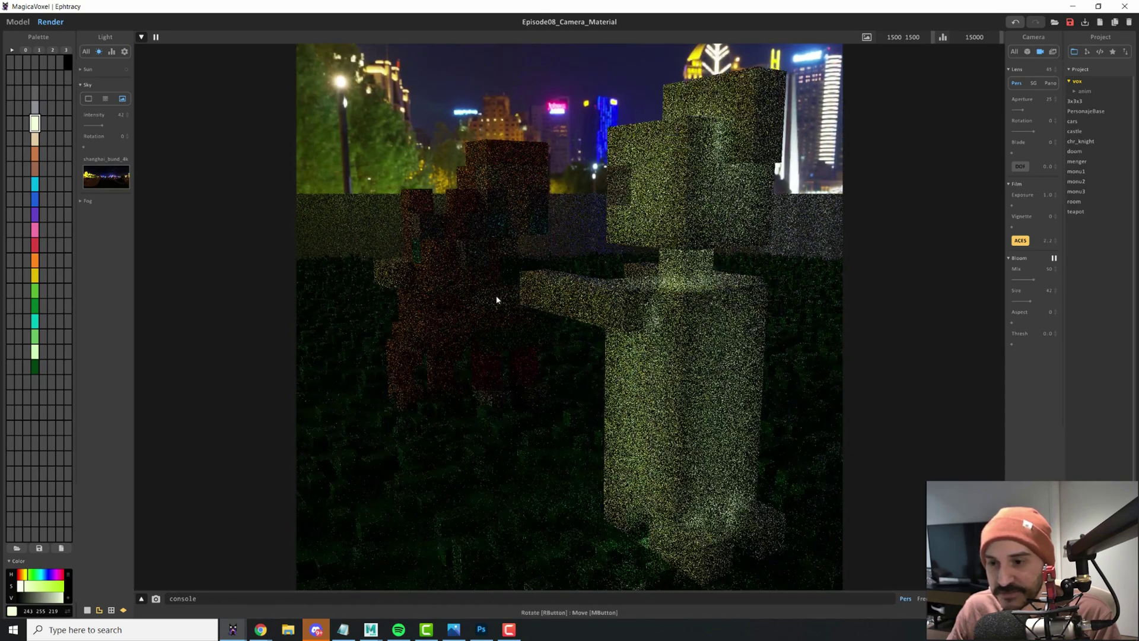
right_drag(471, 283, 477, 285)
middle_drag(477, 285, 486, 300)
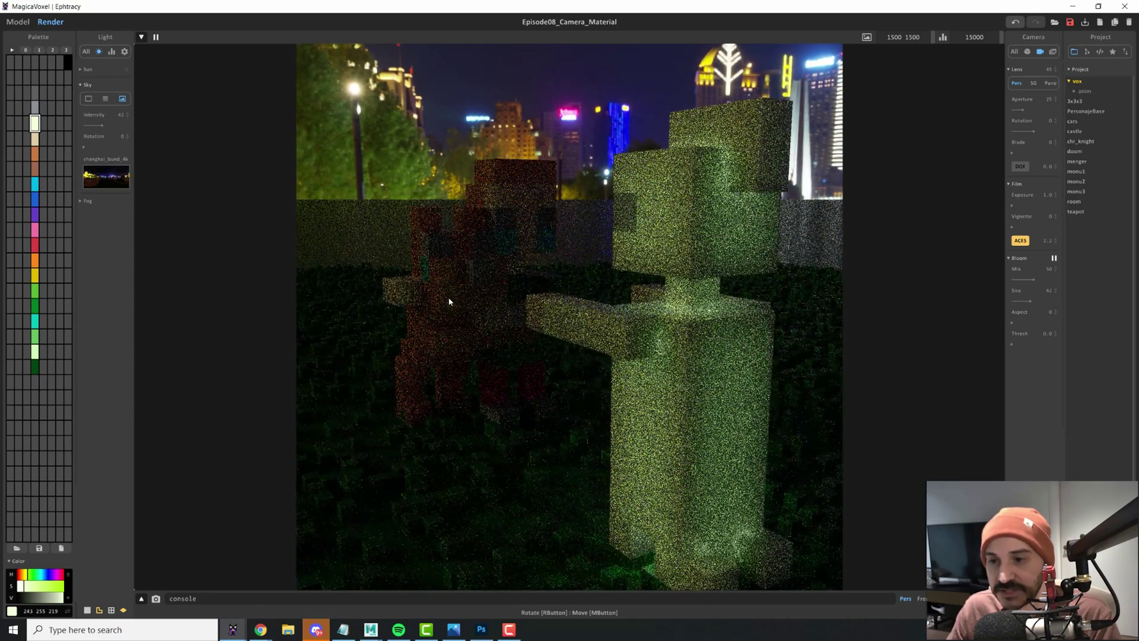
scroll(449, 301, down, 2)
right_drag(447, 298, 488, 291)
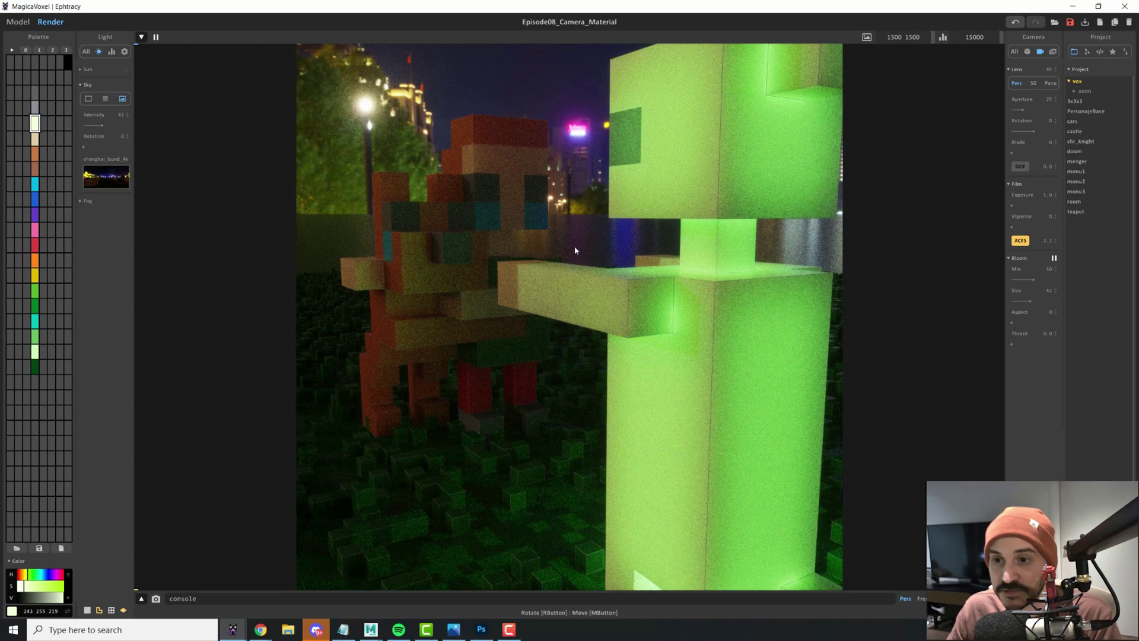
click(940, 599)
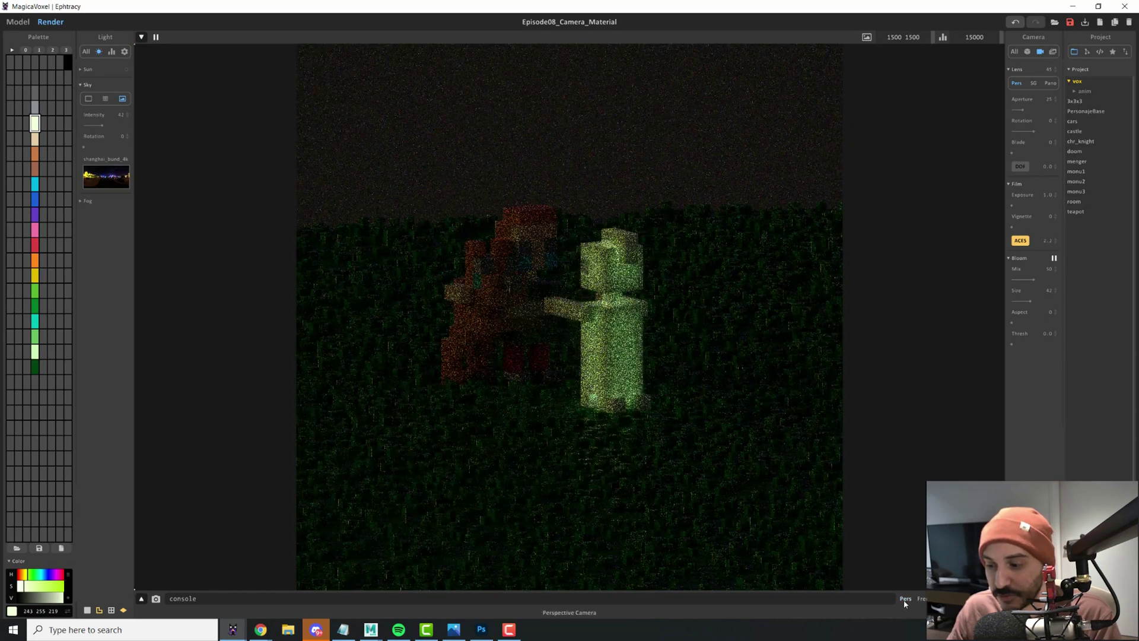
click(904, 600)
scroll(772, 498, up, 3)
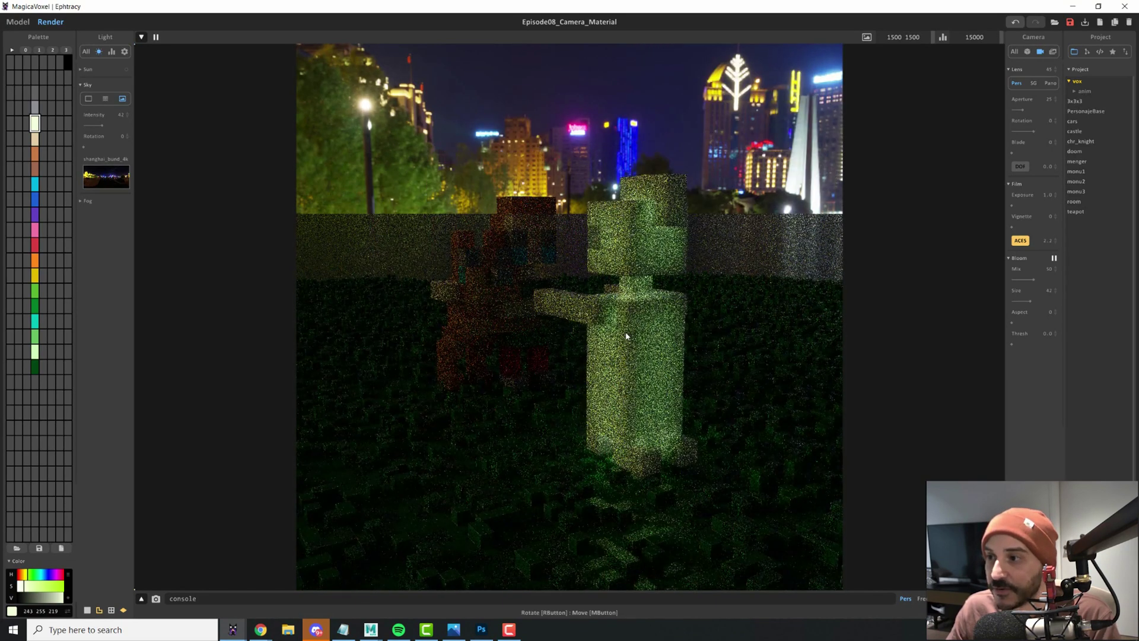
right_drag(625, 333, 682, 313)
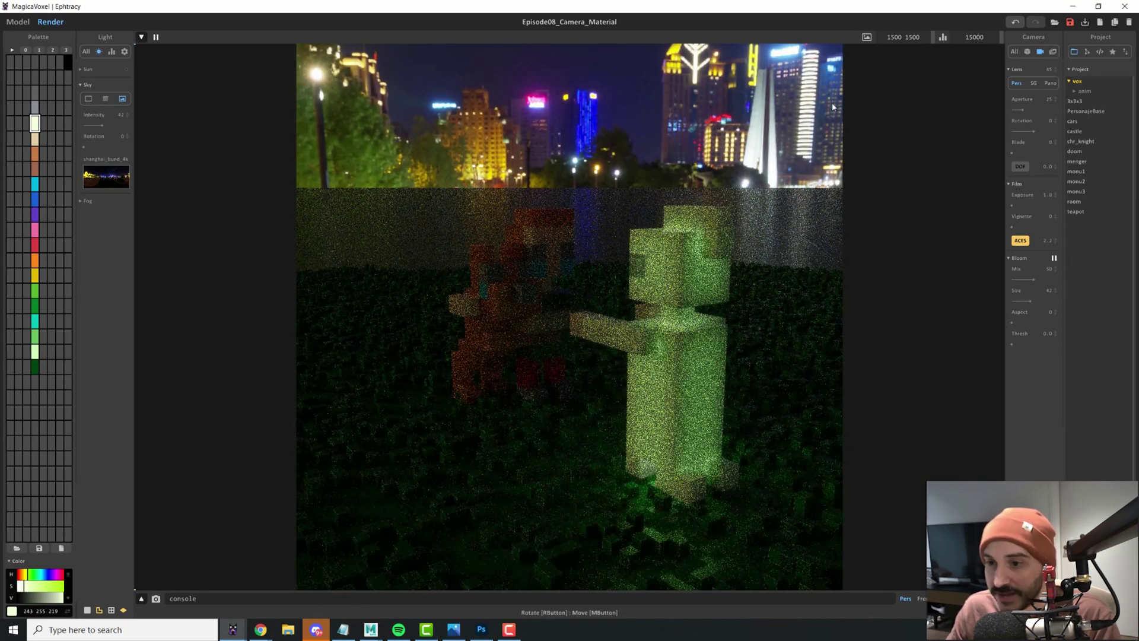
right_drag(832, 102, 760, 261)
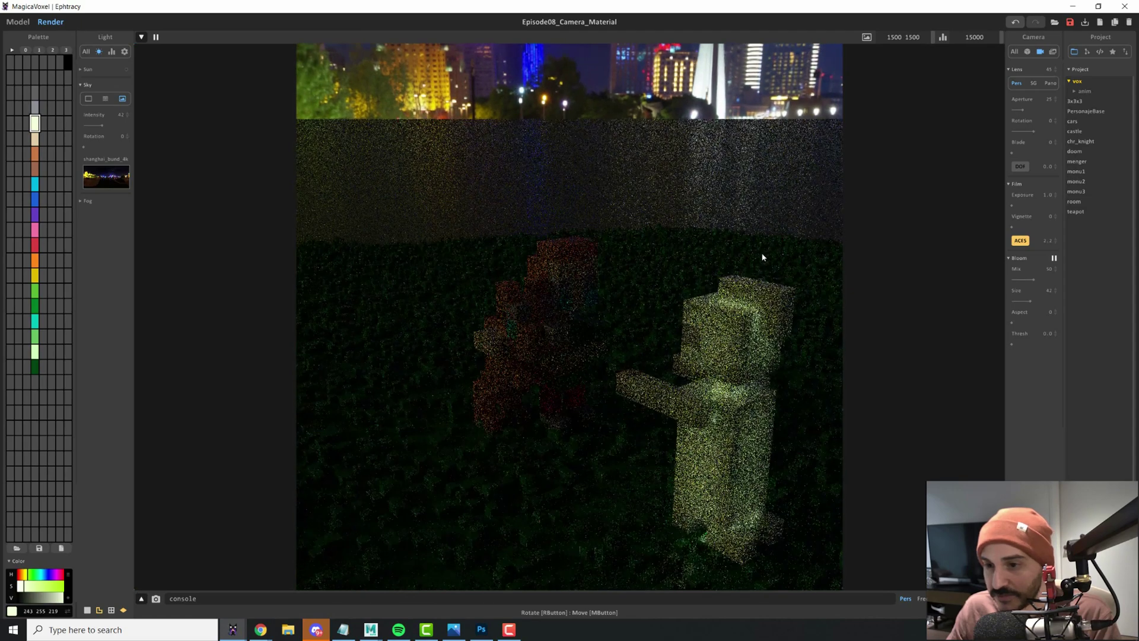
mouse_move(681, 244)
right_down()
mouse_move(651, 223)
mouse_move(671, 226)
right_up()
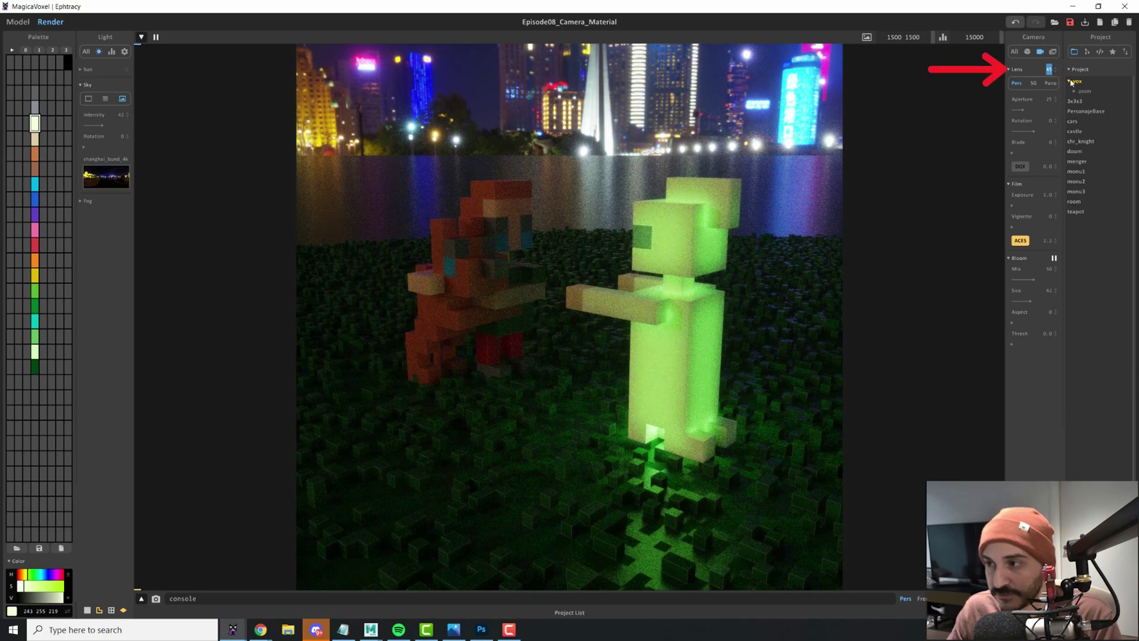
- Drag the Lens field of view down and swing the camera back toward the figures
mouse_move(1056, 69)
mouse_down()
mouse_move(1057, 116)
mouse_move(1055, 69)
mouse_up()
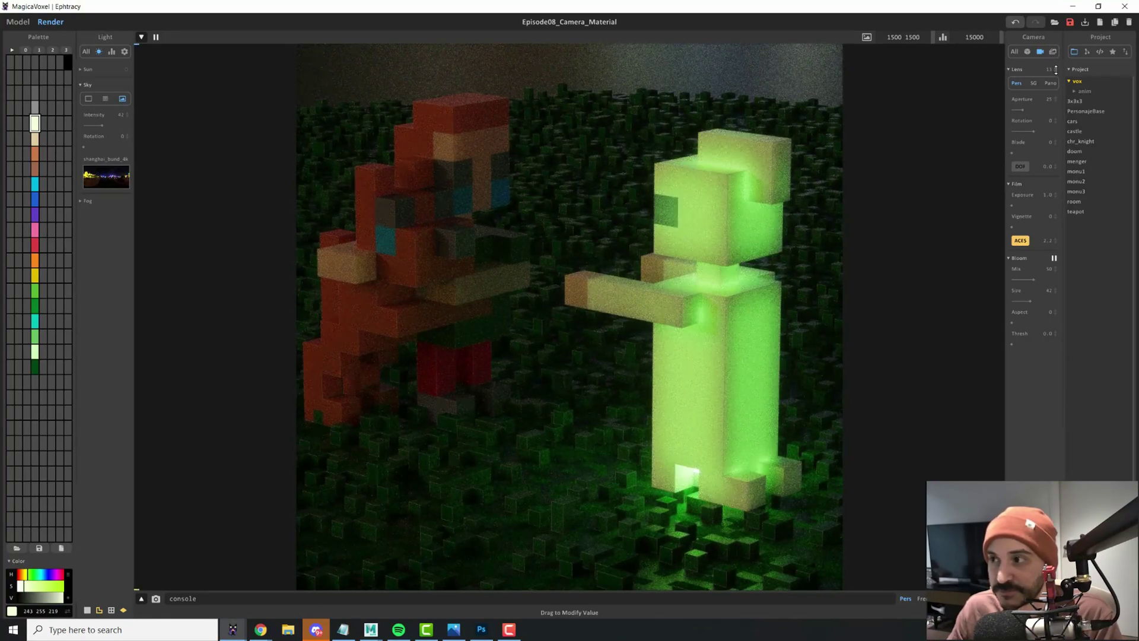
drag(1056, 72, 1056, 95)
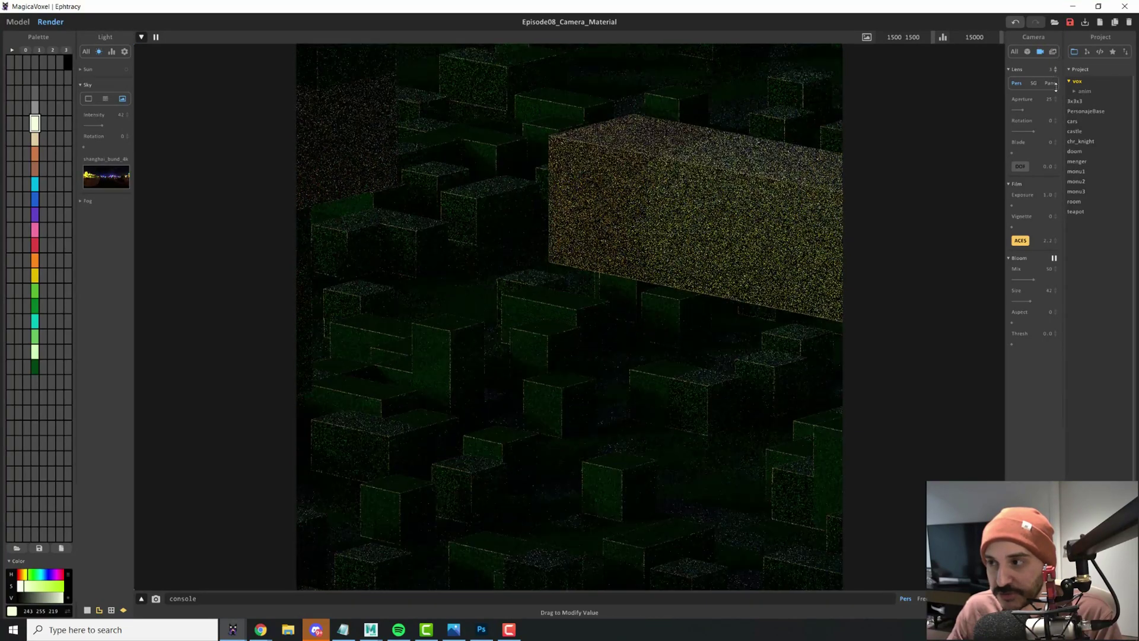
scroll(455, 178, down, 10)
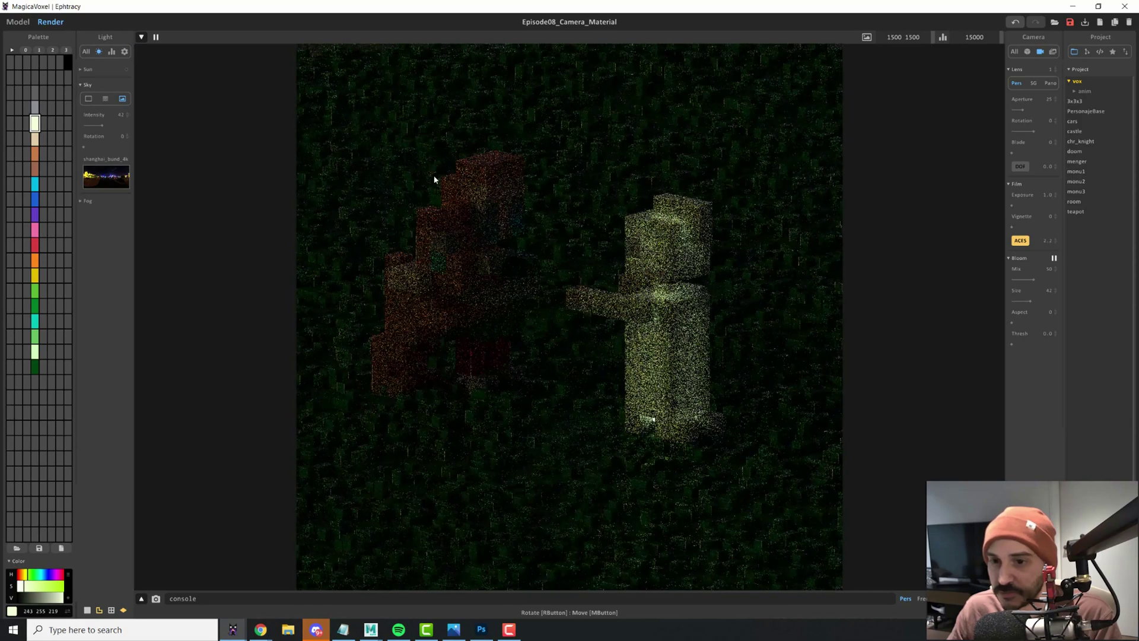
middle_drag(509, 137, 623, 263)
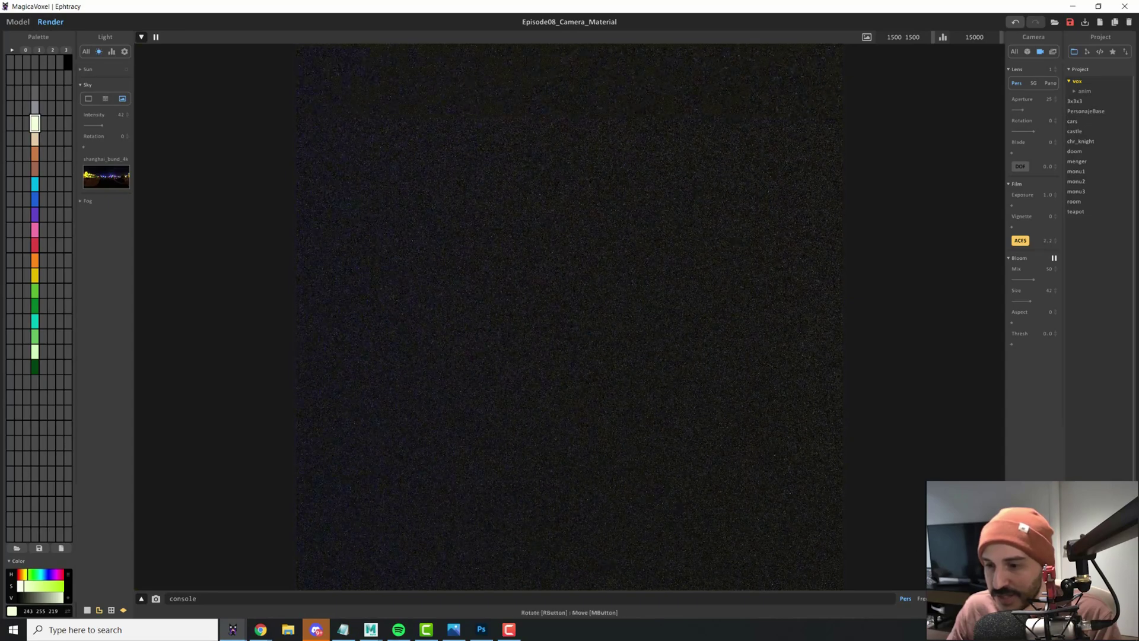
click(973, 598)
mouse_move(602, 322)
right_down()
mouse_move(589, 343)
mouse_move(585, 325)
right_up()
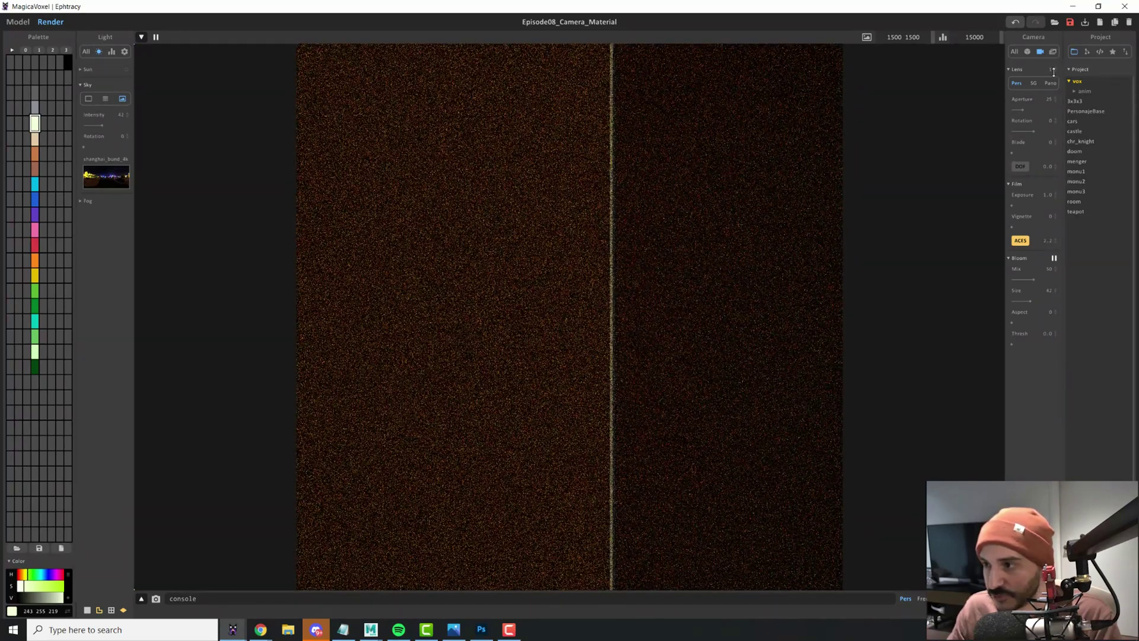
- Set the Lens field of view to 10 and orbit so both figures show
mouse_move(1056, 55)
mouse_down()
mouse_move(1056, 41)
mouse_move(1055, 56)
mouse_up()
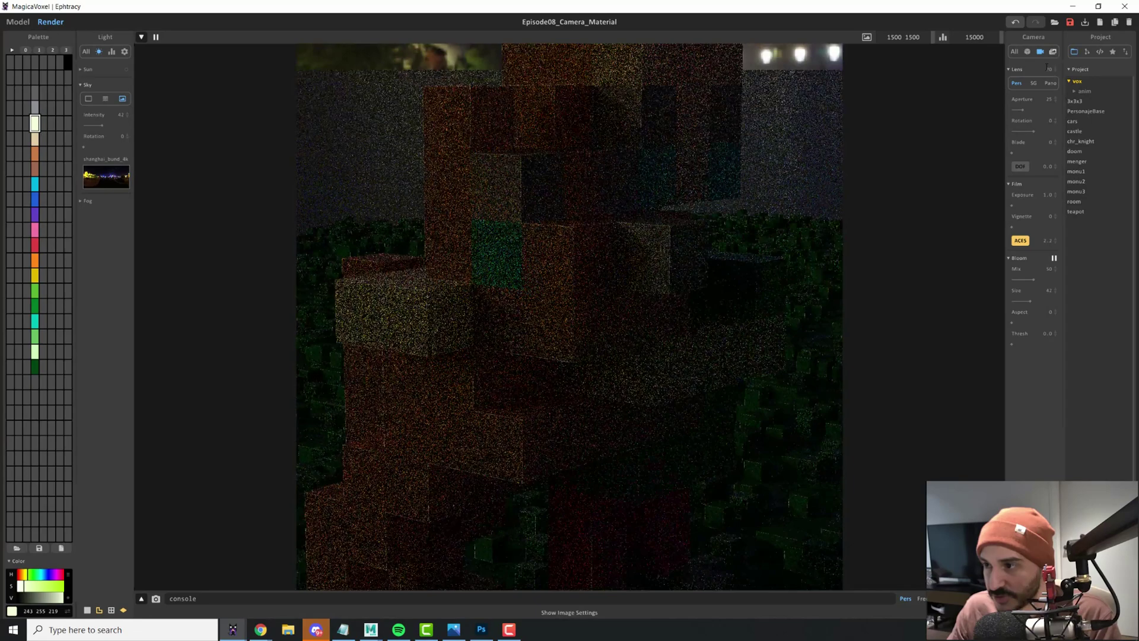
click(1048, 67)
text(10)
key(Return)
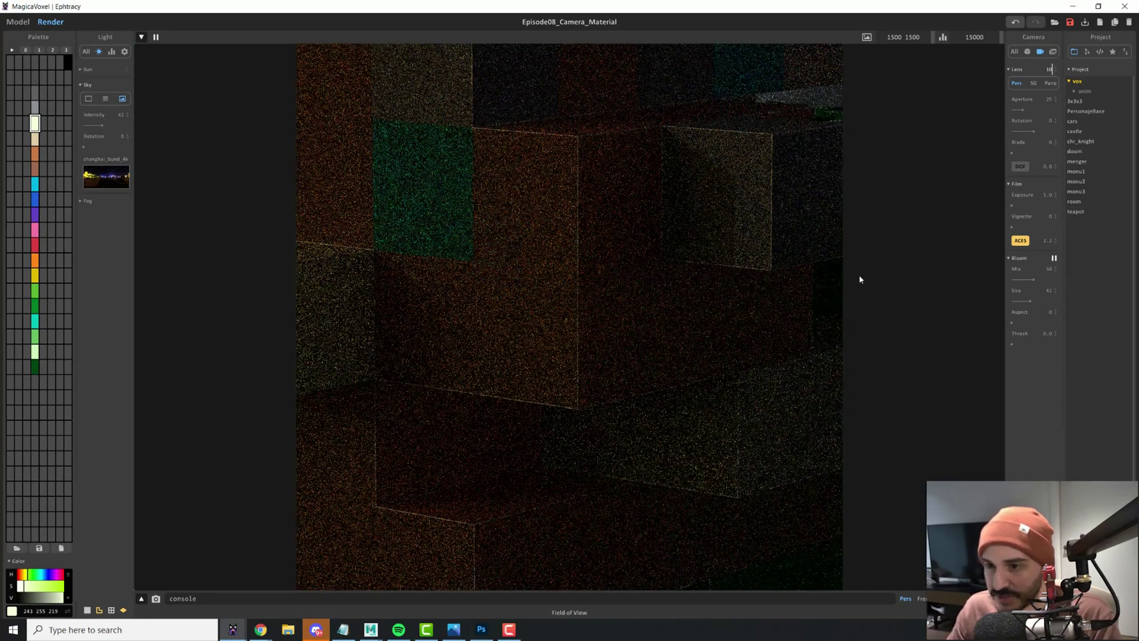
scroll(666, 282, down, 10)
right_drag(622, 293, 628, 259)
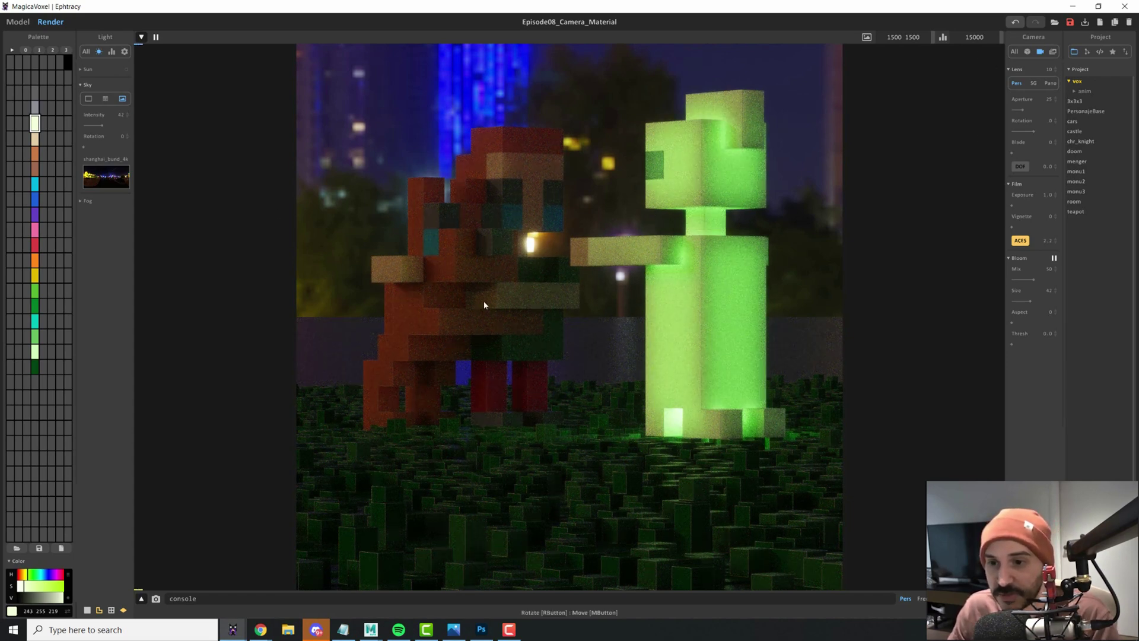
- Set Aperture to 0, widen the field of view, and orbit around the green figure
click(545, 306)
drag(1022, 110, 969, 109)
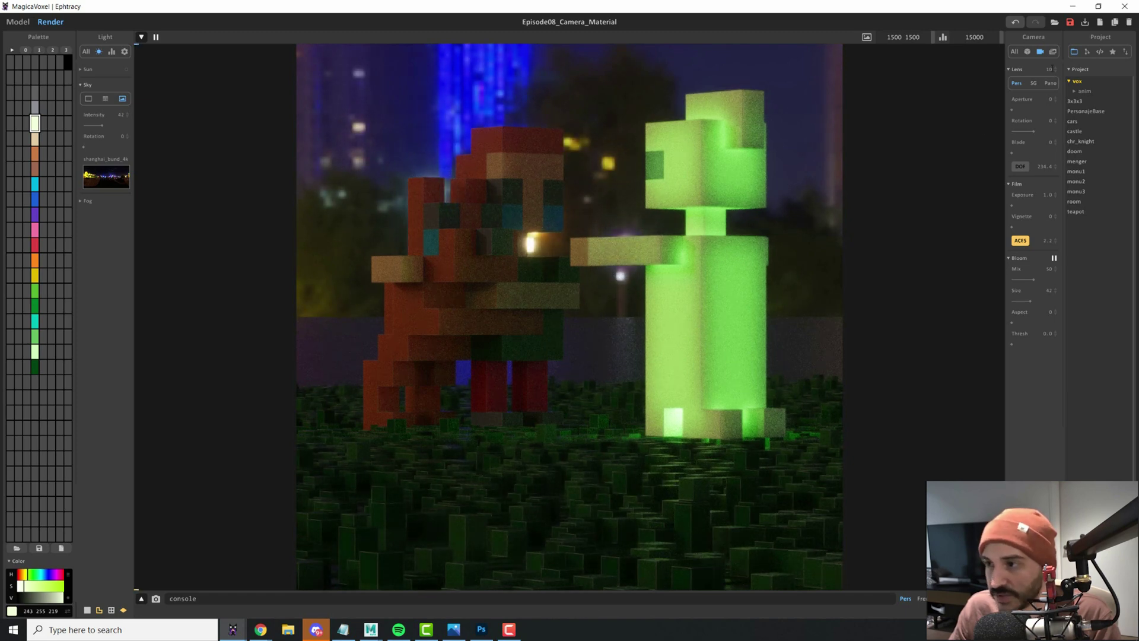
mouse_move(1056, 57)
mouse_down()
mouse_move(1059, 75)
mouse_move(1054, 51)
mouse_up()
scroll(576, 286, up, 10)
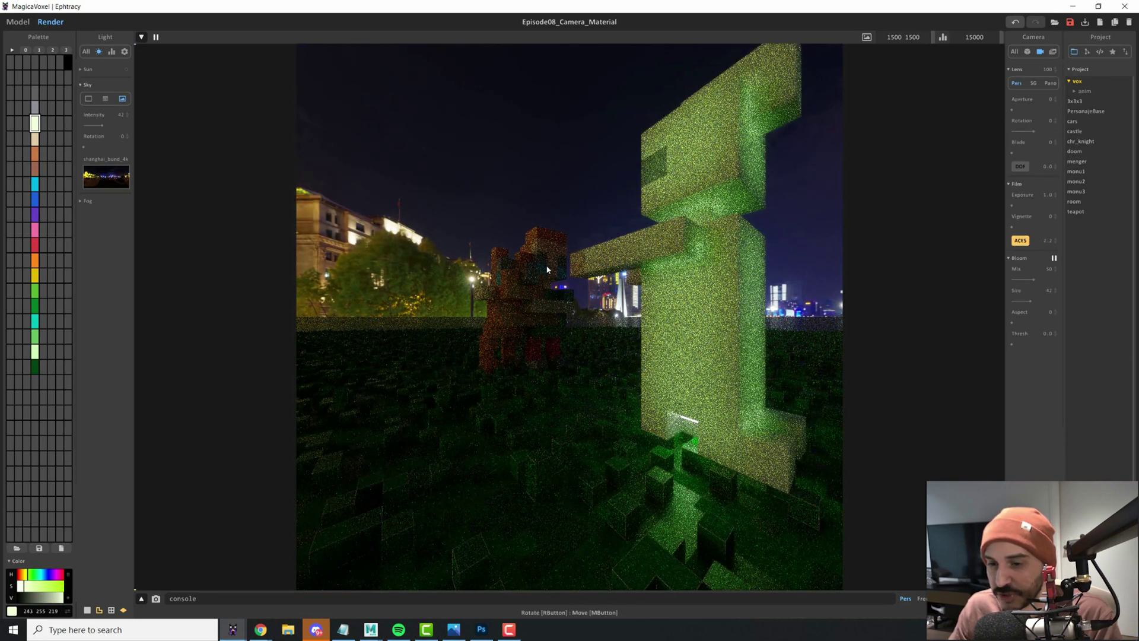
right_drag(546, 265, 577, 285)
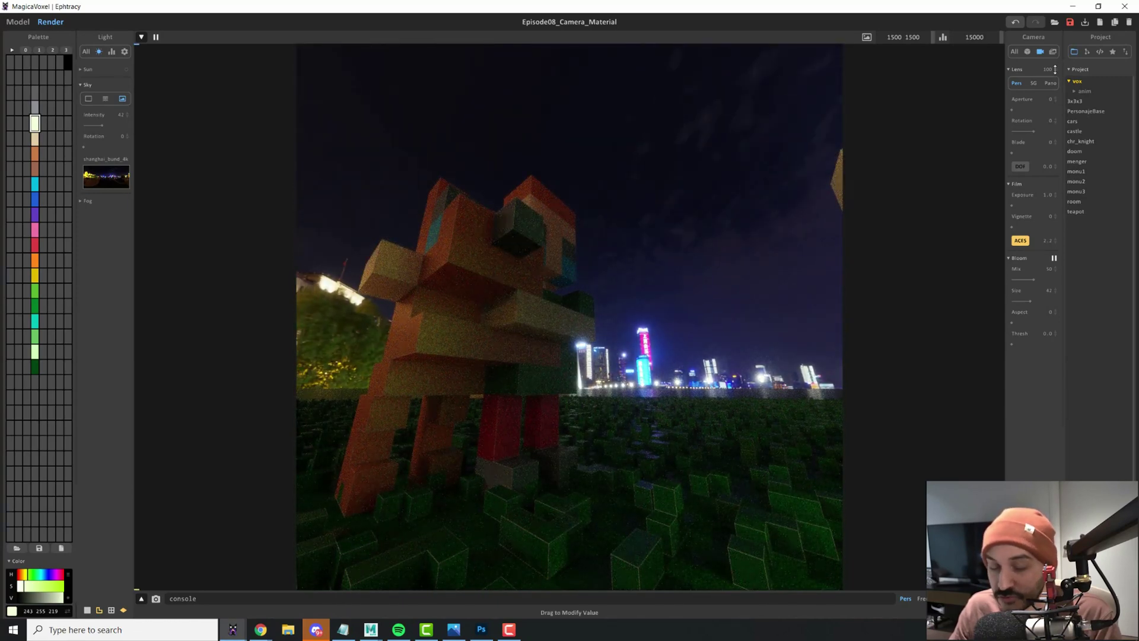
- Narrow the Lens from 100 to 39, reframe the figures, then enter 45
drag(1056, 72, 1053, 160)
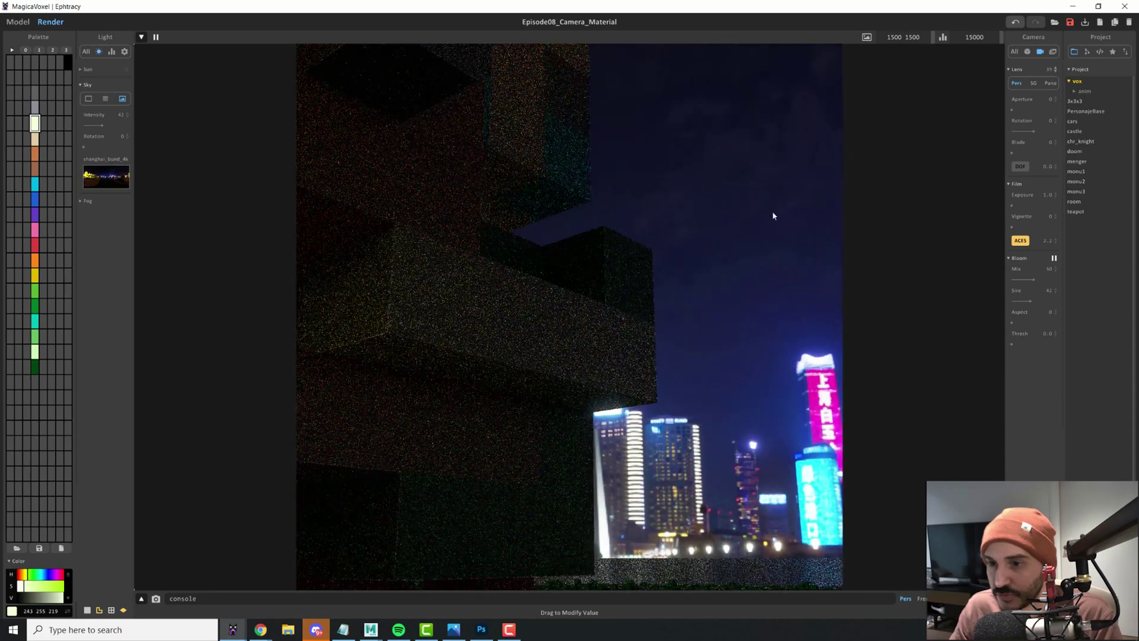
scroll(470, 260, down, 3)
scroll(525, 308, down, 5)
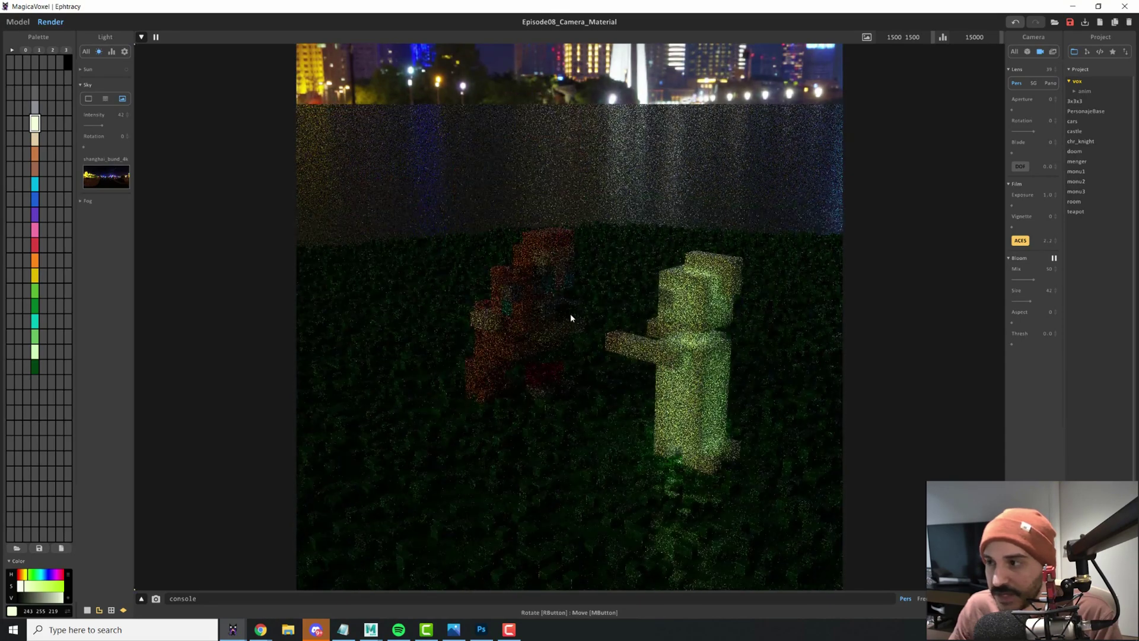
middle_drag(571, 324, 568, 311)
scroll(568, 308, up, 2)
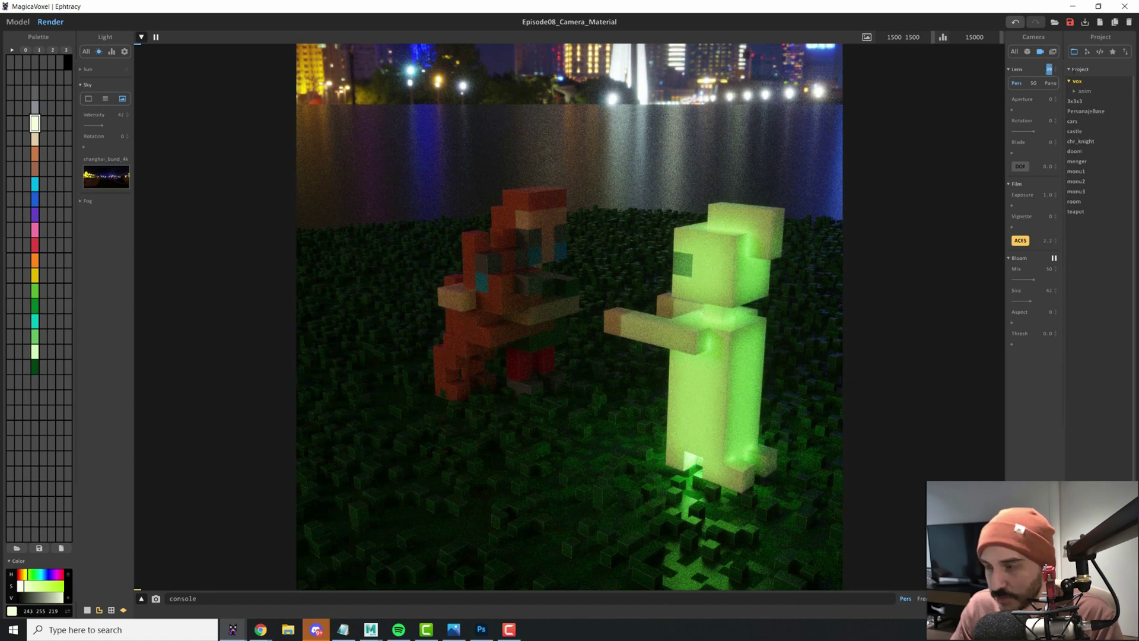
text(45)
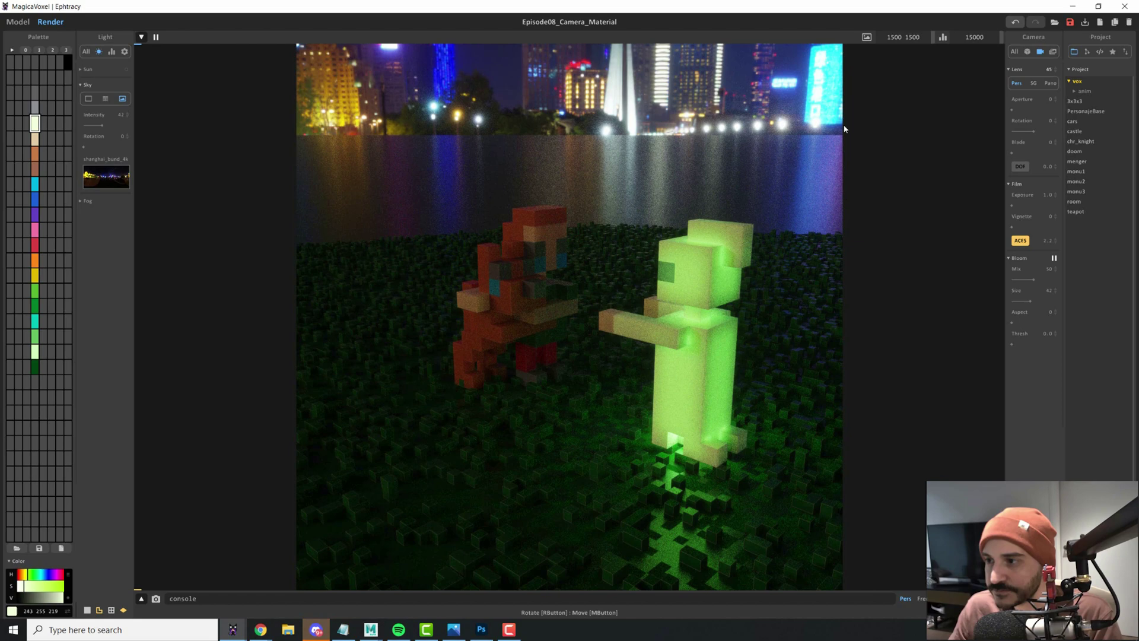
- Zoom closer, set Aperture to 100 and raise the DOF focus depth to 40
scroll(545, 328, up, 3)
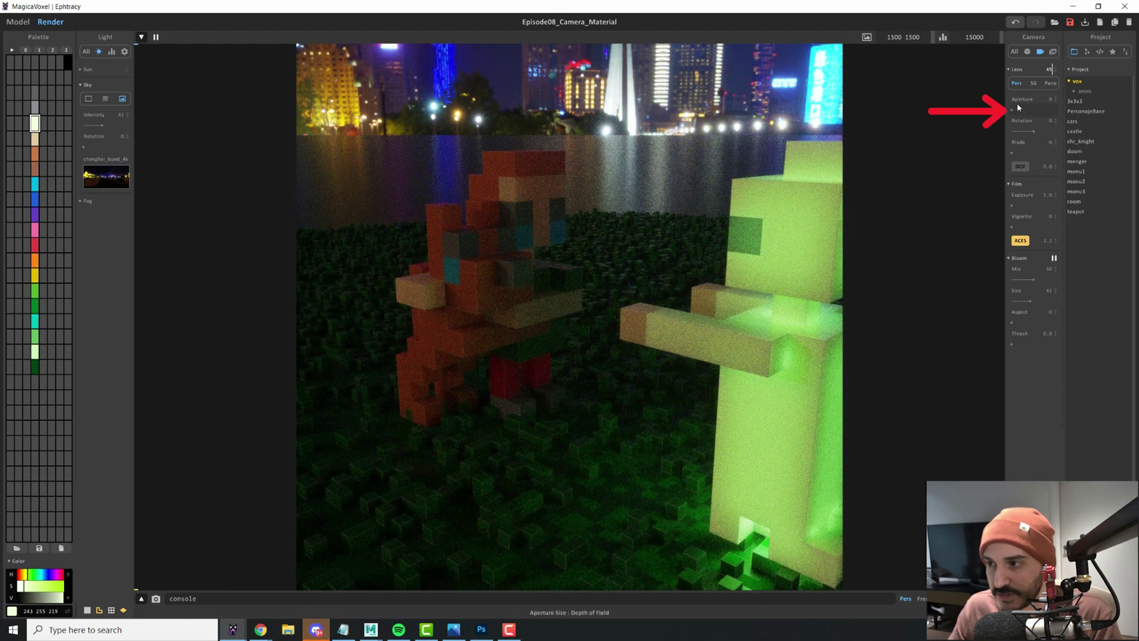
drag(1011, 110, 1051, 117)
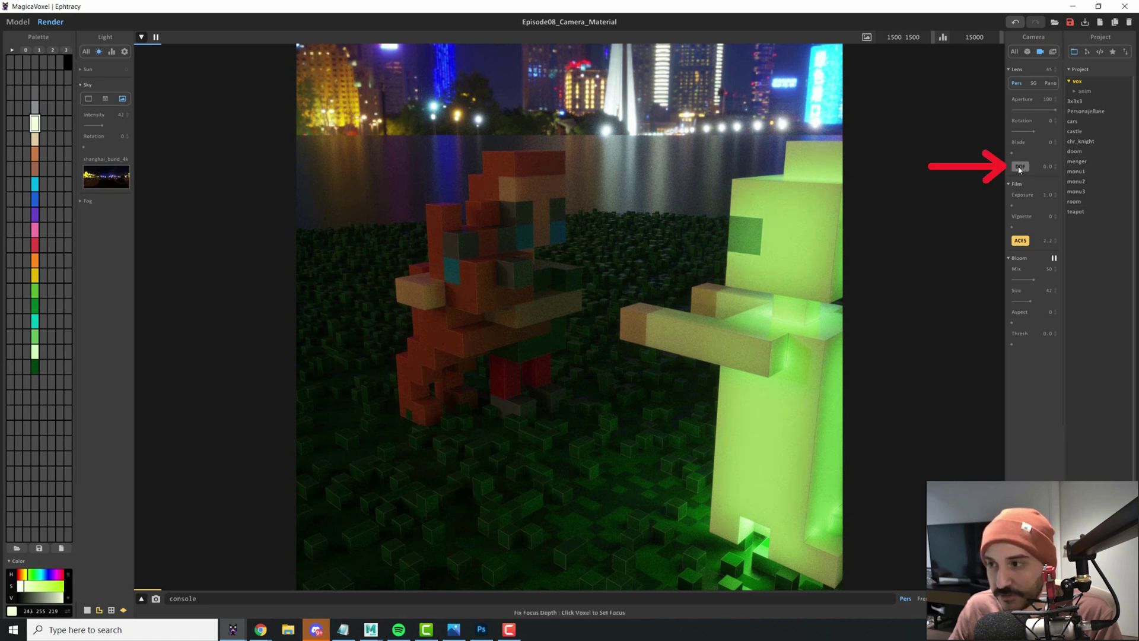
drag(1055, 167, 1054, 88)
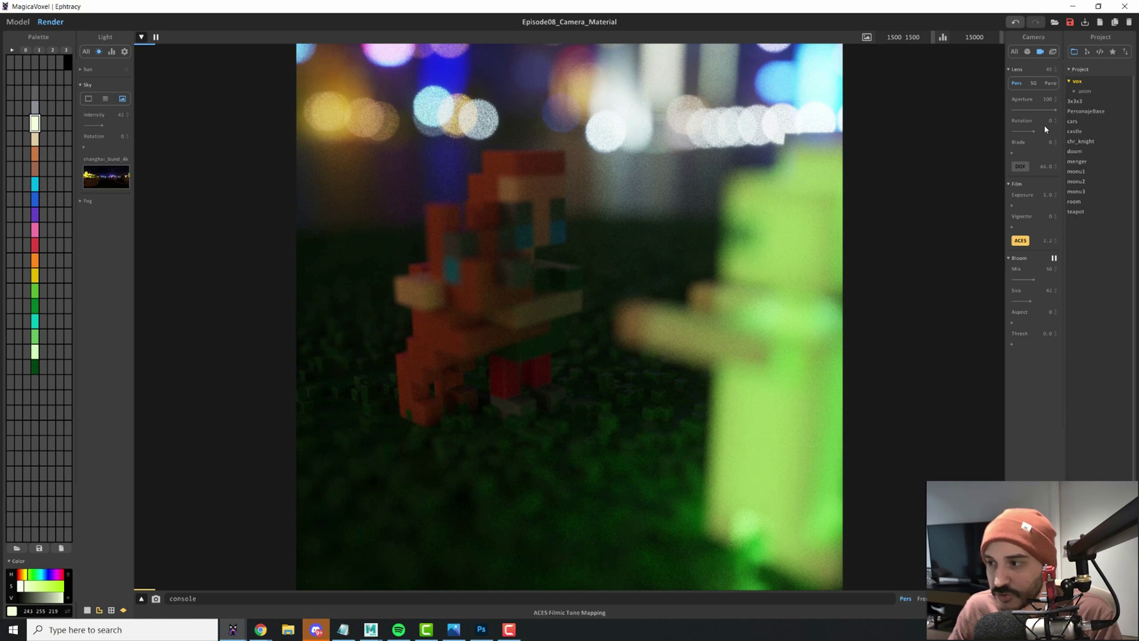
- Shift the DOF focus onto the green figure, then reset the focus depth to 0
drag(1055, 233, 1057, 144)
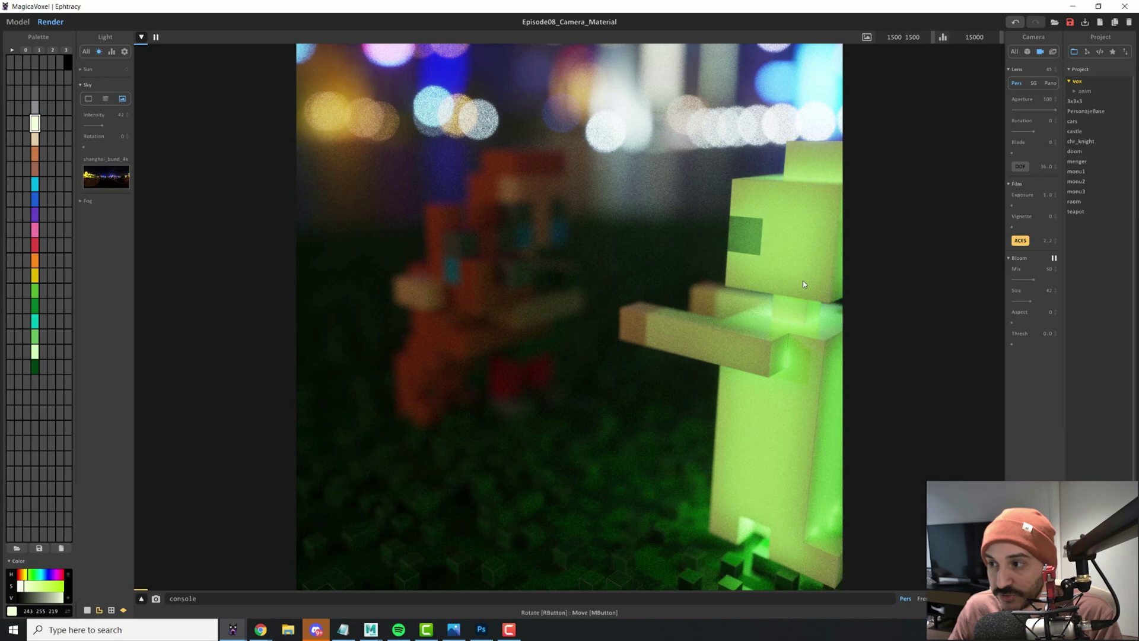
click(642, 300)
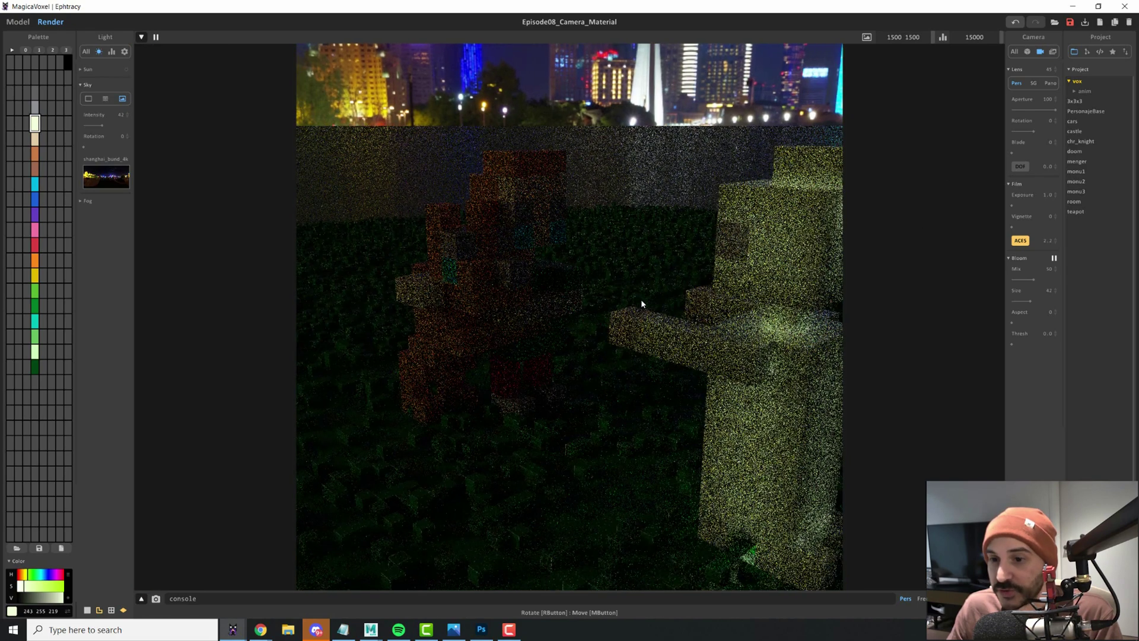
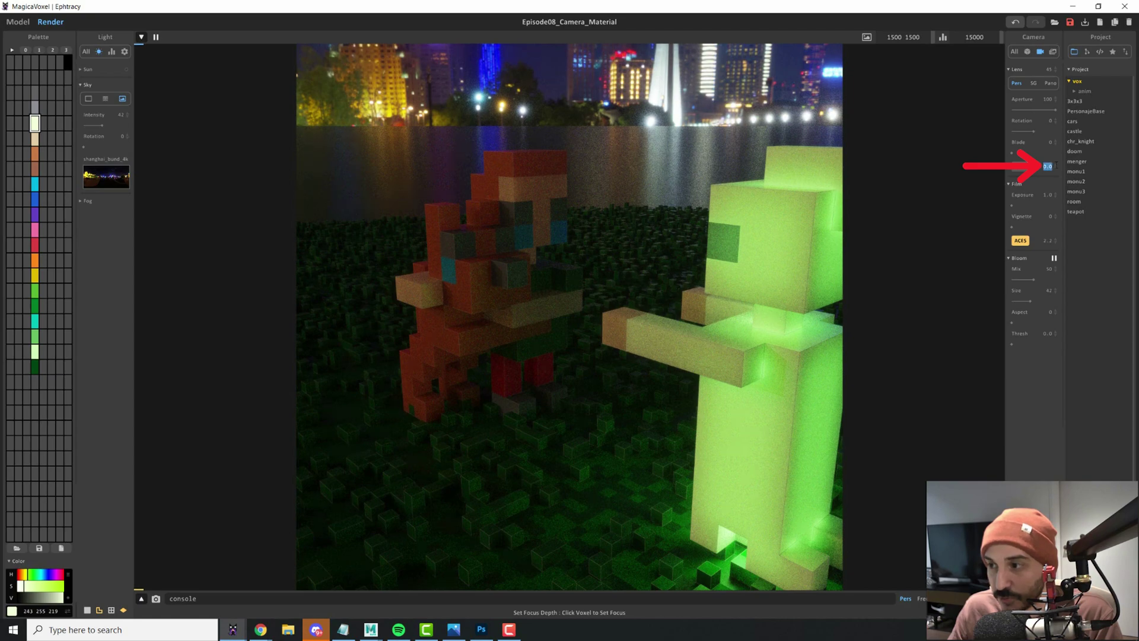
- Set the depth-of-field focus on a voxel and orbit the camera around both characters
click(632, 246)
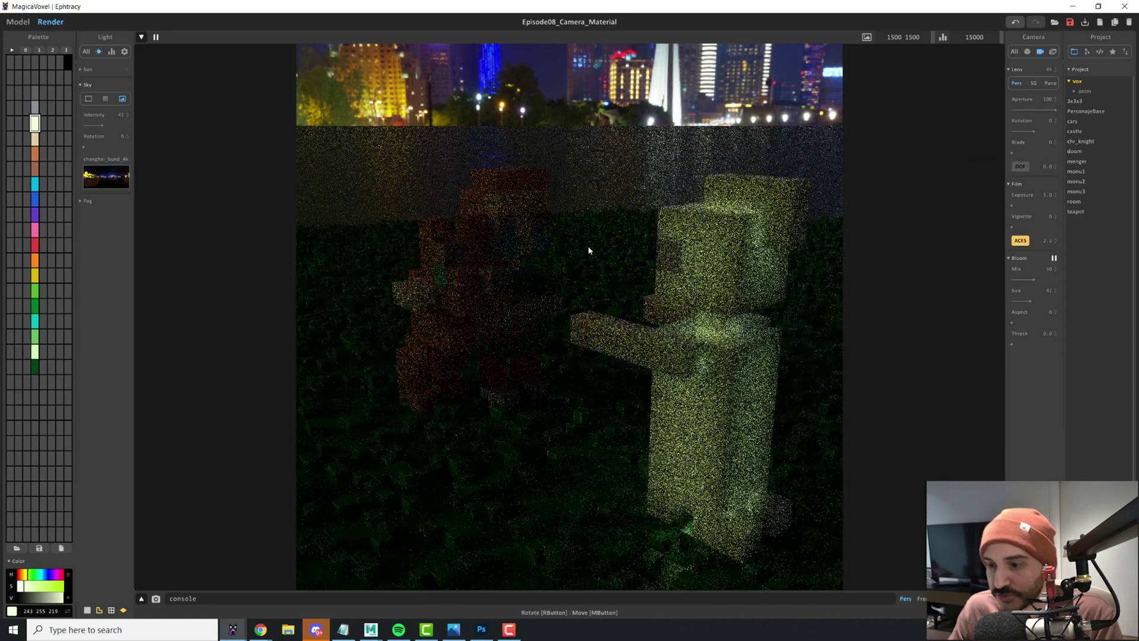
right_drag(589, 246, 575, 326)
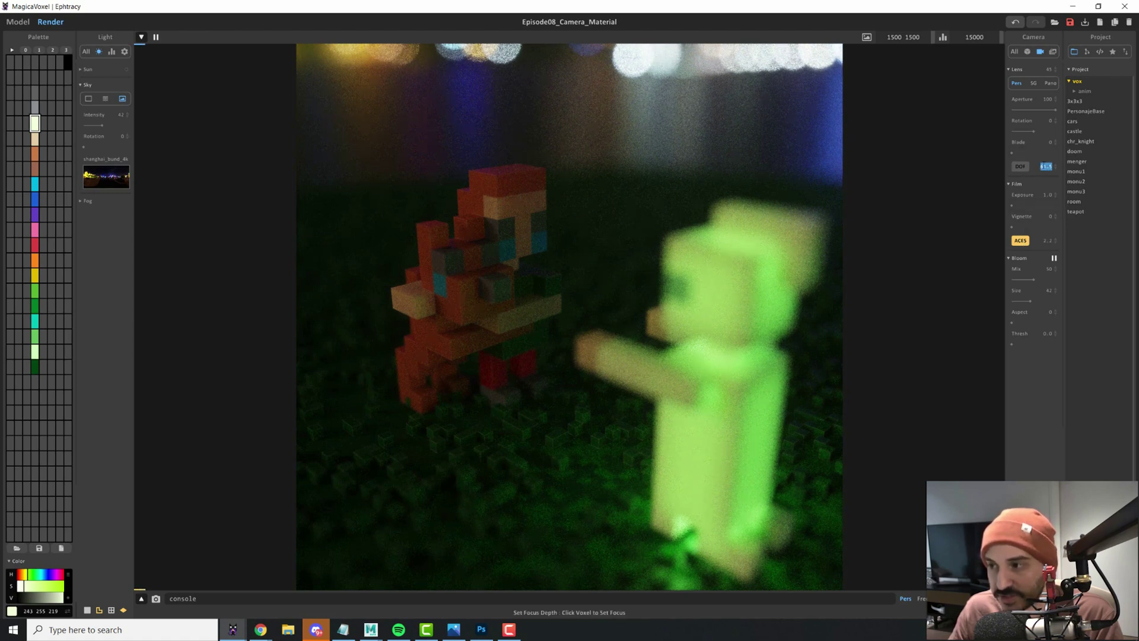
- Turn depth of field on and orbit the camera around the two characters
click(1025, 168)
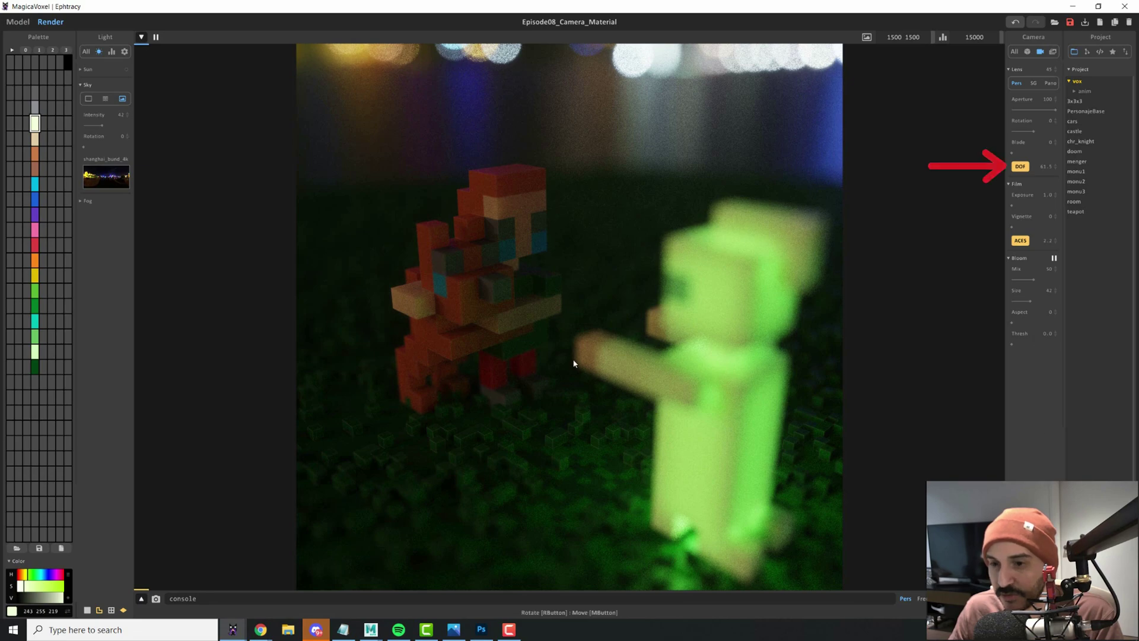
right_drag(639, 365, 475, 372)
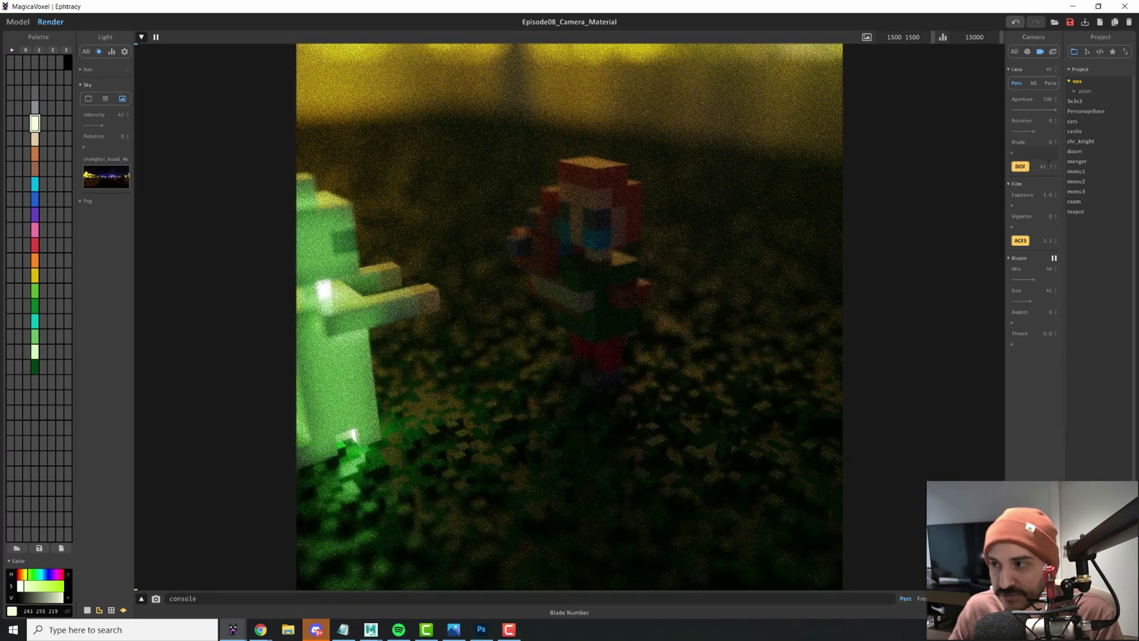
right_drag(730, 216, 695, 243)
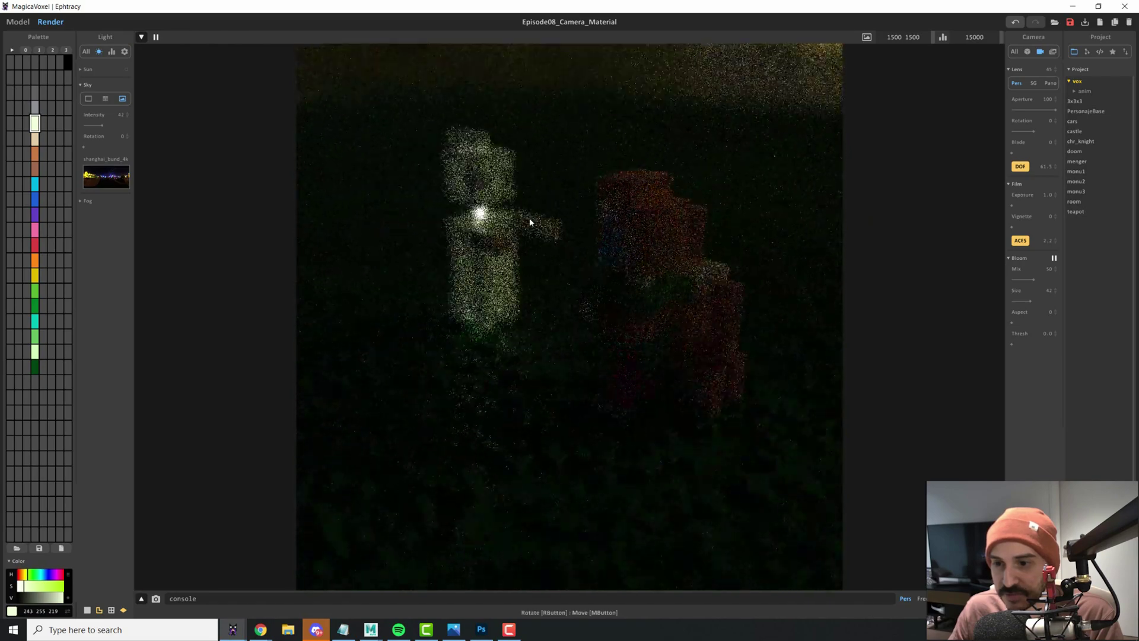
right_drag(745, 287, 429, 286)
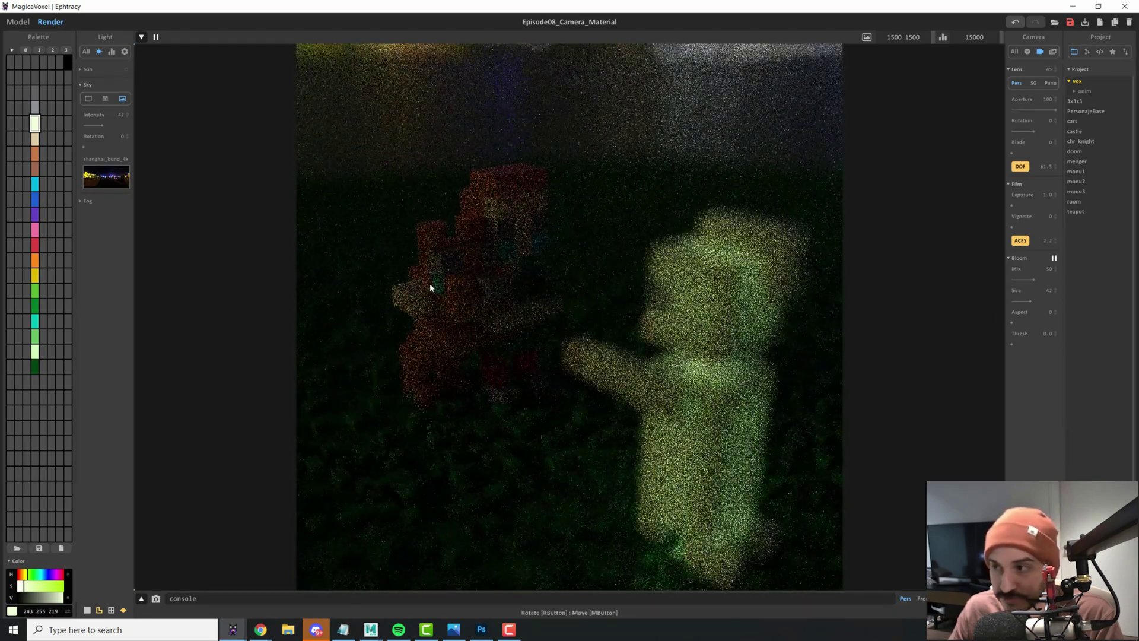
- Edit the focus distance, move closer, and set the focus on a nearer voxel
click(1038, 167)
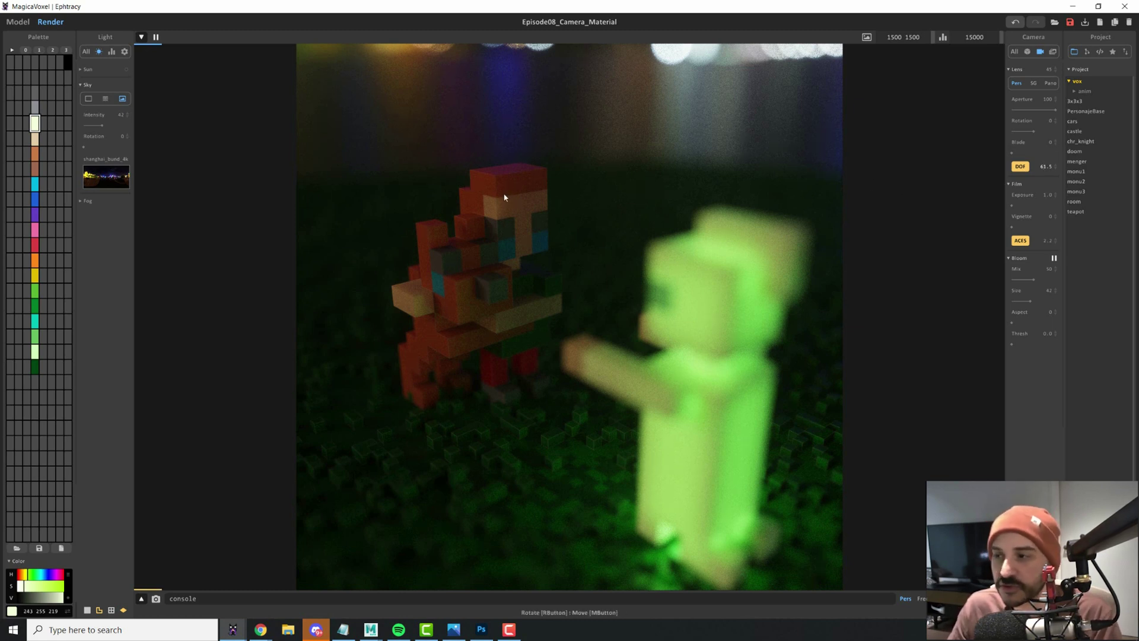
scroll(492, 261, down, 3)
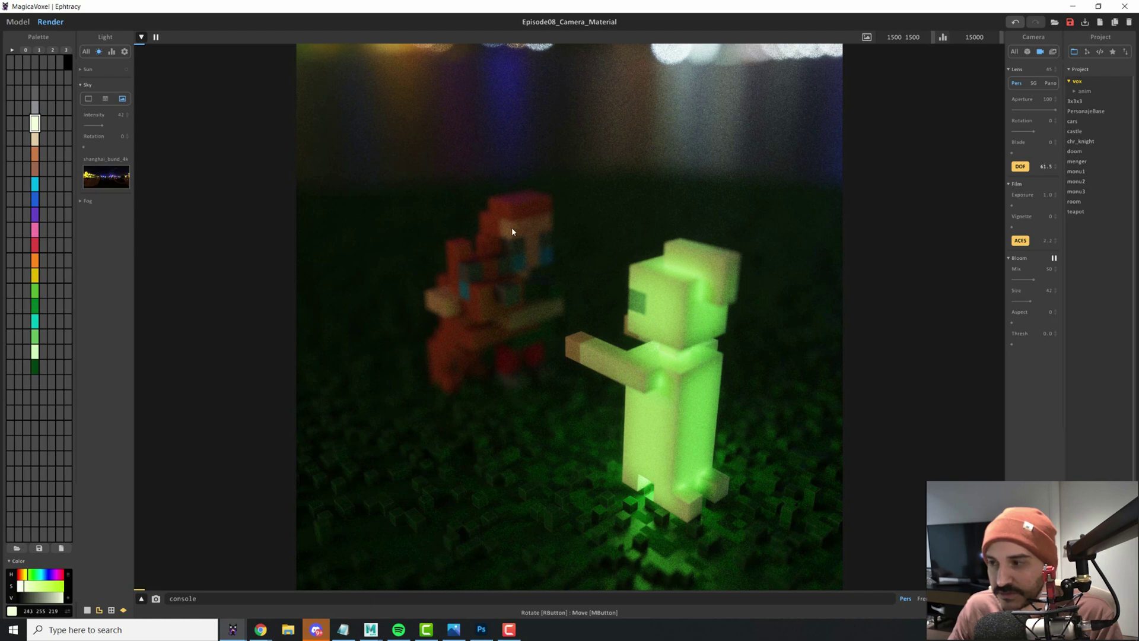
scroll(401, 231, up, 5)
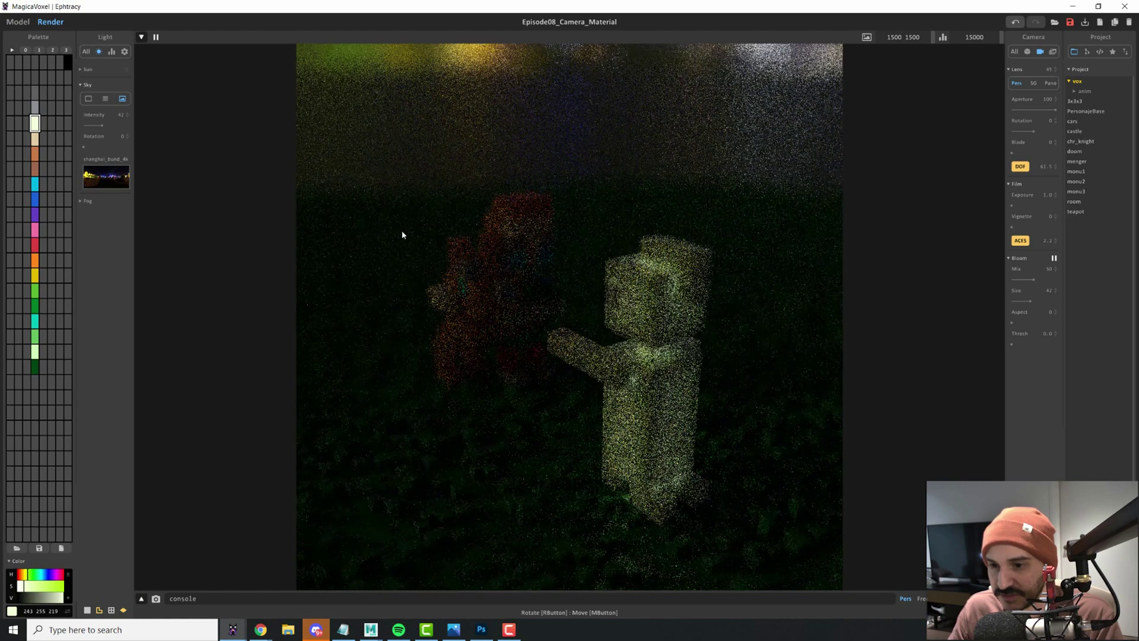
right_drag(440, 259, 485, 265)
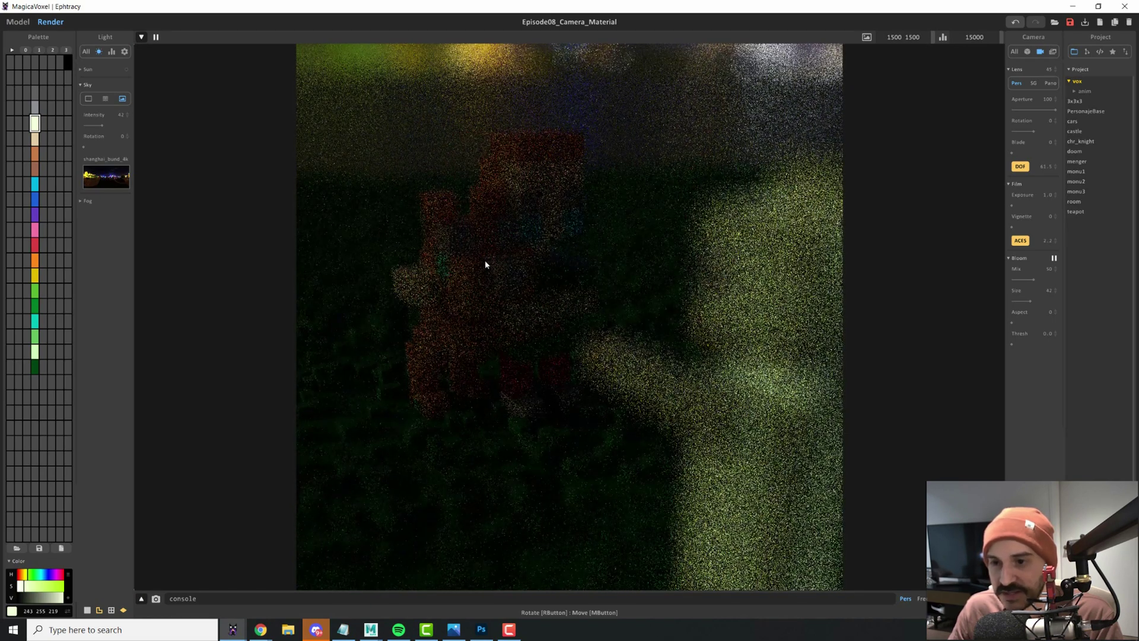
scroll(487, 258, up, 3)
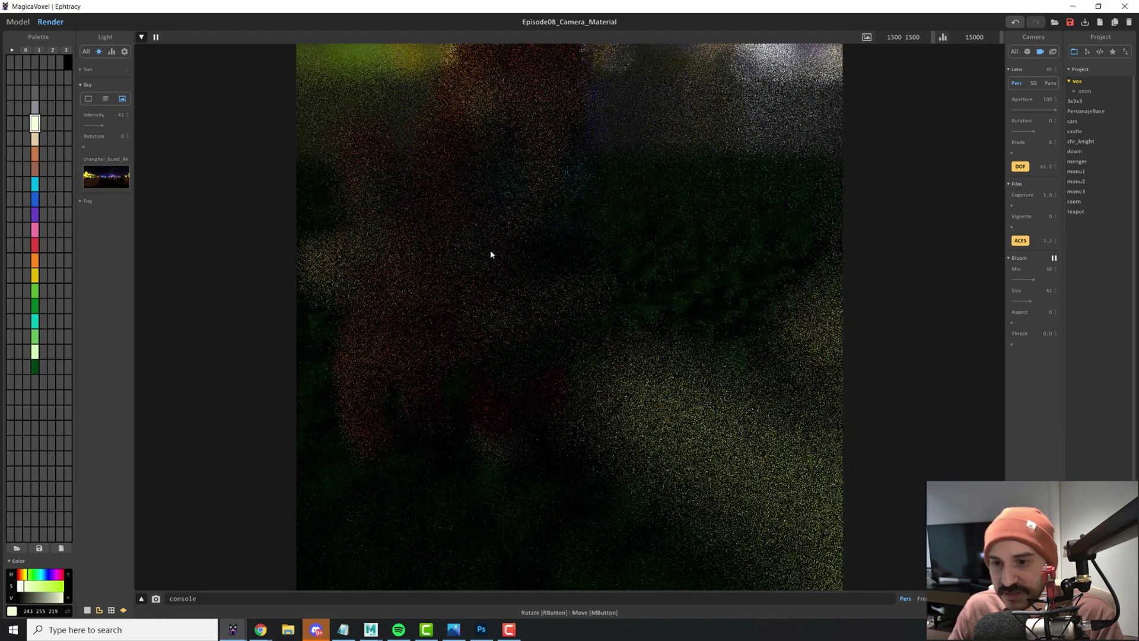
click(570, 302)
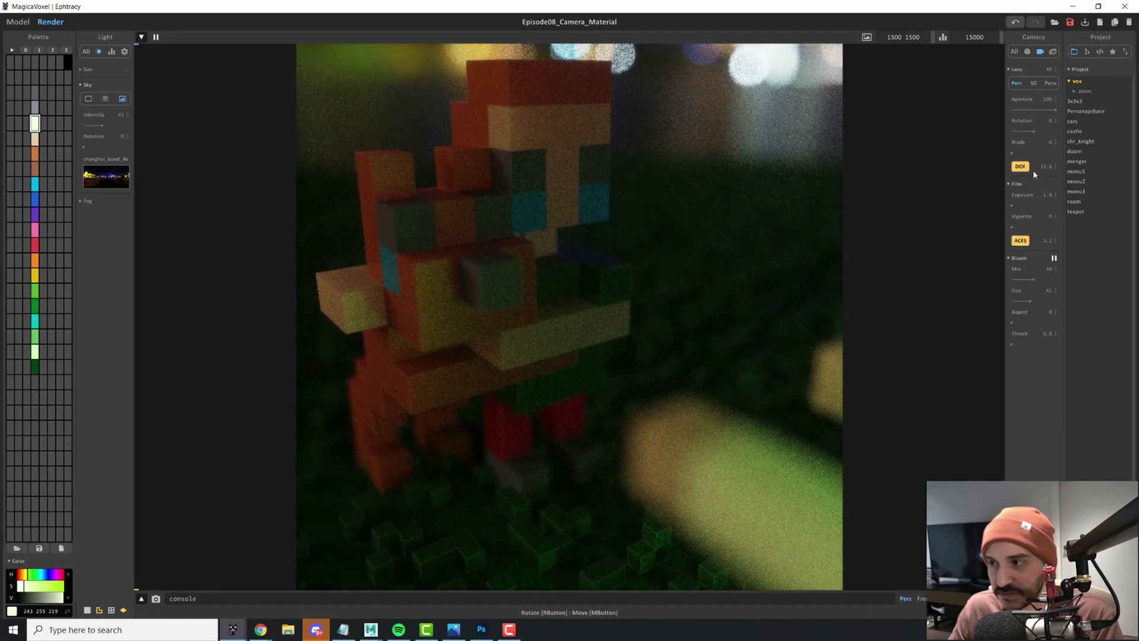
click(616, 268)
scroll(616, 268, down, 4)
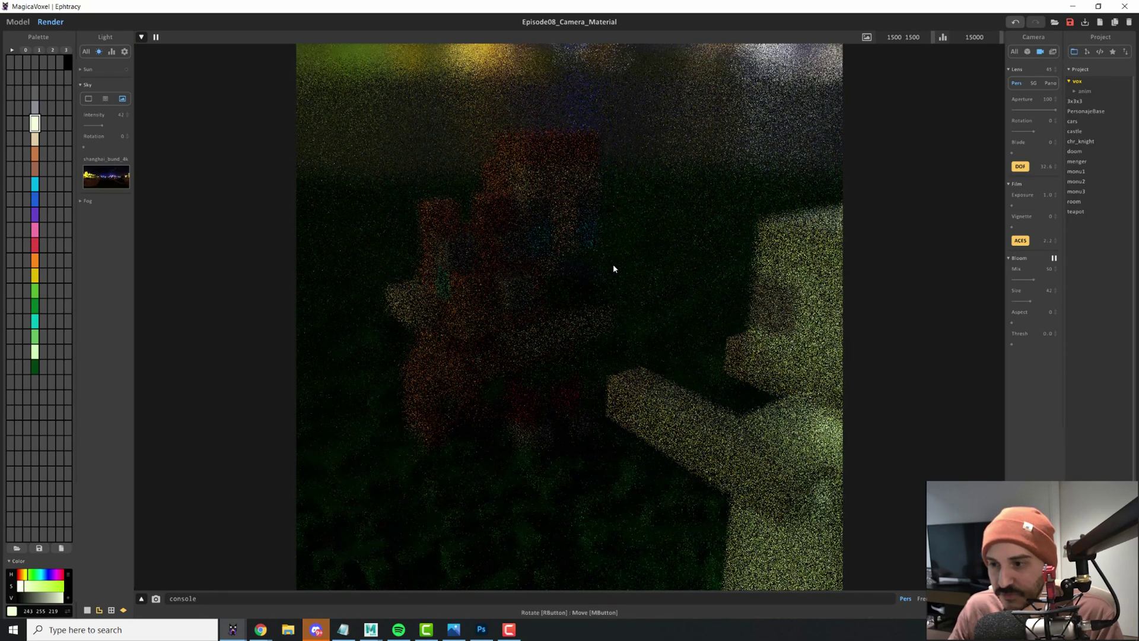
scroll(734, 328, down, 1)
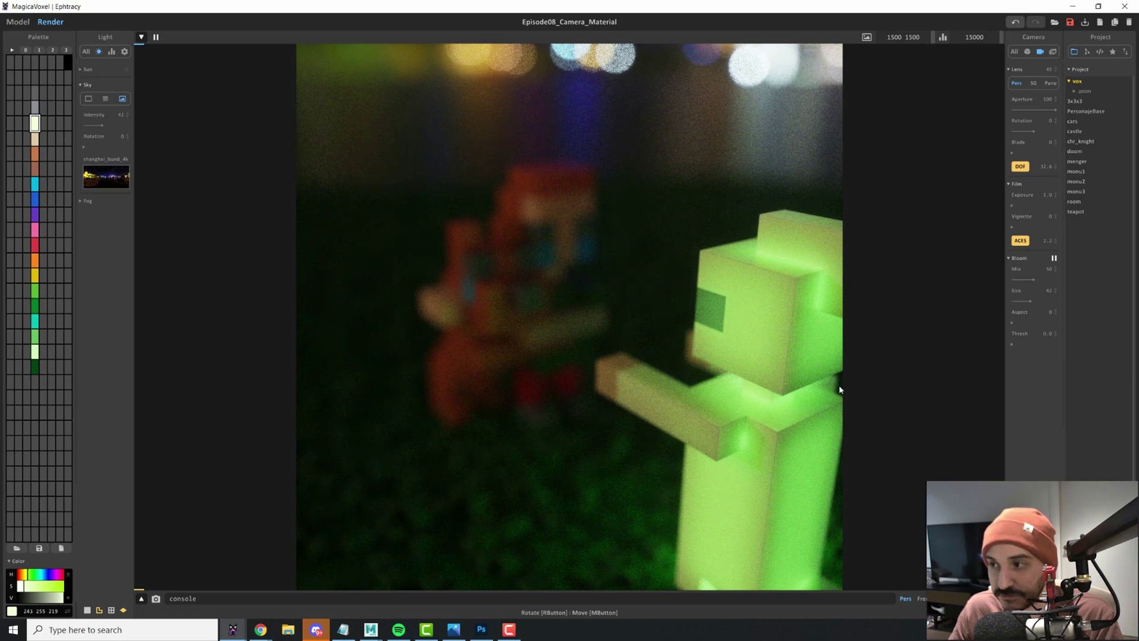
- Reframe both characters and place the focus point on the red figure
click(1023, 167)
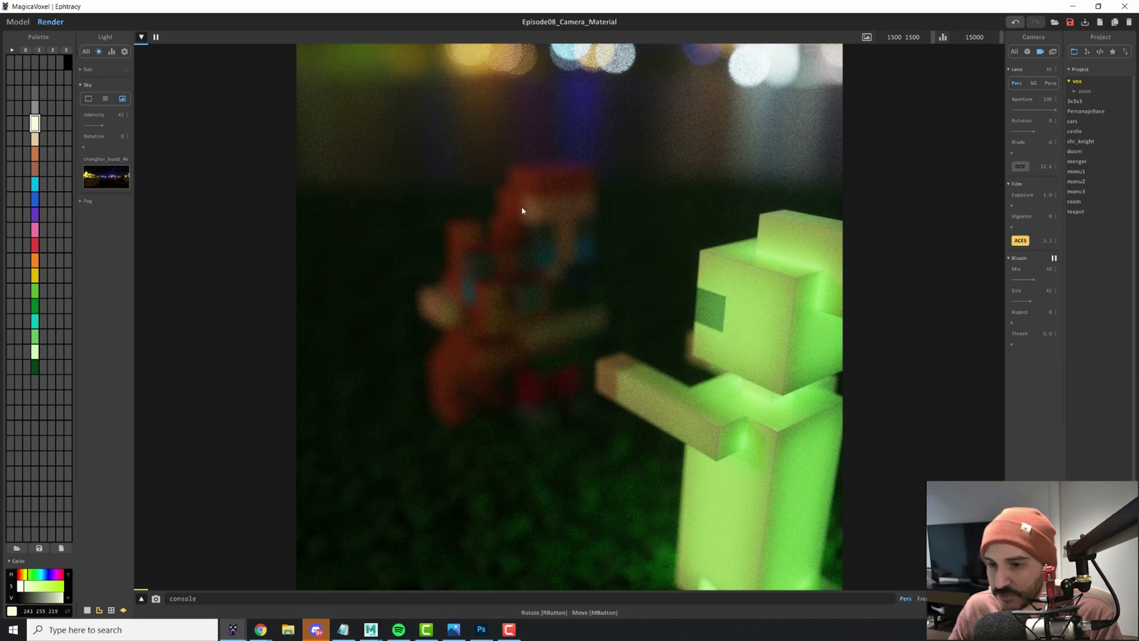
right_drag(666, 187, 661, 173)
middle_drag(660, 172, 639, 249)
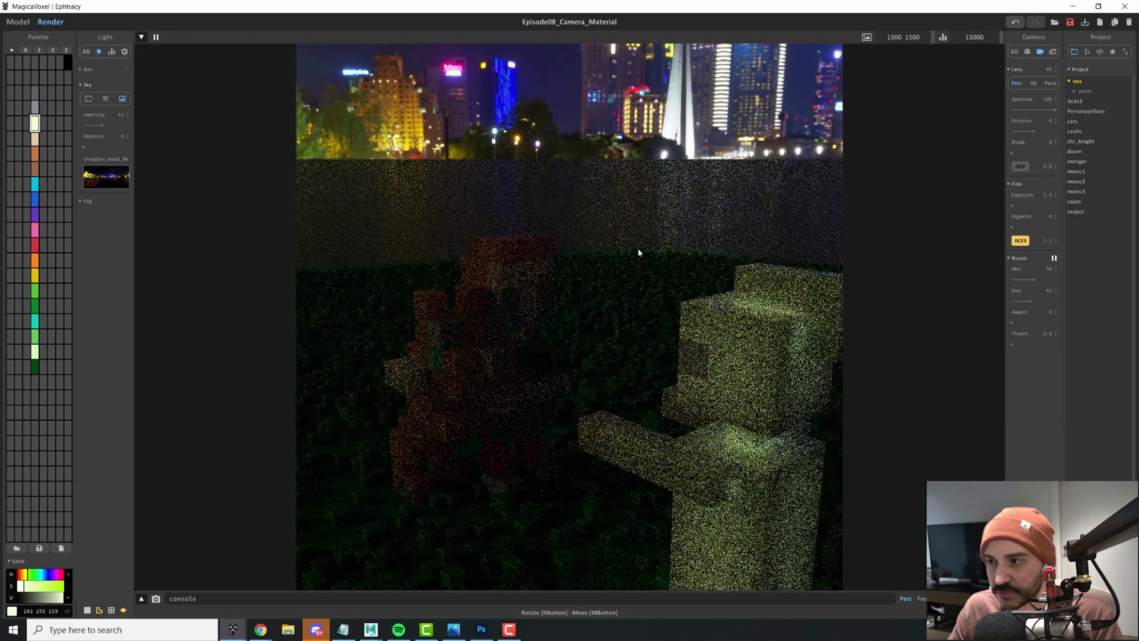
click(1022, 166)
click(499, 290)
click(499, 290)
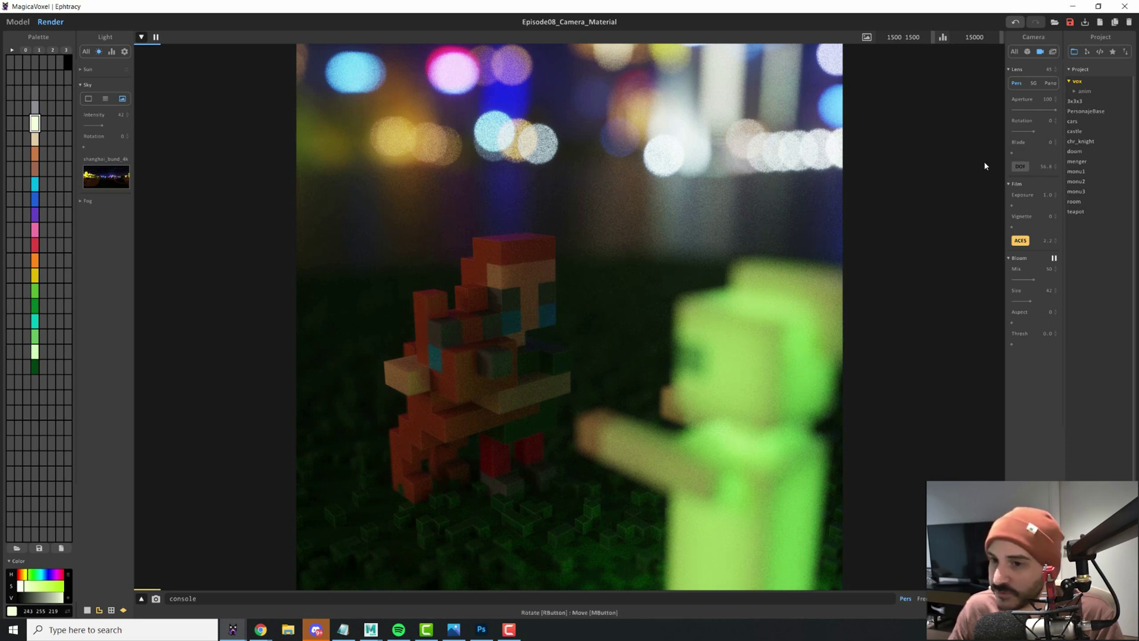
- Step the Lens Blade count up through 1, 3 and 5 and beyond for polygonal bokeh
drag(1016, 152, 1015, 155)
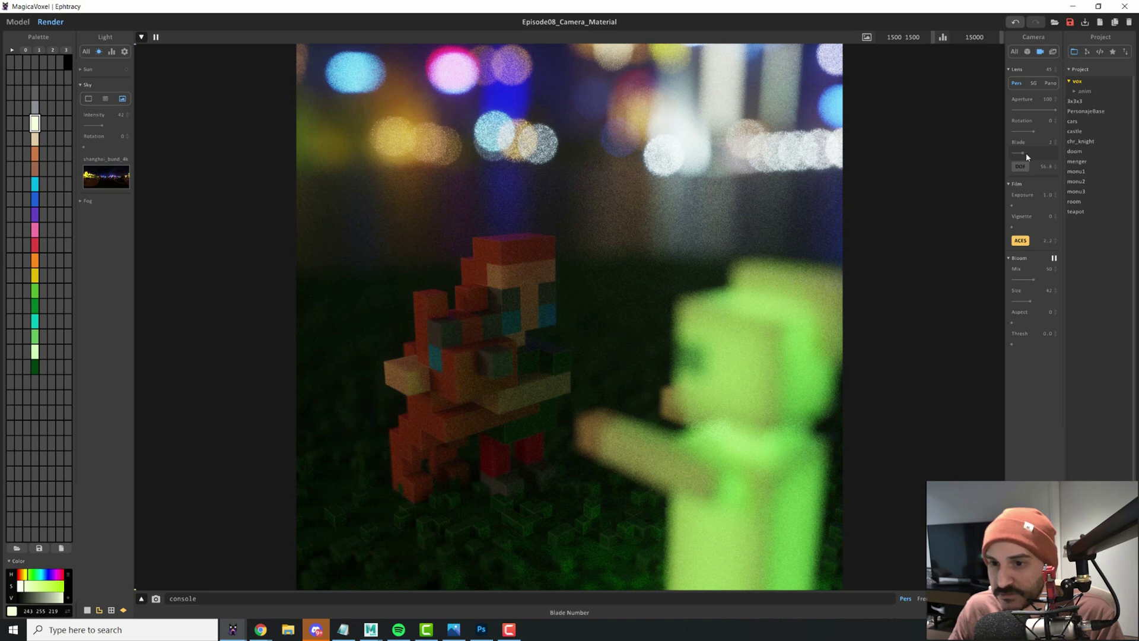
drag(1023, 152, 1028, 153)
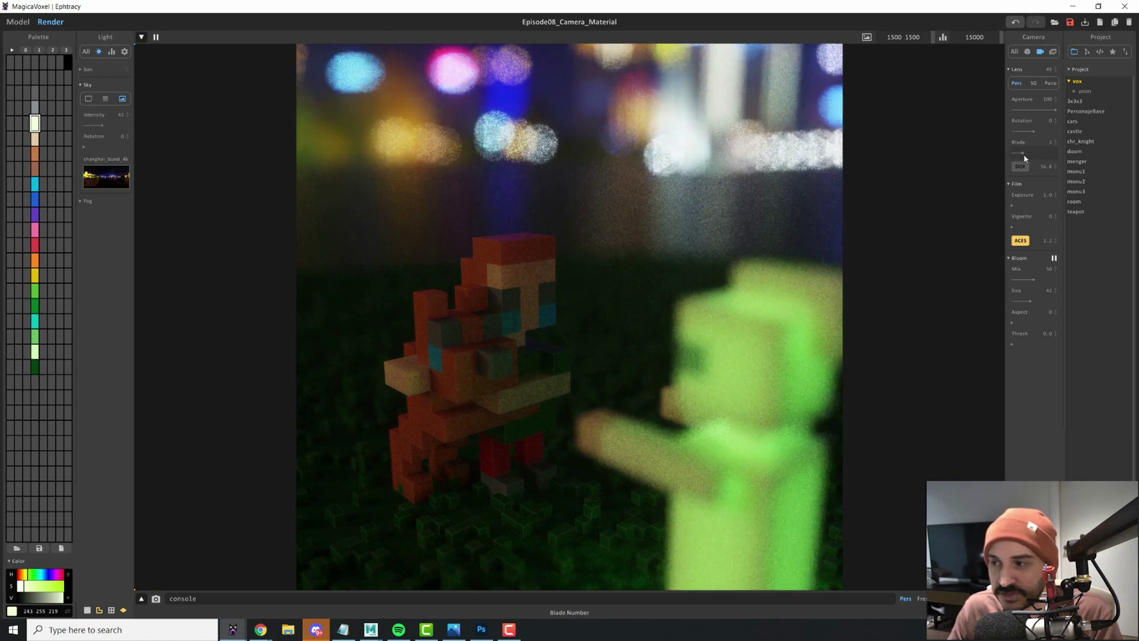
drag(1023, 154, 1028, 154)
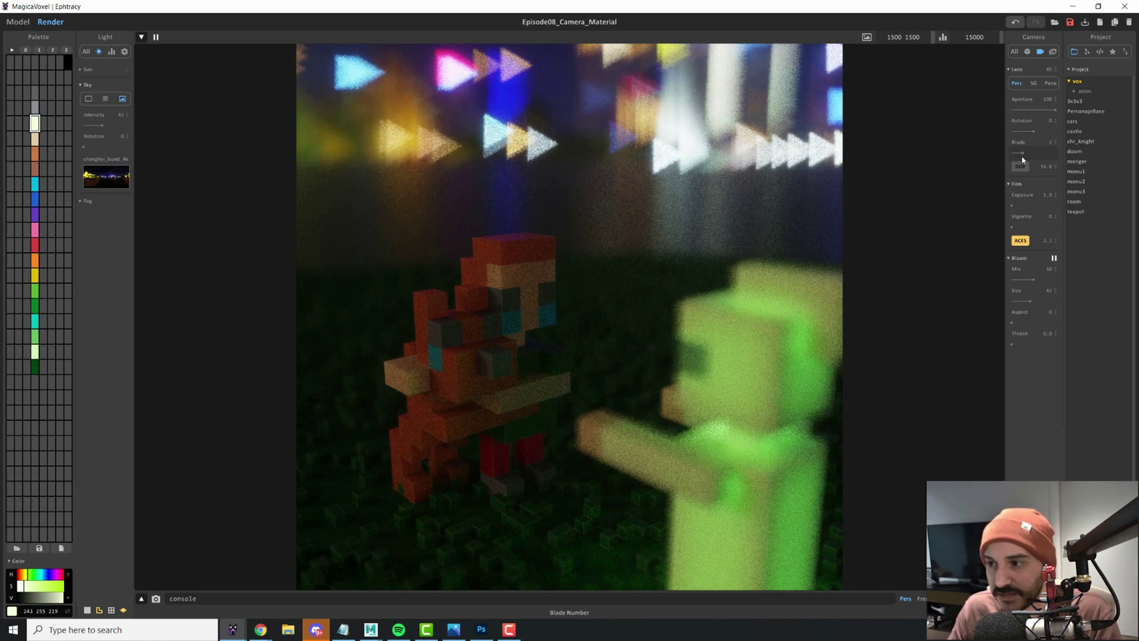
drag(1022, 158, 1029, 158)
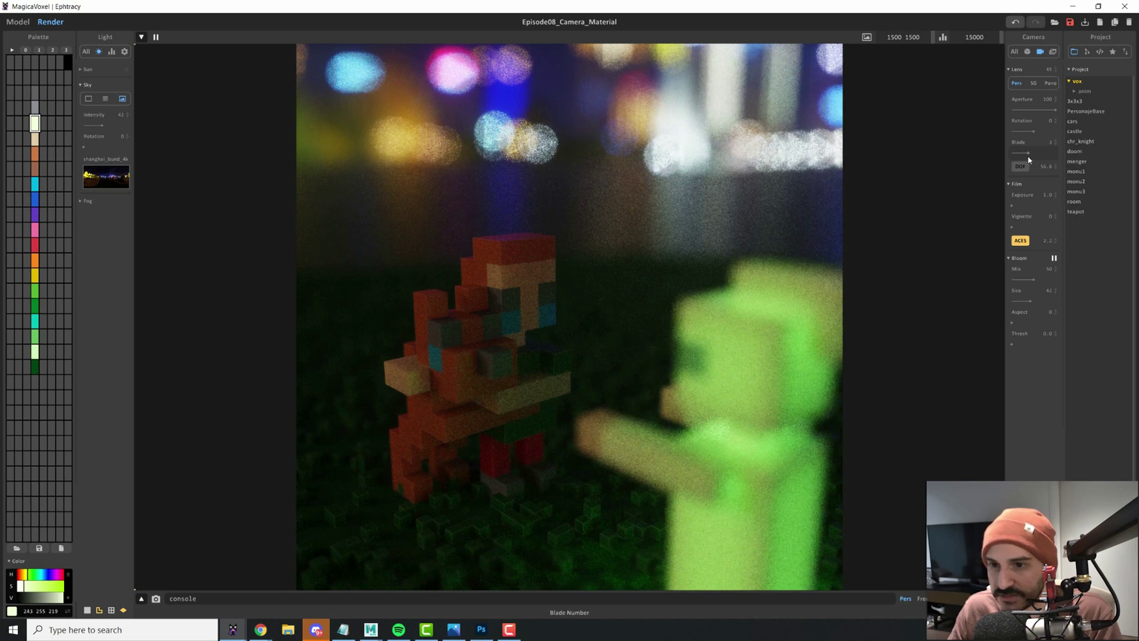
drag(1029, 156, 1038, 156)
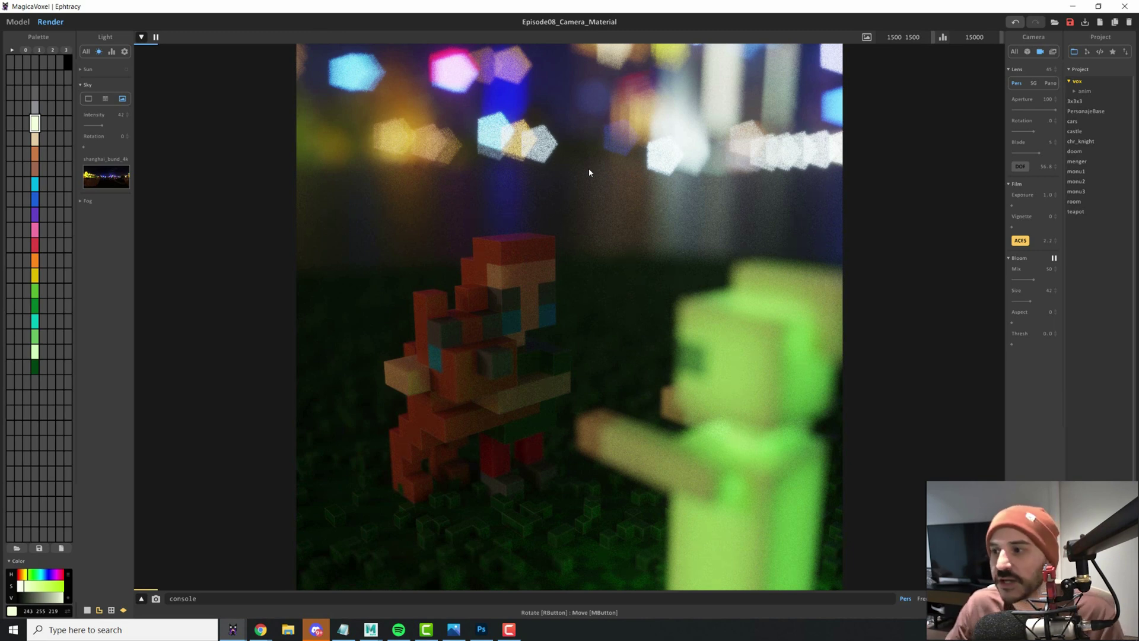
drag(1038, 146, 1059, 154)
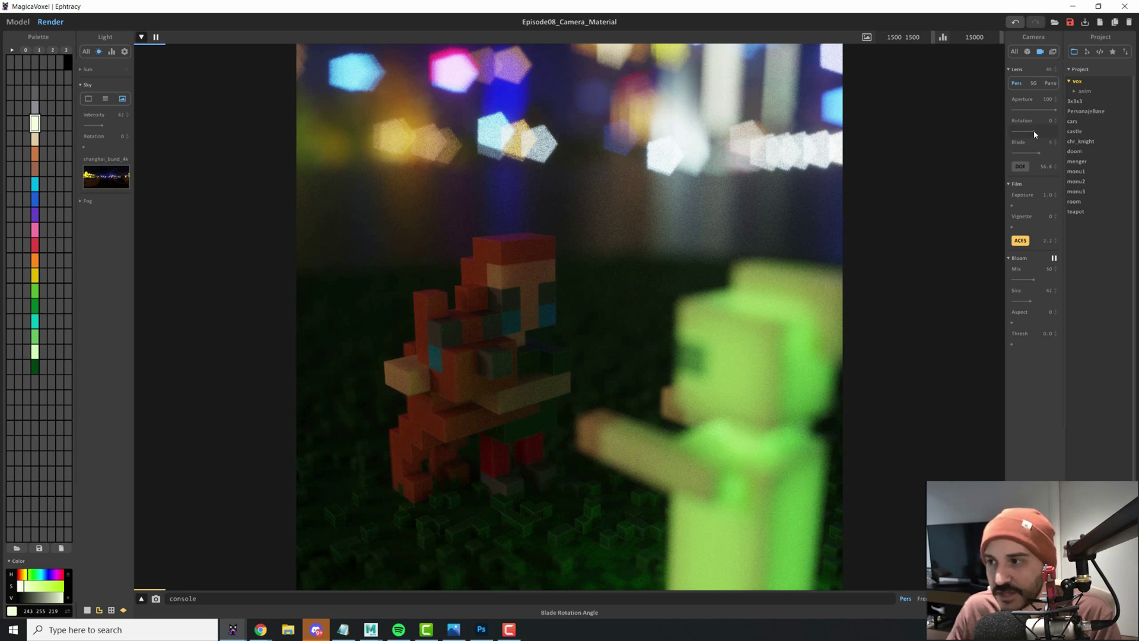
- Try rotating the bokeh, reset Lens Rotation to 0, and pan so the characters sit higher
drag(1033, 131, 1056, 131)
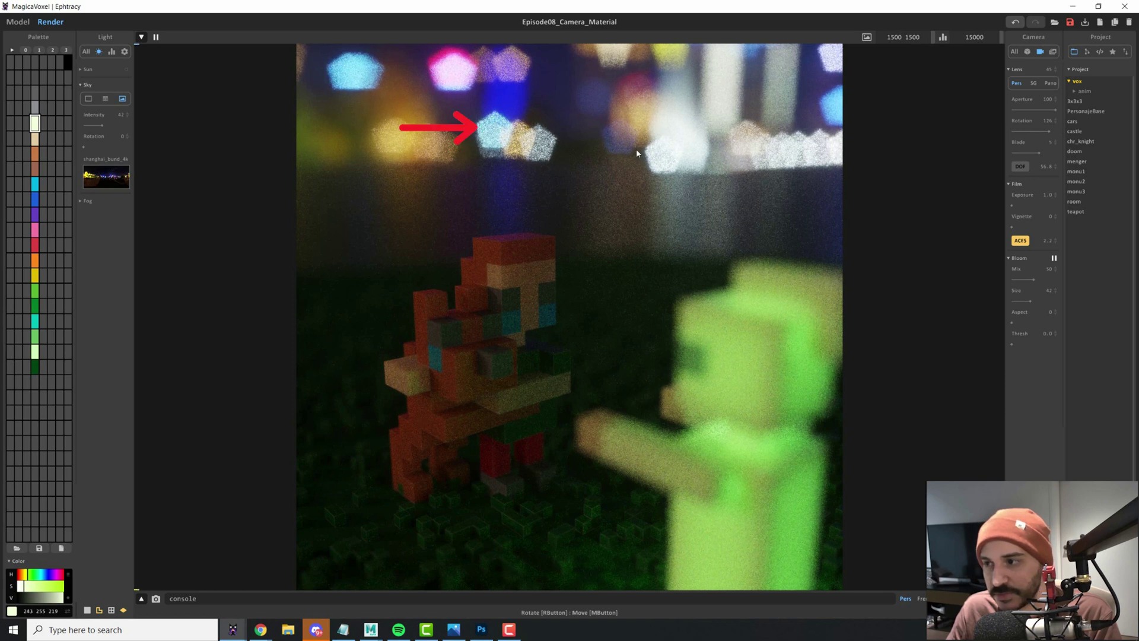
drag(1051, 130, 1055, 131)
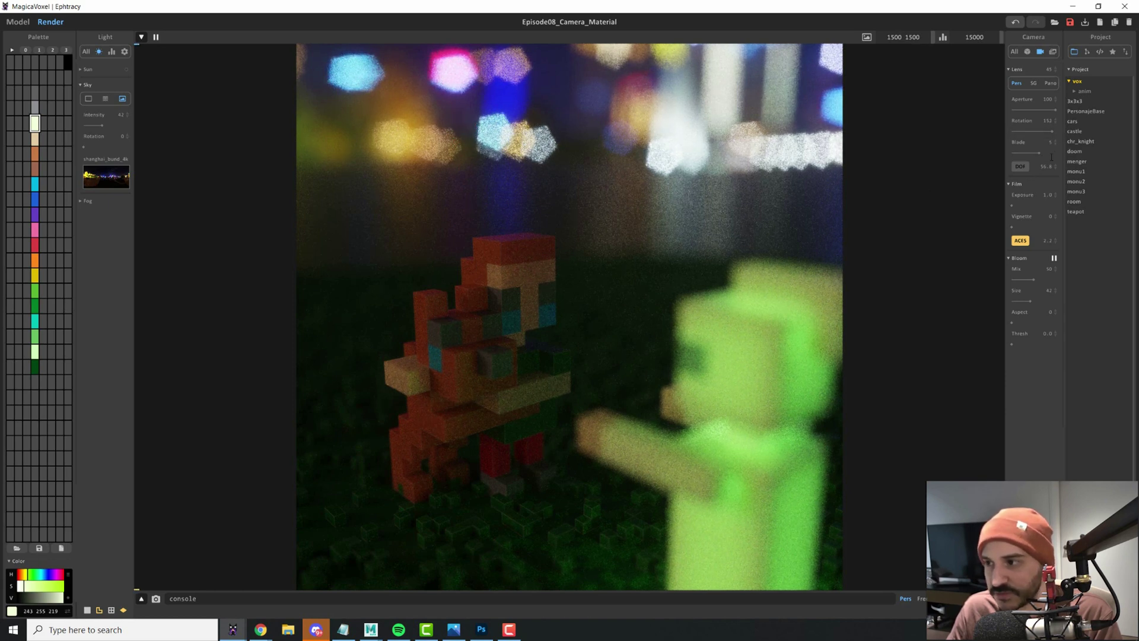
click(1049, 132)
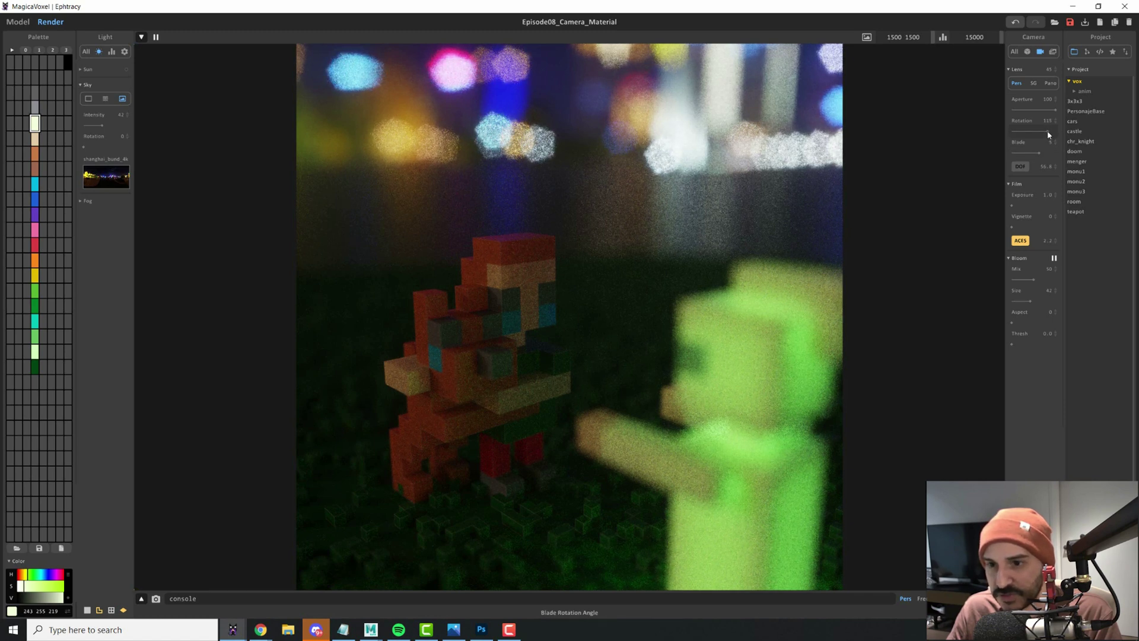
click(1047, 121)
text(0)
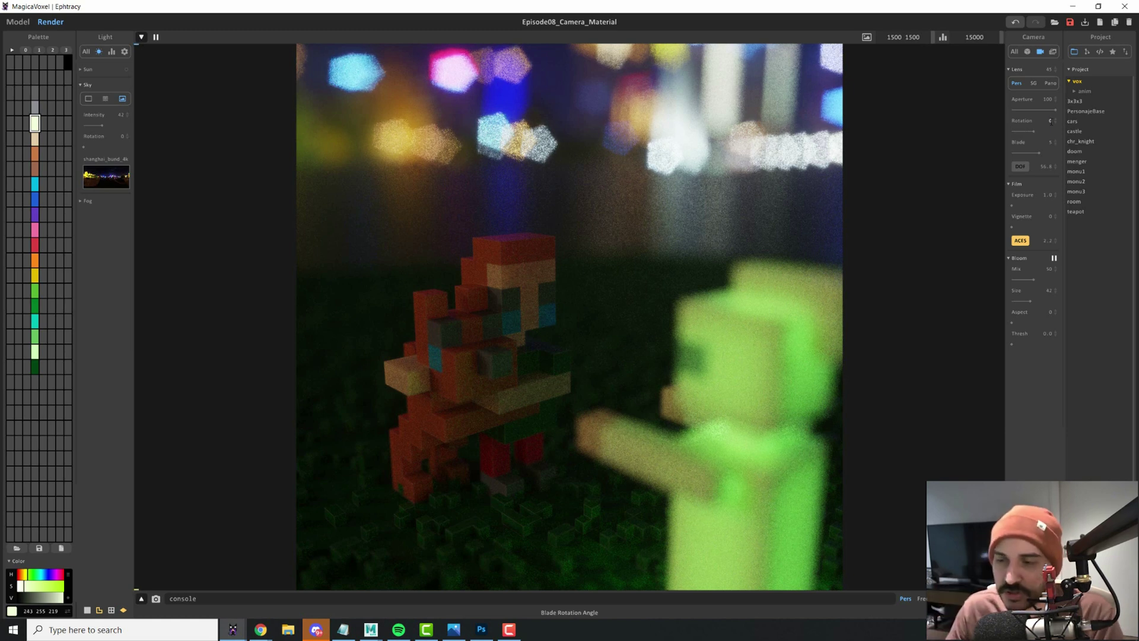
click(1031, 190)
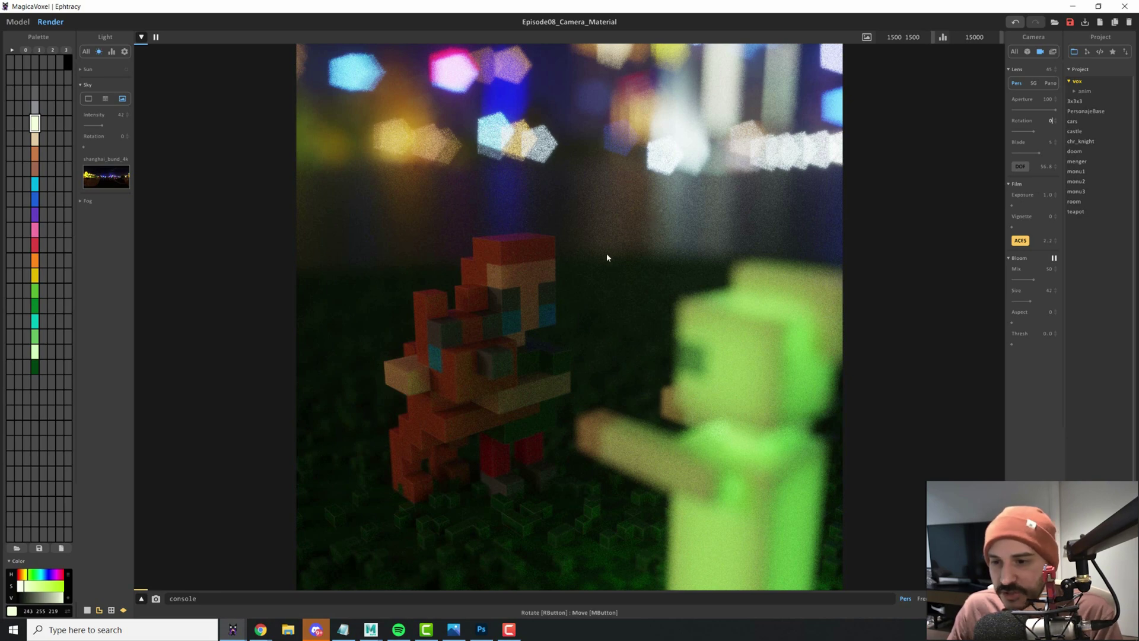
middle_drag(608, 257, 598, 182)
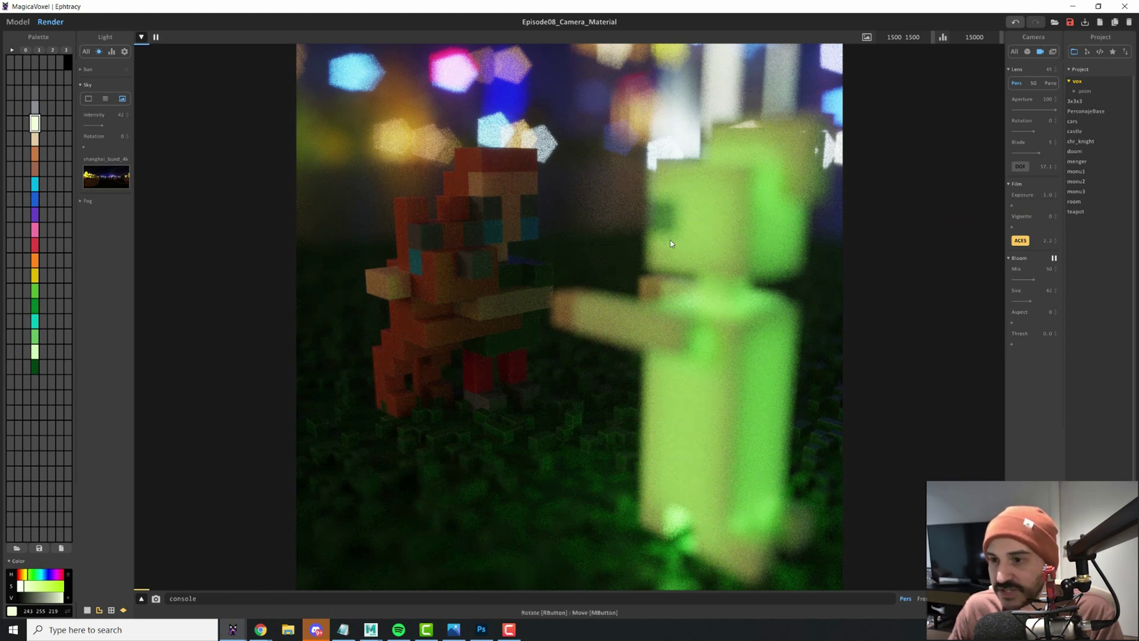
- Reset the focus distance to 0, then tune Exposure to 1.5 and Vignette to 20
click(613, 246)
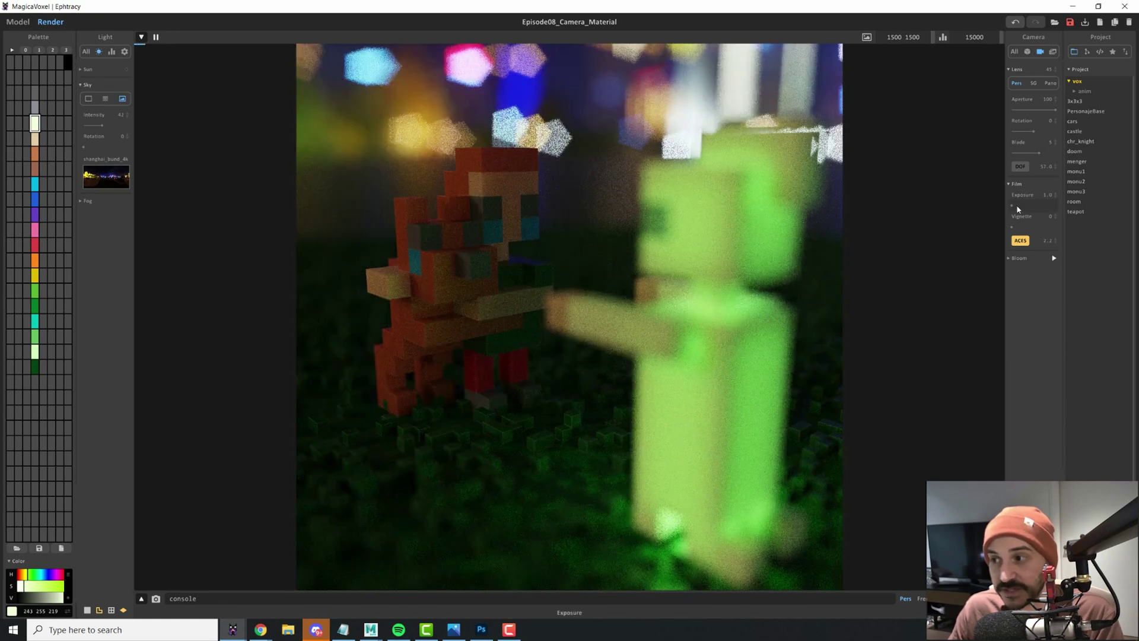
drag(1017, 206, 1012, 209)
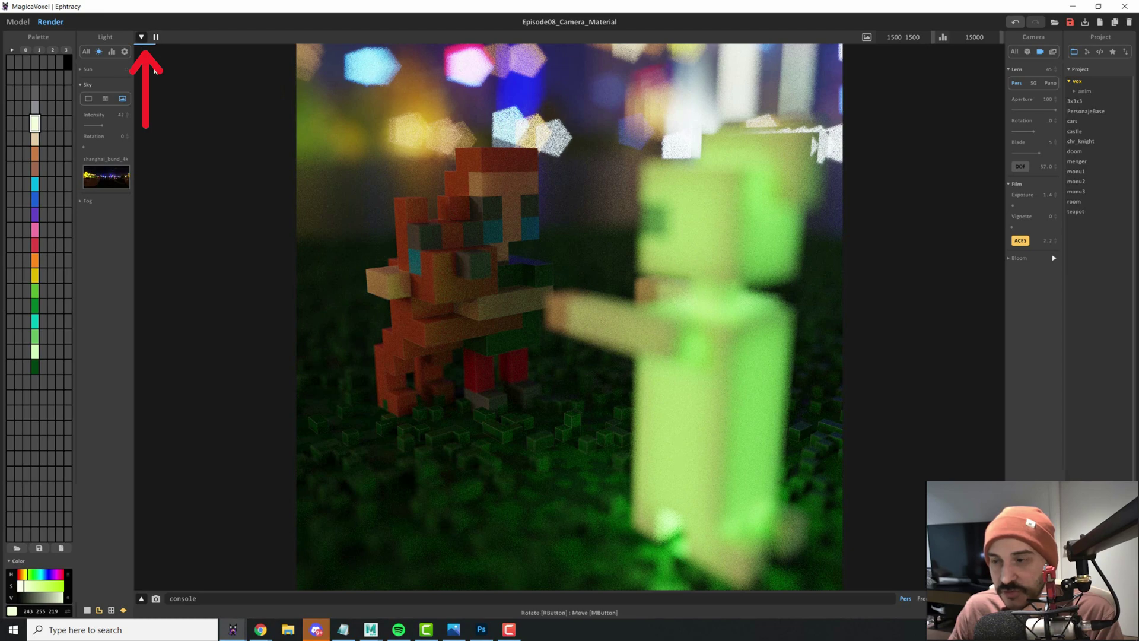
mouse_move(1020, 206)
mouse_down()
mouse_move(1047, 215)
mouse_move(977, 219)
mouse_move(1023, 220)
mouse_up()
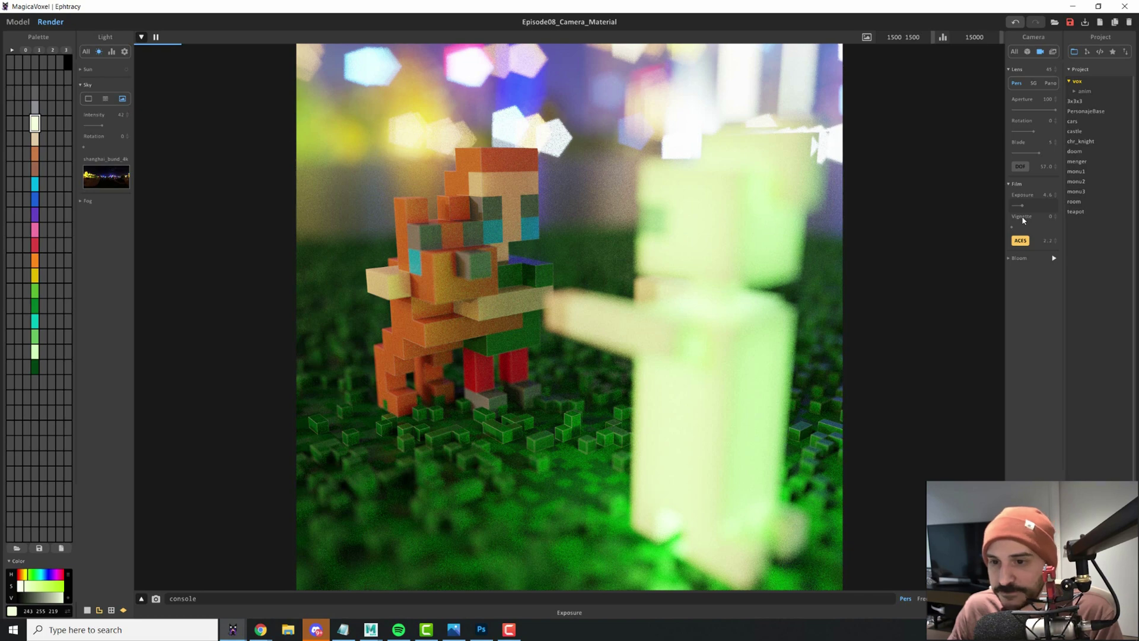
mouse_move(1026, 220)
mouse_down()
mouse_move(998, 223)
mouse_move(1031, 225)
mouse_move(1027, 205)
mouse_move(1037, 228)
mouse_move(1024, 228)
mouse_up()
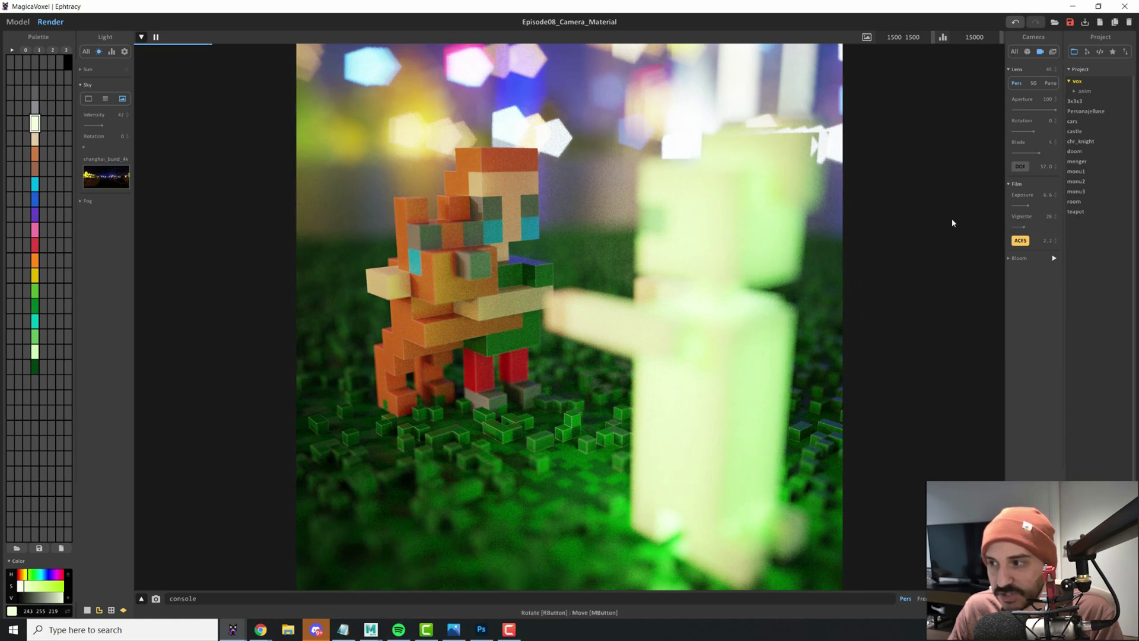
mouse_move(1026, 227)
mouse_down()
mouse_move(1009, 208)
mouse_move(1025, 208)
mouse_move(1035, 226)
mouse_up()
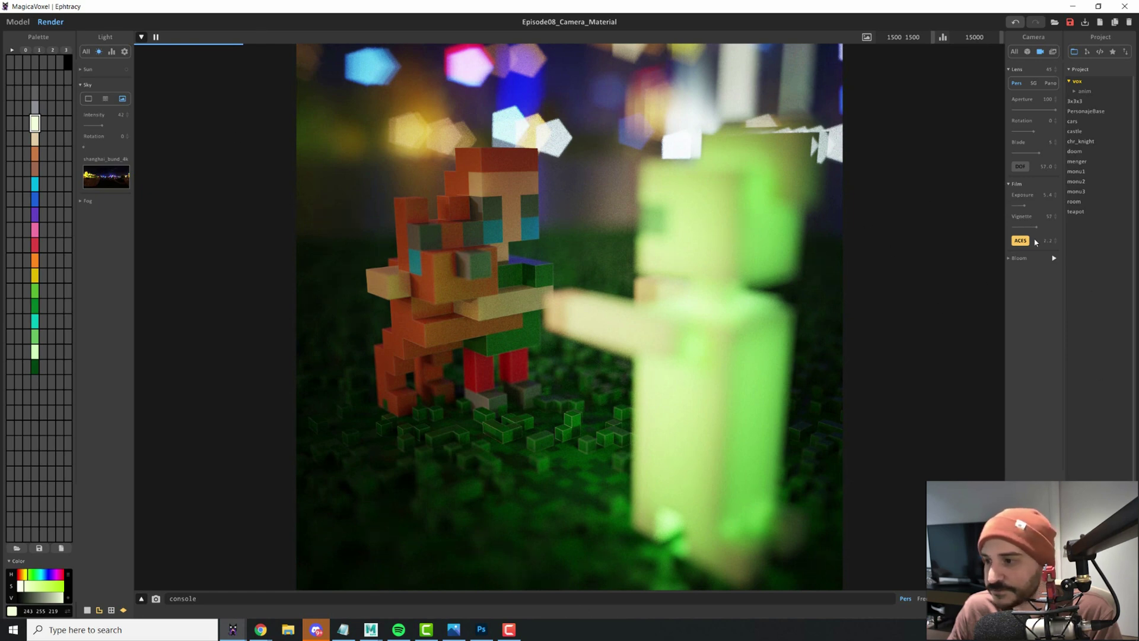
mouse_move(1035, 227)
mouse_down()
mouse_move(996, 229)
mouse_move(995, 205)
mouse_move(1016, 207)
mouse_move(1019, 227)
mouse_up()
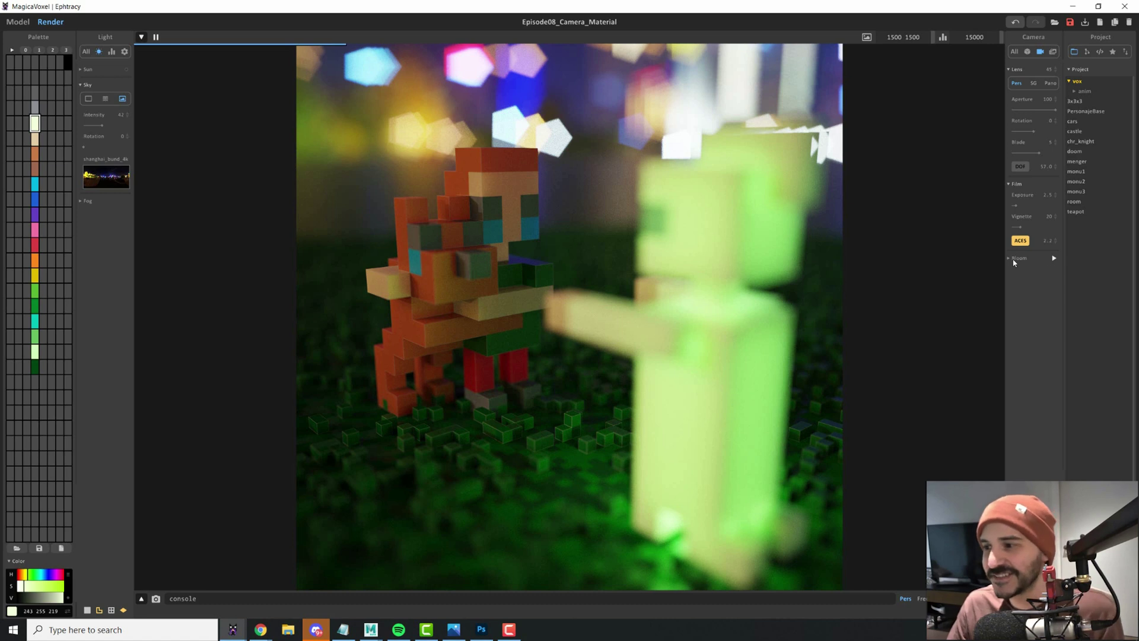
- Enable Bloom, then zoom out and orbit lower to reveal the city skyline
click(1015, 258)
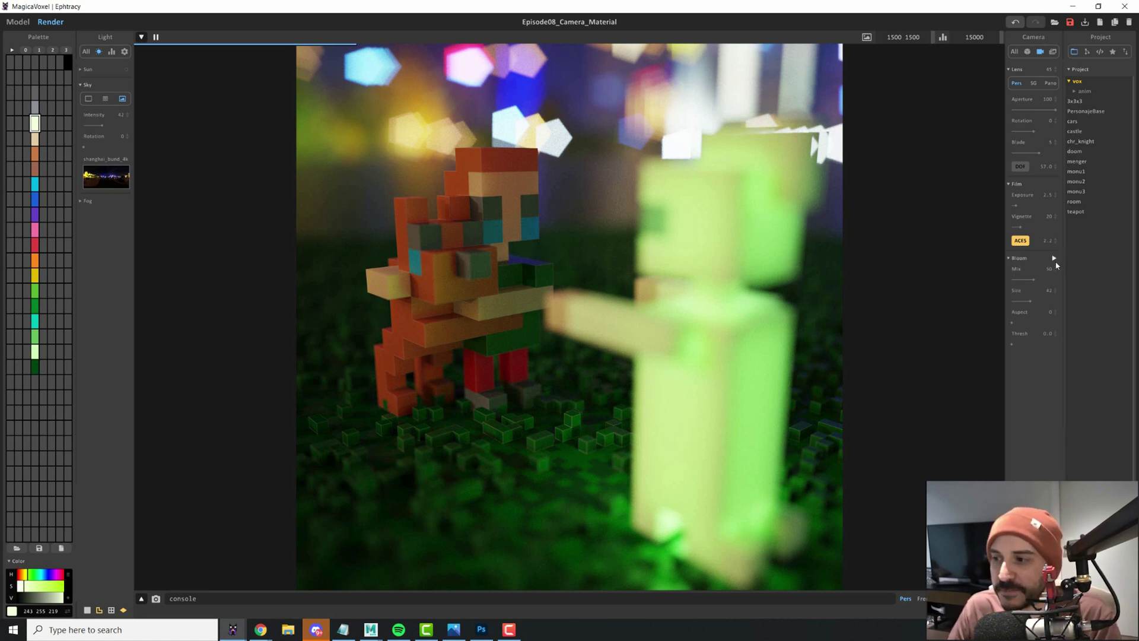
click(1054, 259)
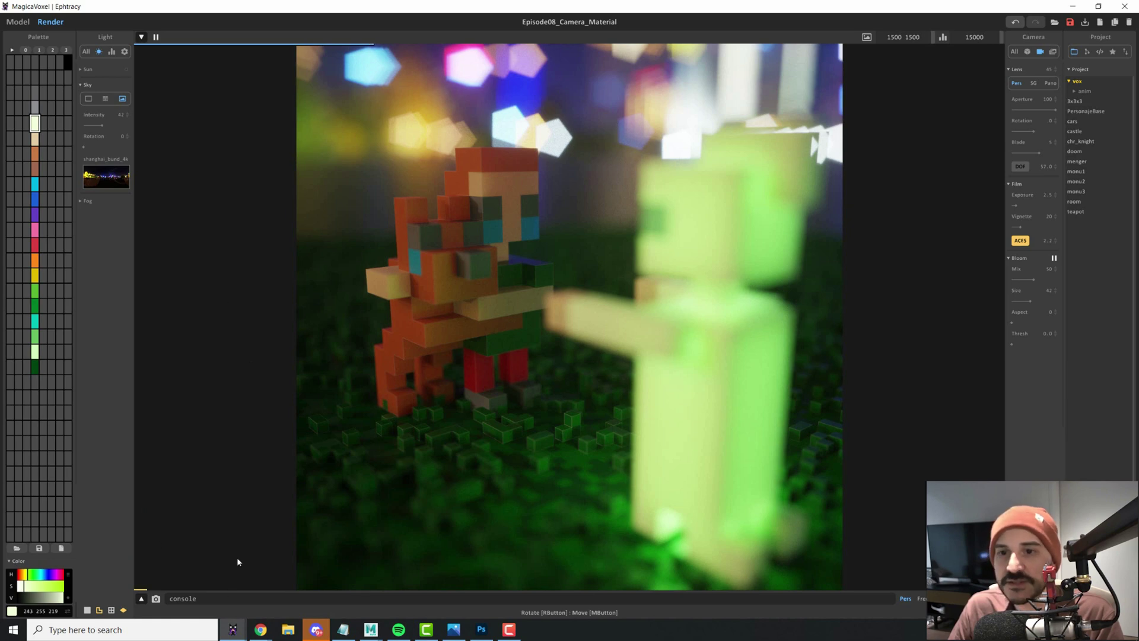
scroll(575, 231, down, 3)
right_drag(575, 221, 585, 192)
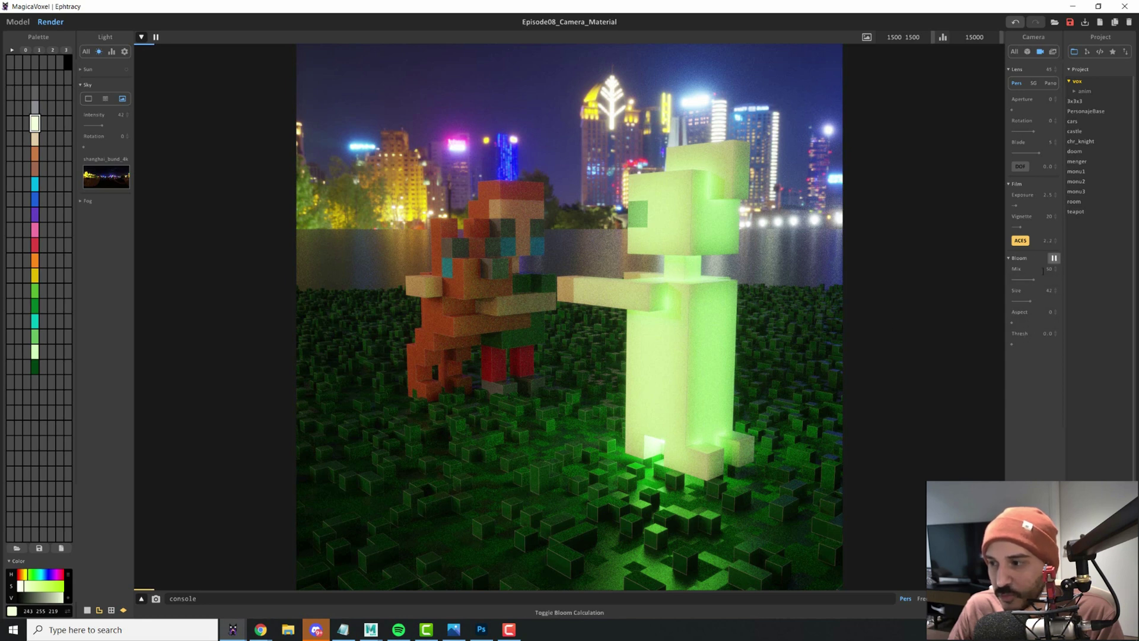
- Lower Bloom Mix to about 31 and switch over to the Model editor
drag(1030, 280, 1023, 305)
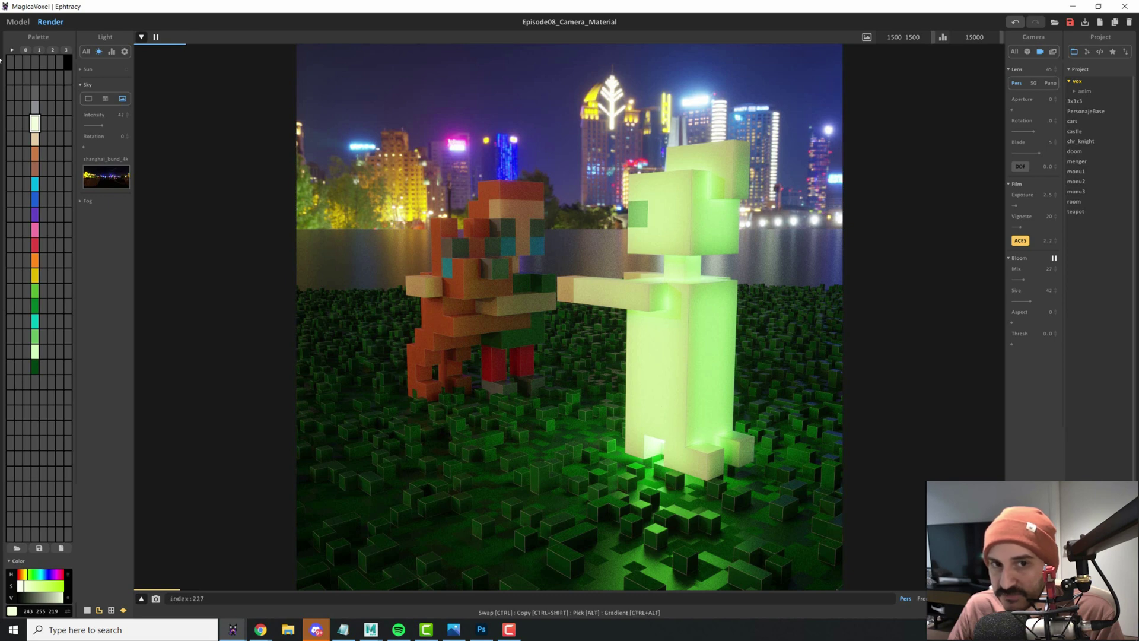
click(18, 22)
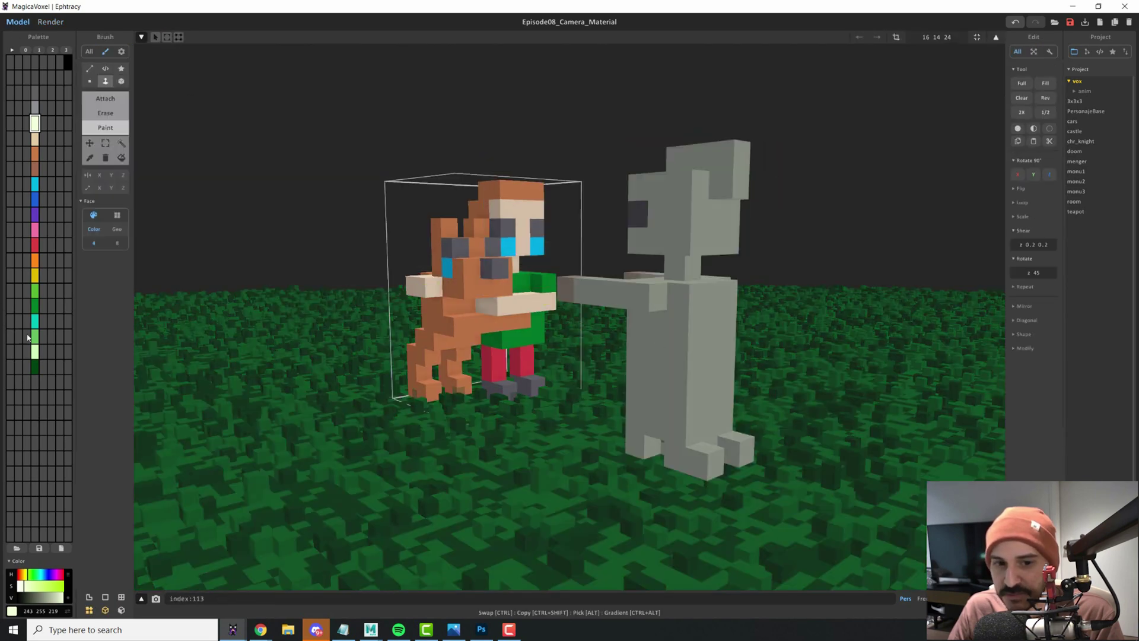
- Attach a pale green voxel box to the figure's belly, then render with Bloom Mix at 0
click(35, 351)
key(b)
key(t)
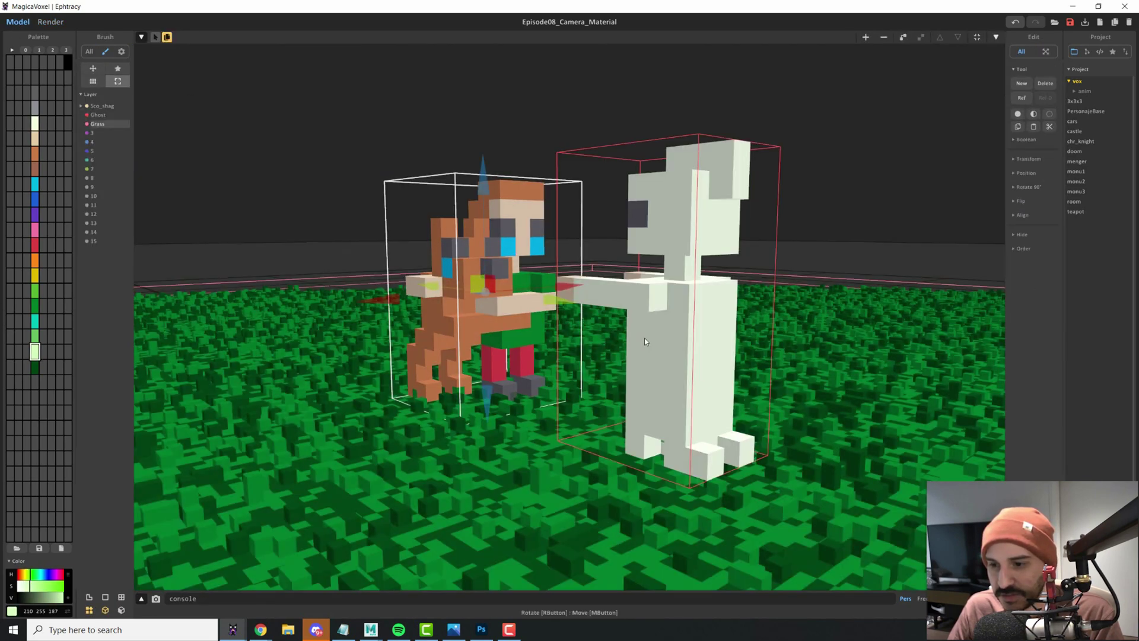
click(645, 337)
drag(633, 324, 669, 378)
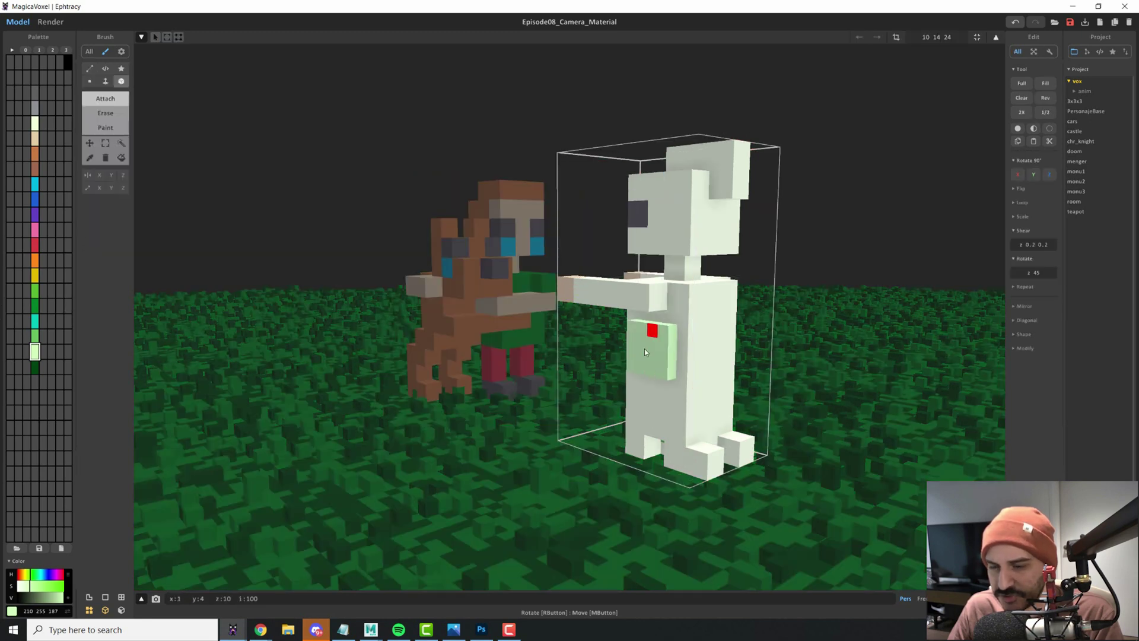
click(54, 23)
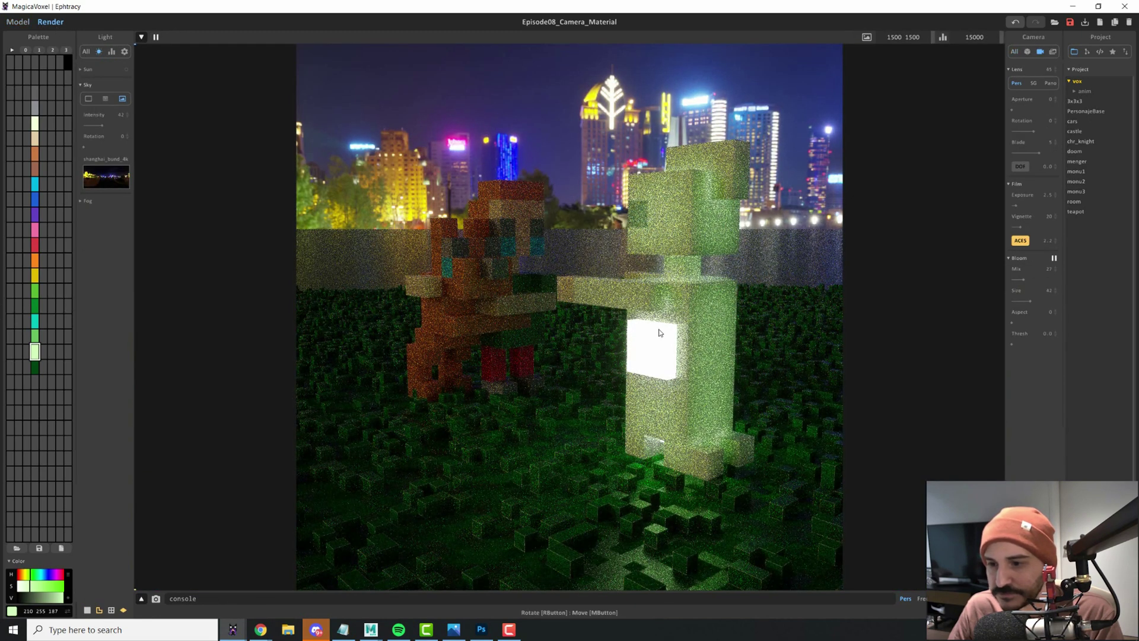
drag(1024, 280, 946, 287)
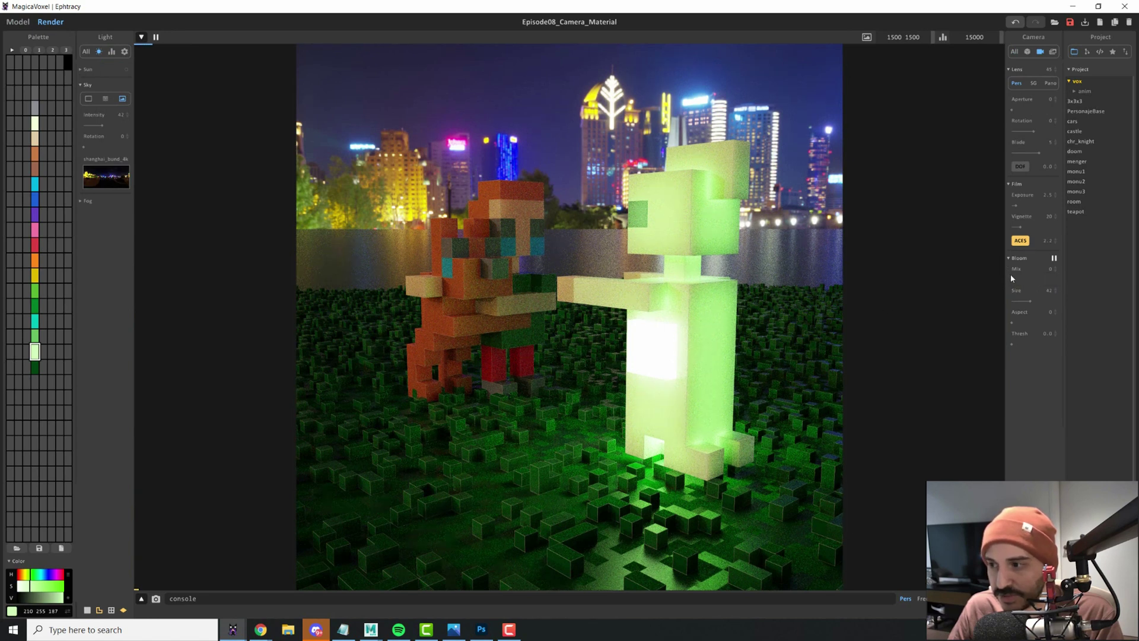
- Raise Bloom Mix to 25, then drag the bloom sliders further, ending with Aspect 100
drag(1012, 279, 1051, 279)
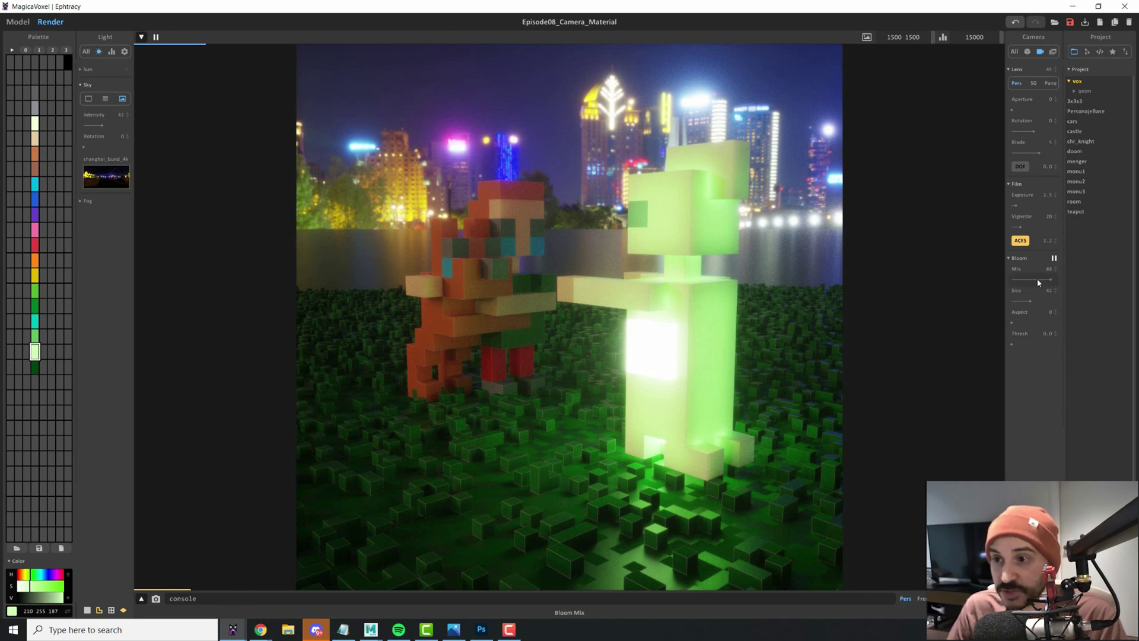
mouse_move(1041, 278)
mouse_down()
mouse_move(996, 286)
mouse_move(1041, 285)
mouse_move(999, 307)
mouse_move(1069, 304)
mouse_move(1019, 309)
mouse_move(1078, 311)
mouse_move(1019, 318)
mouse_move(1079, 329)
mouse_up()
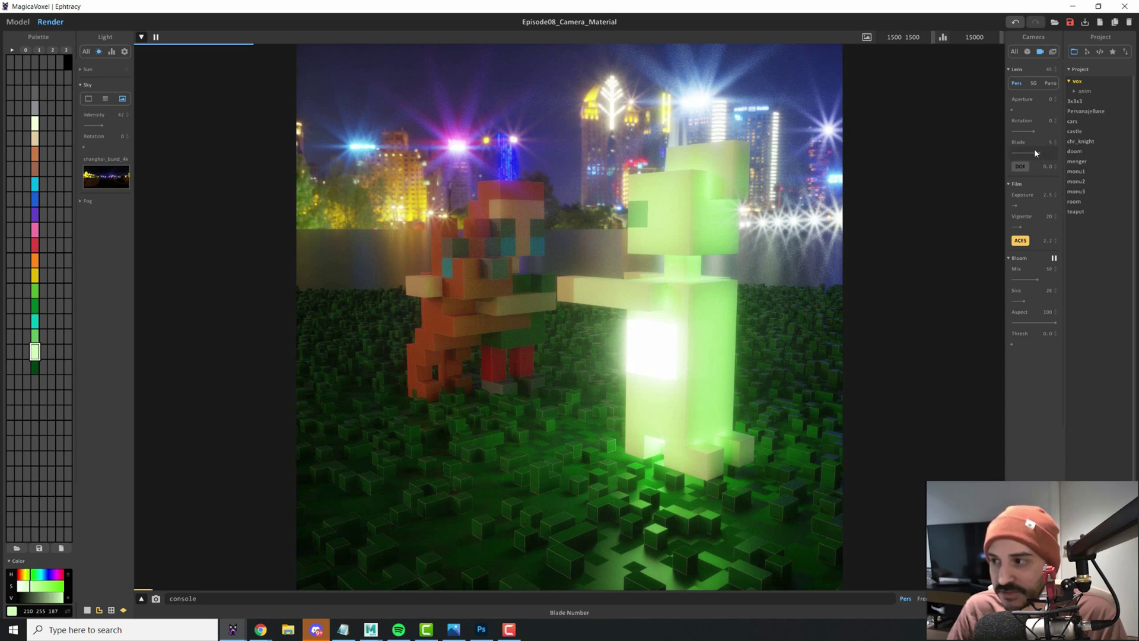
- Step the Lens Blade count through 1, 4 and 5 to 7, then adjust Bloom Aspect
drag(1034, 148, 1003, 153)
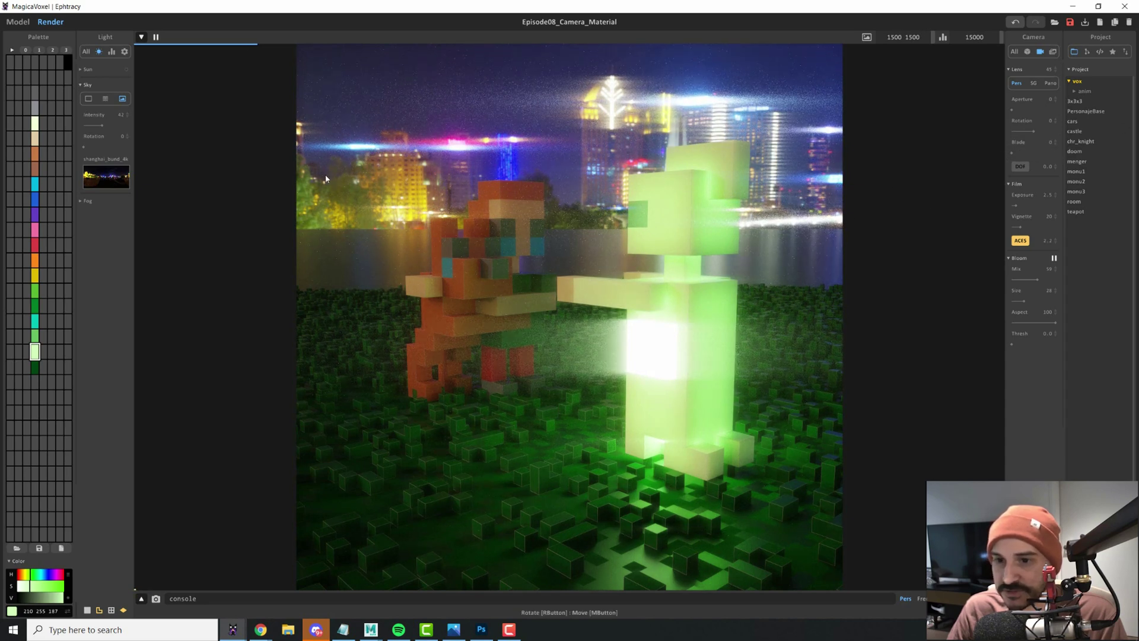
click(1016, 153)
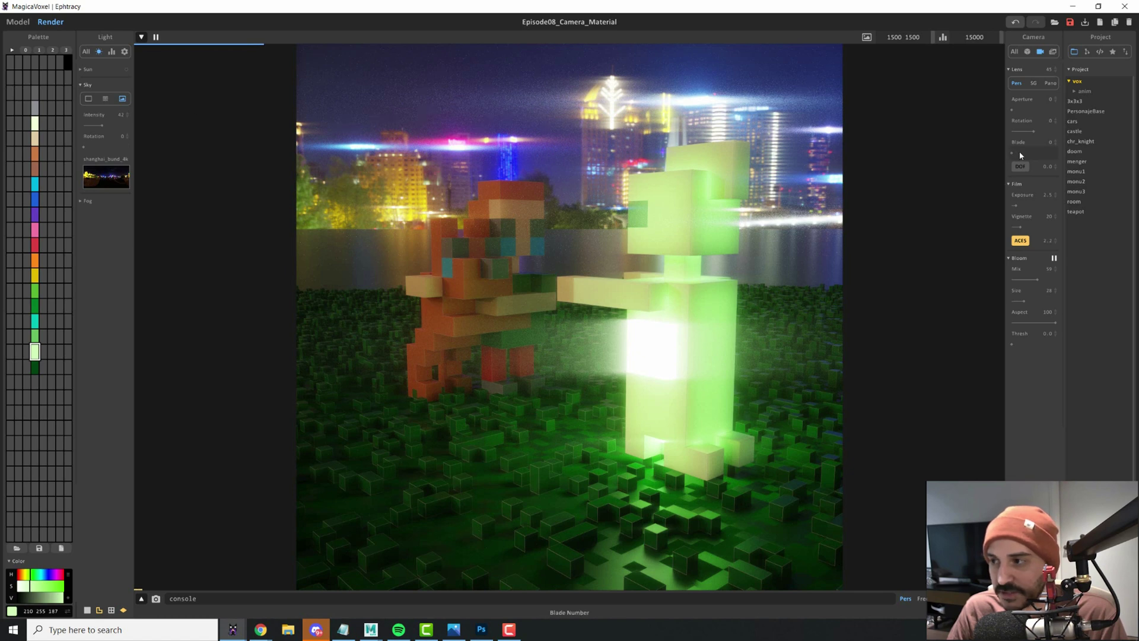
click(1033, 154)
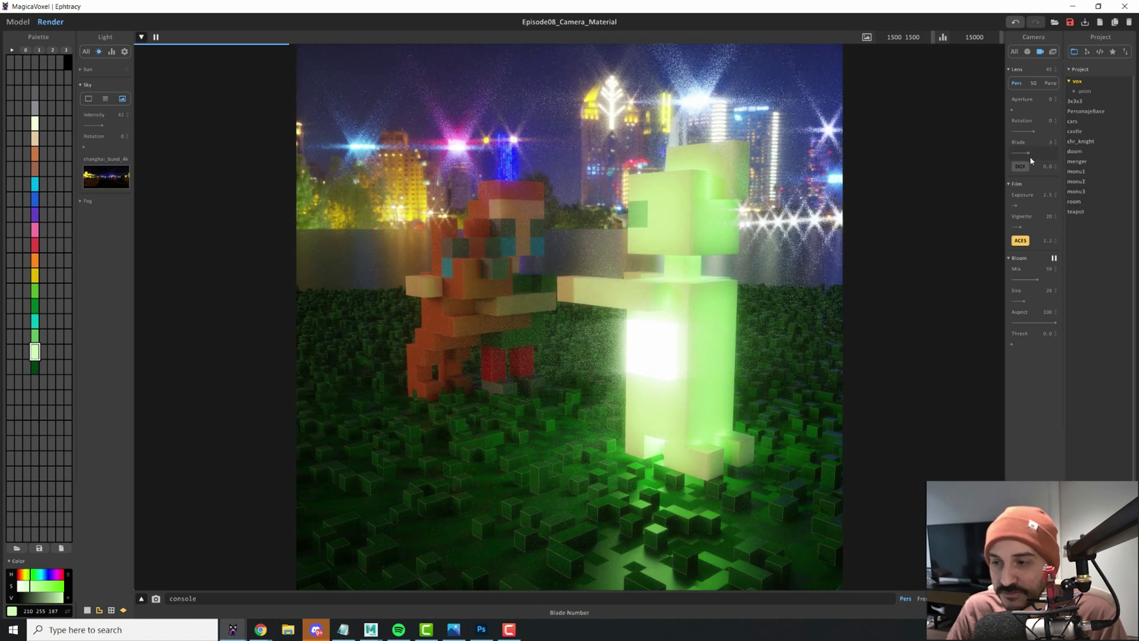
click(1040, 156)
click(1051, 153)
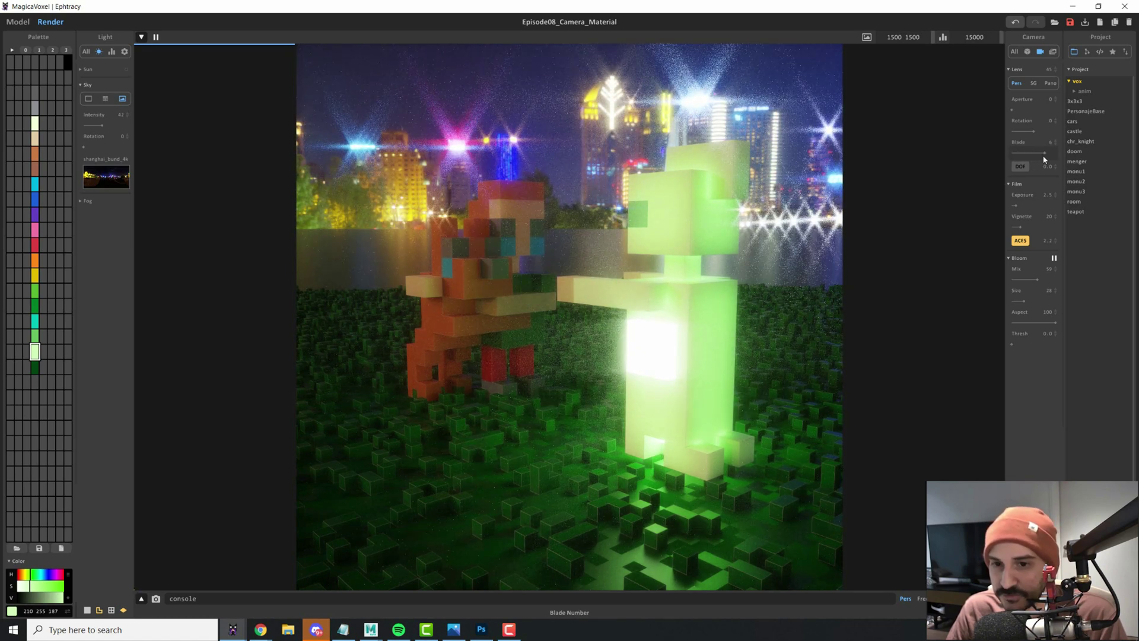
click(1012, 322)
drag(1021, 327, 1066, 343)
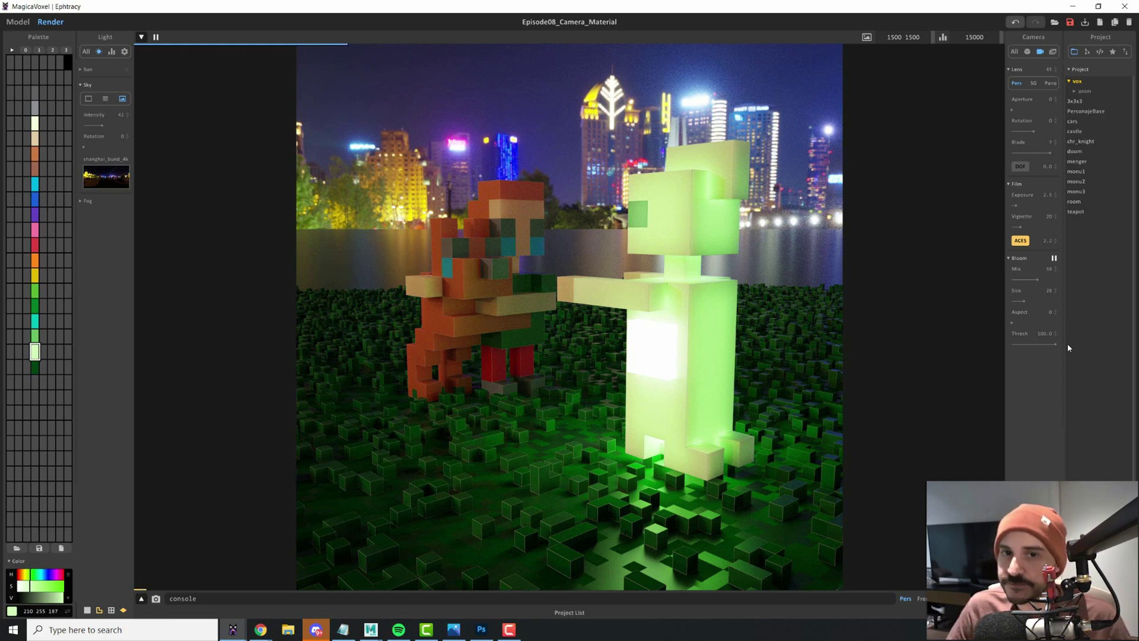
- Test bloom threshold values, undo back to 0, and focus depth of field on the left orange character
drag(1066, 344, 945, 351)
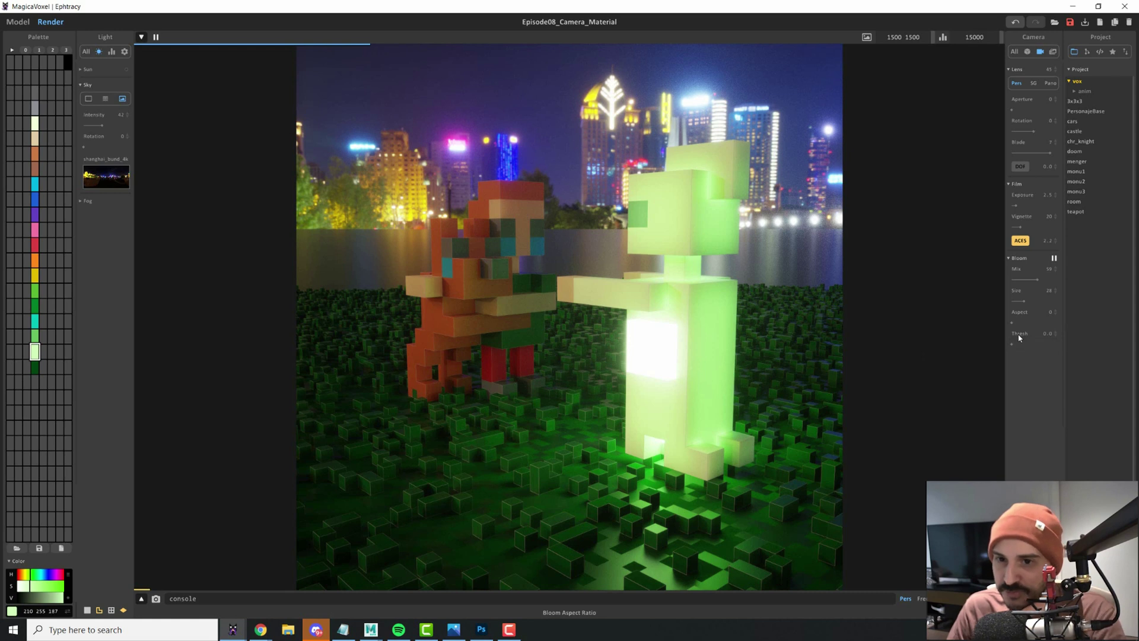
drag(1022, 344, 1065, 344)
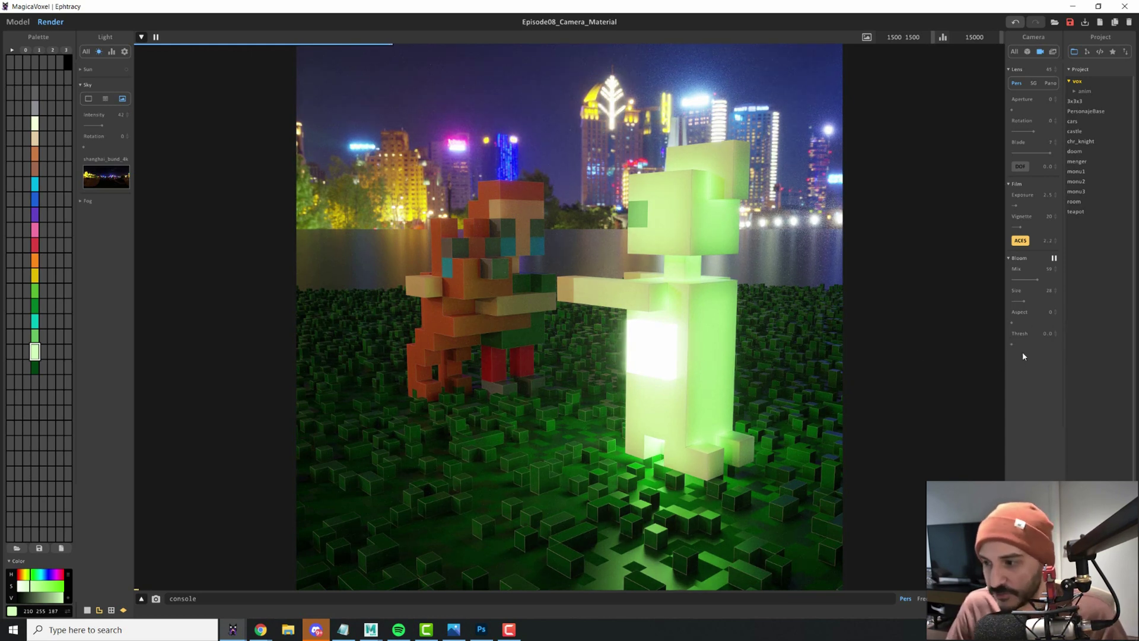
drag(1017, 344, 1032, 345)
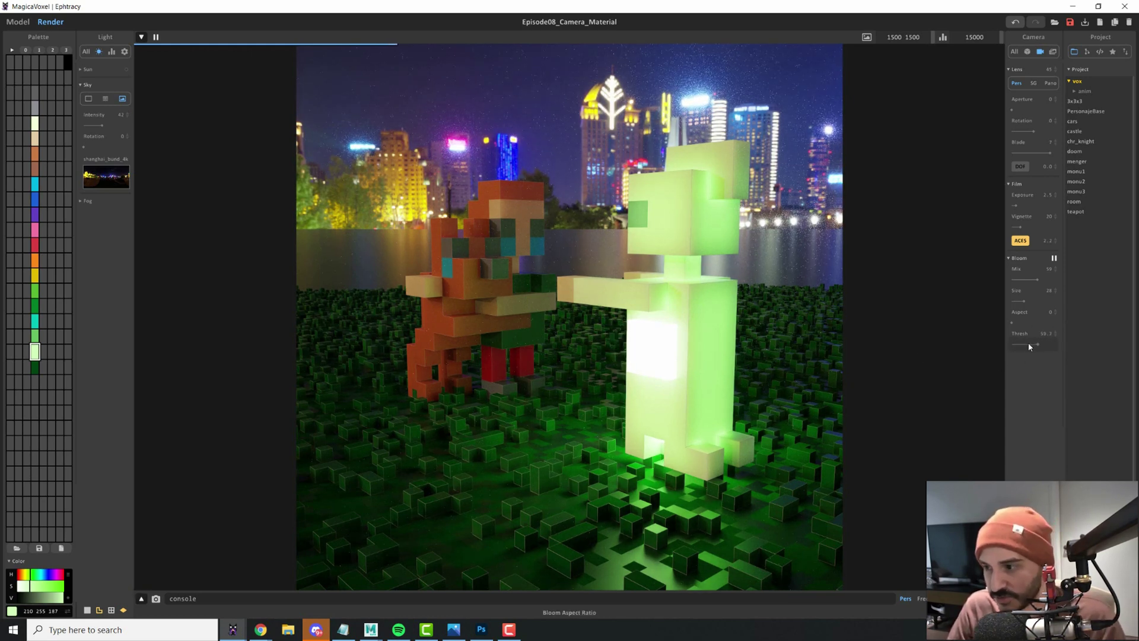
key(ctrl+z)
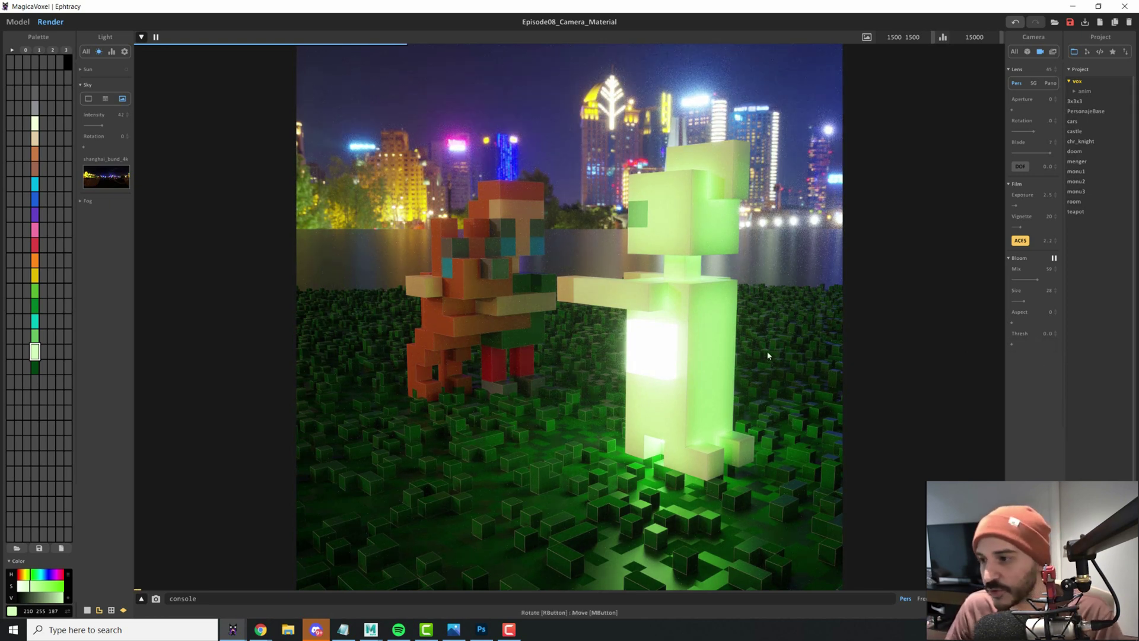
click(489, 224)
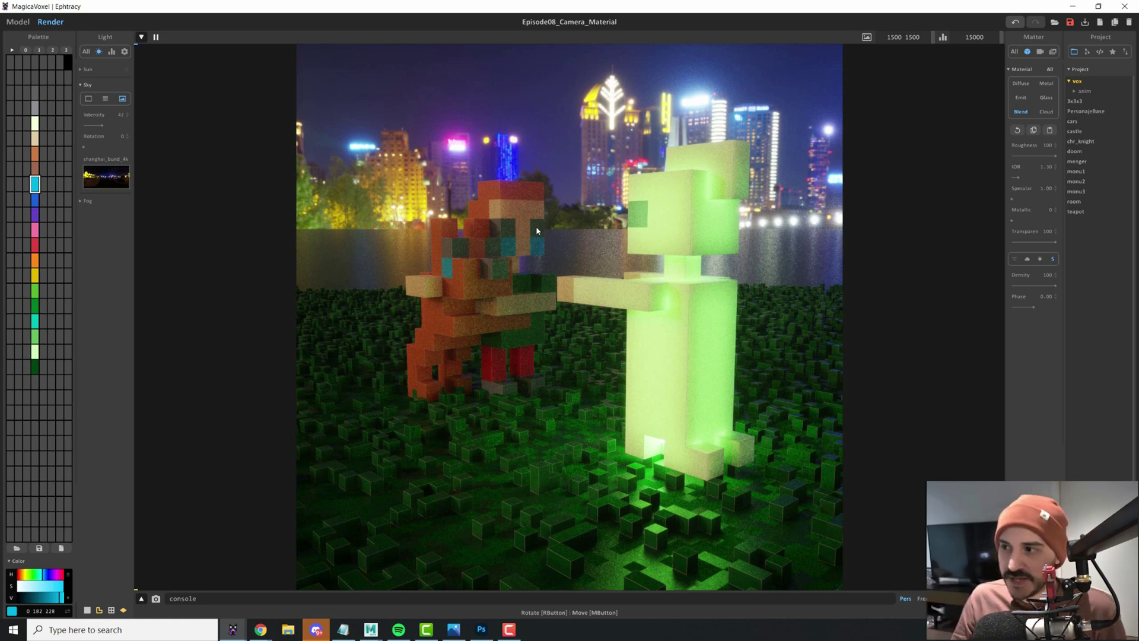
- Raise the aperture, compare Pers and SG lens projections, and settle on SG
click(1040, 52)
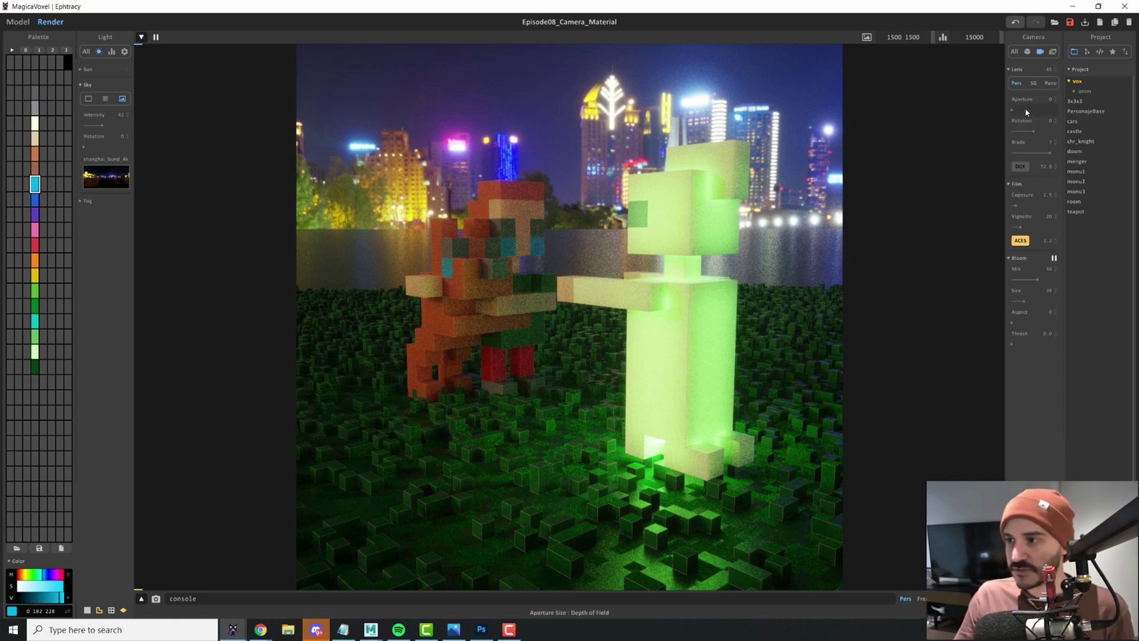
click(1024, 113)
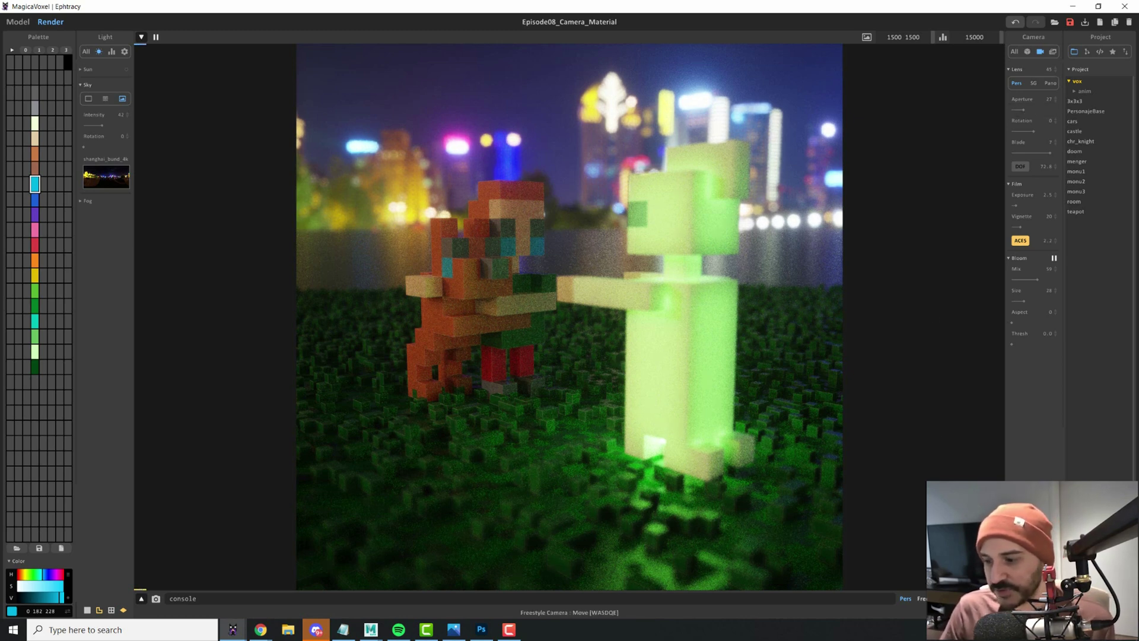
click(1034, 84)
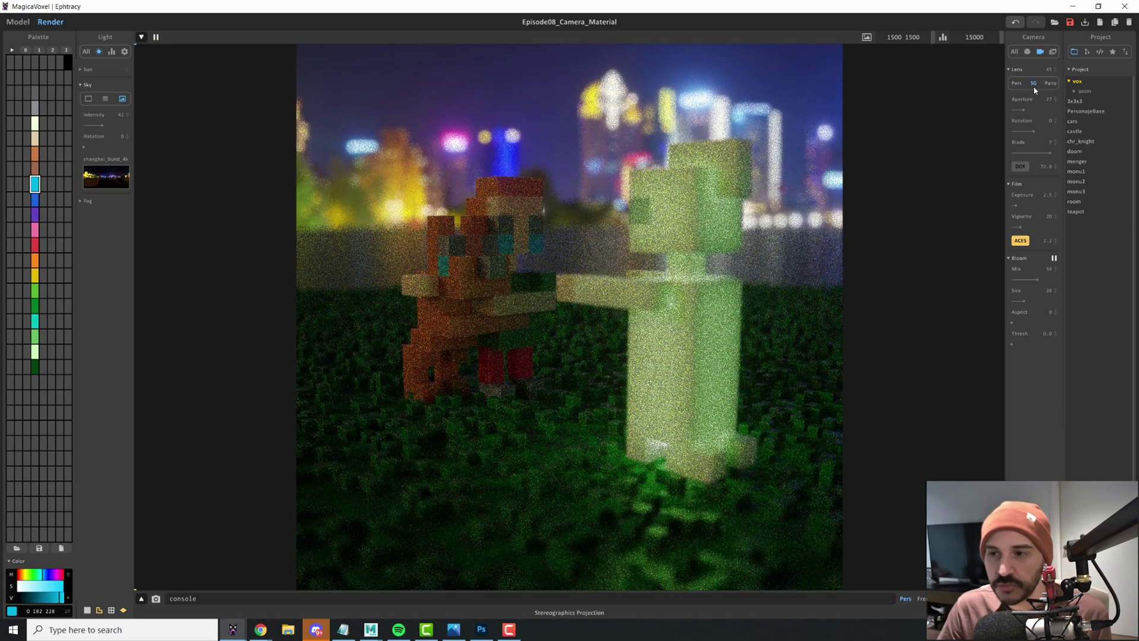
click(1023, 84)
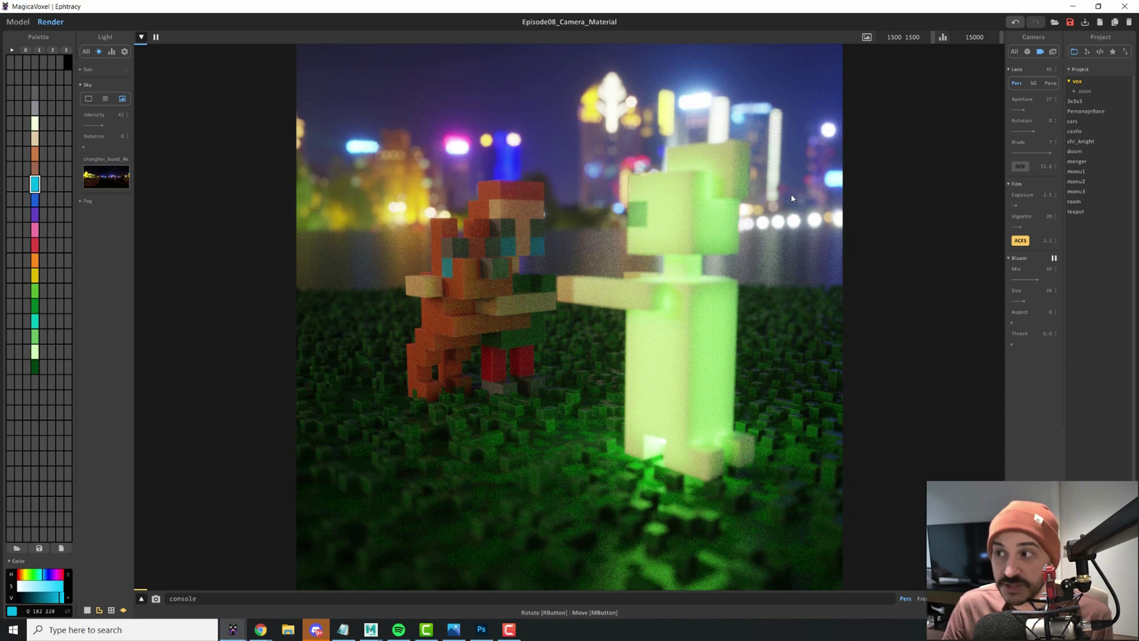
click(1033, 84)
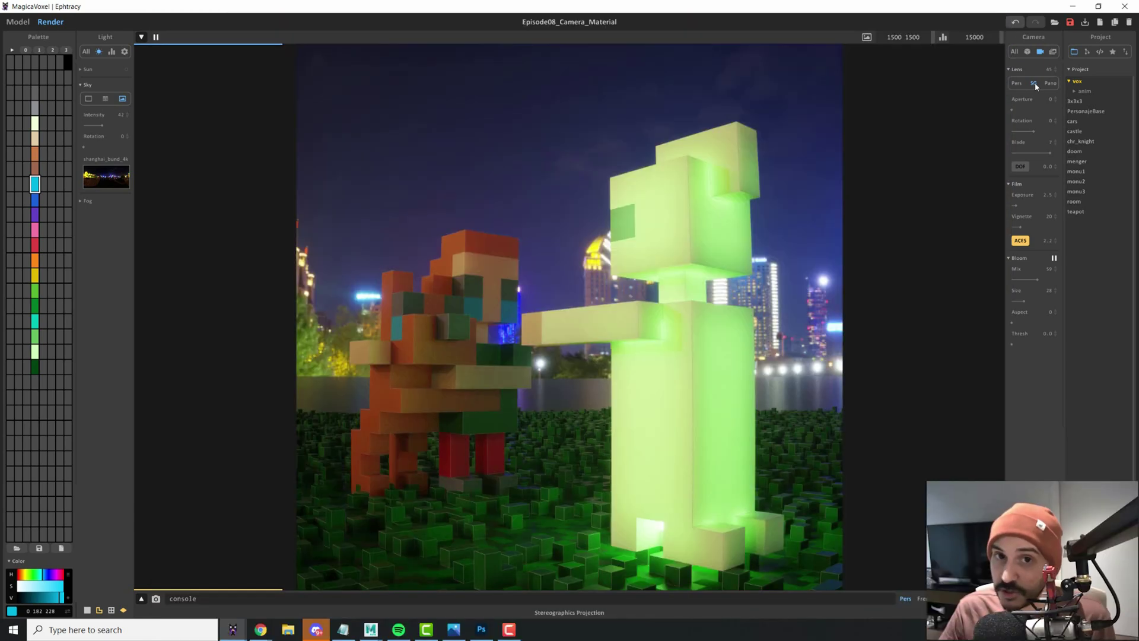
- Switch the camera to panoramic, set the image size to 2000×1000, and rotate the sky
click(1054, 86)
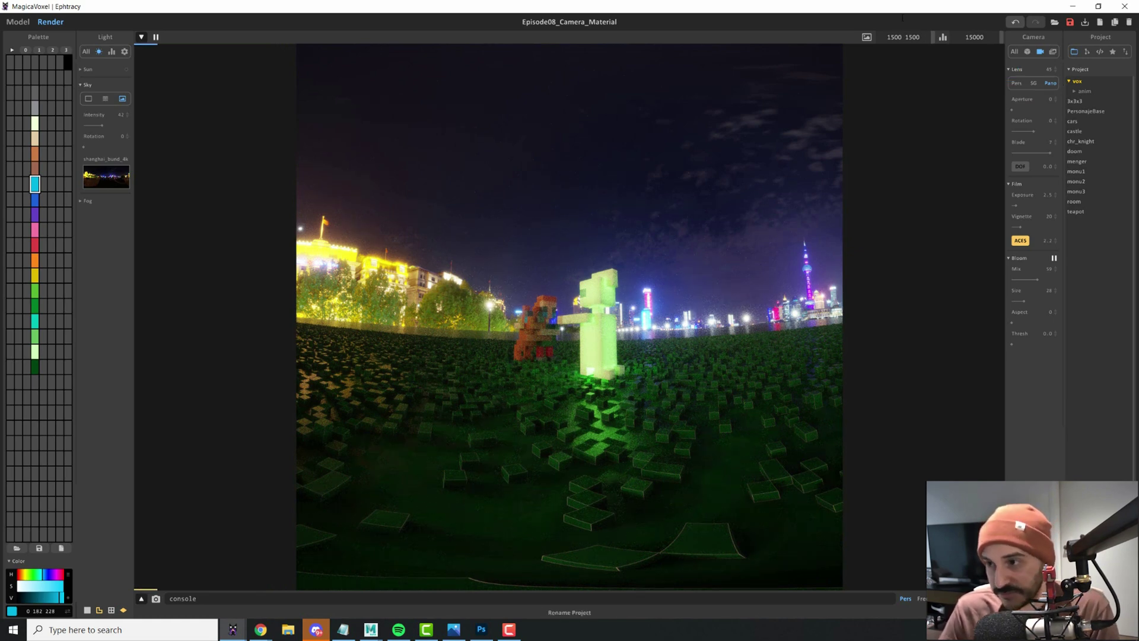
click(891, 37)
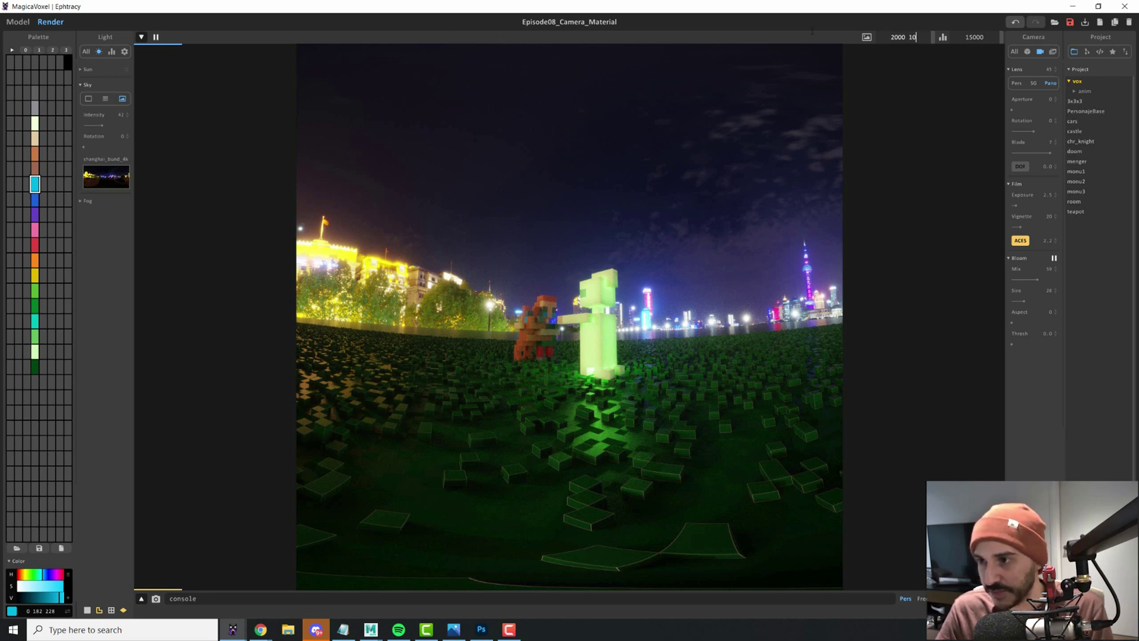
key(Return)
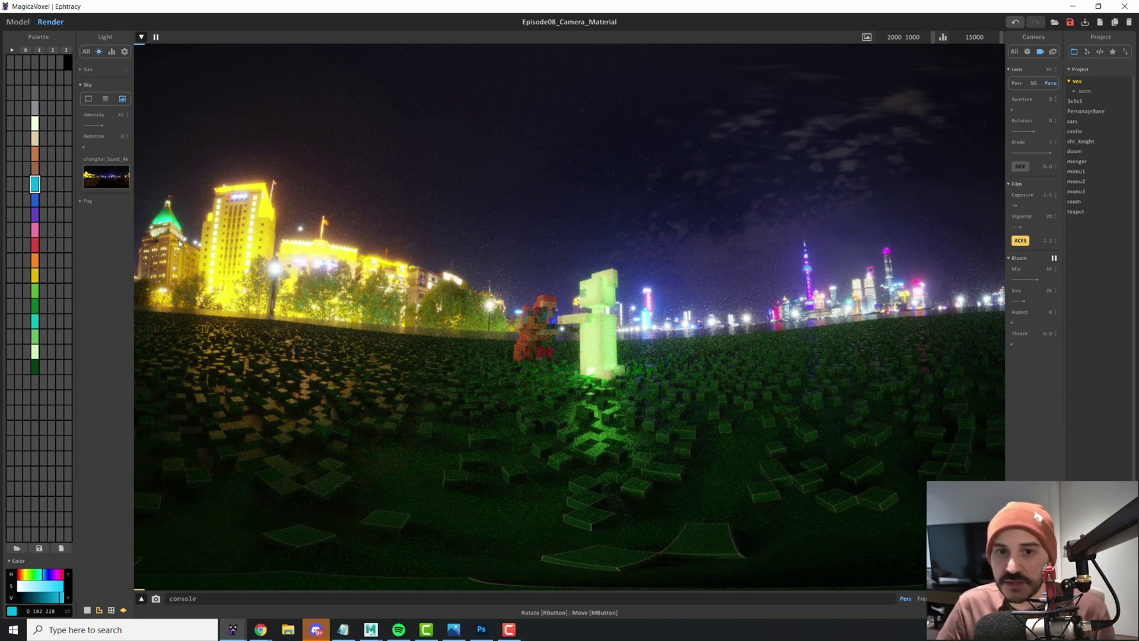
drag(86, 146, 105, 147)
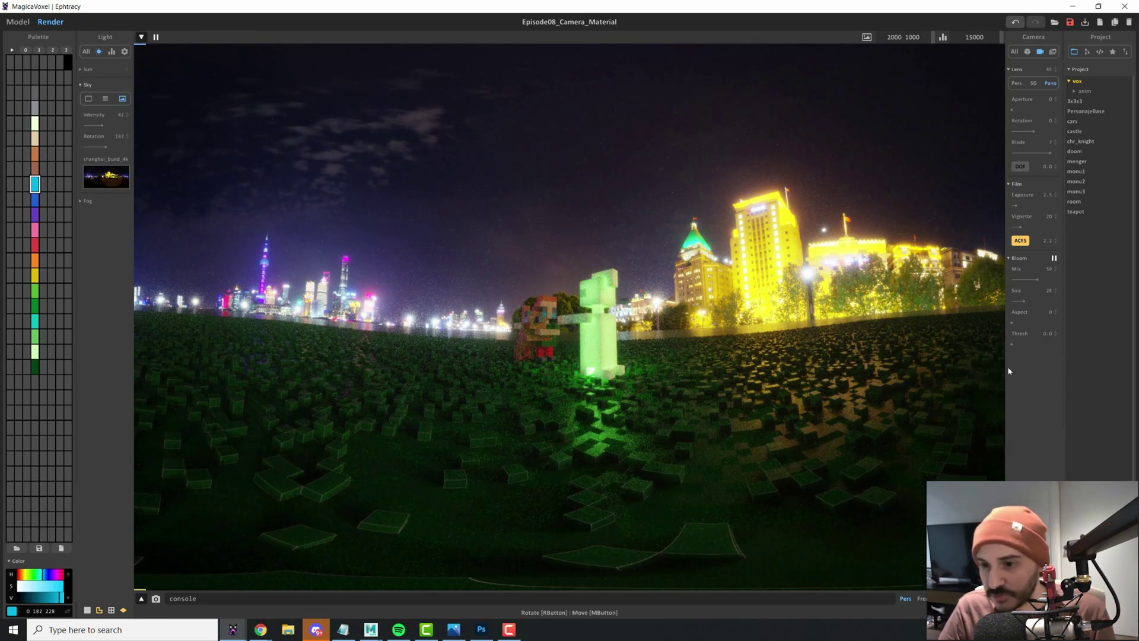
- Collapse the Camera, Project, Light and Palette panels so the render fills the window
click(1038, 37)
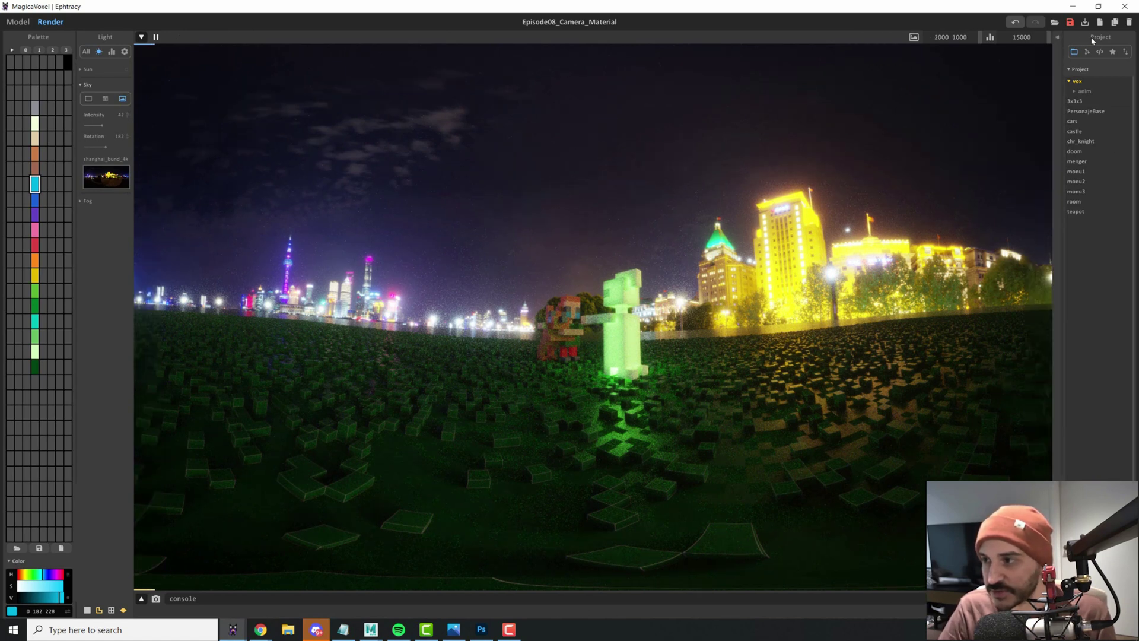
click(1097, 38)
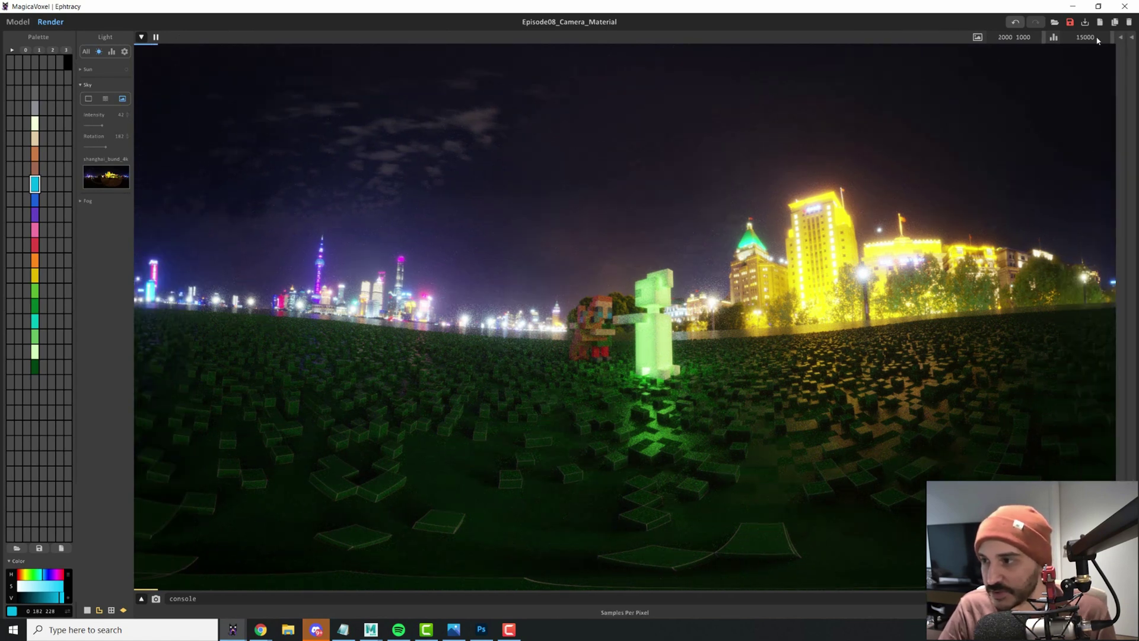
click(104, 37)
click(38, 37)
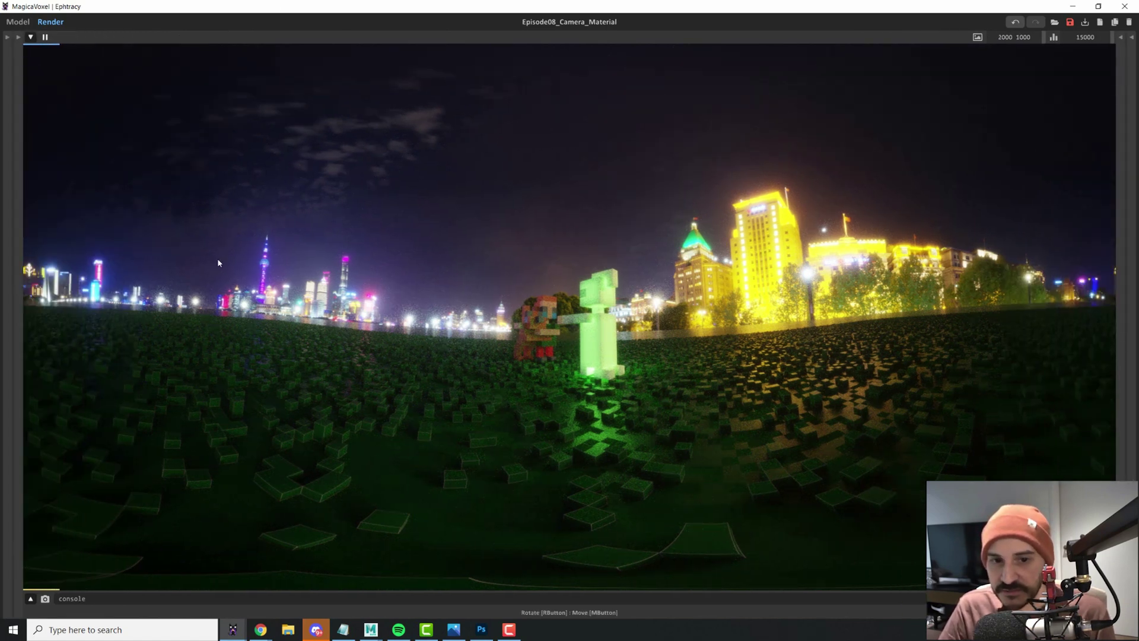
- Set the output image width to 2000 and height to 1000 in the Image settings
click(1121, 37)
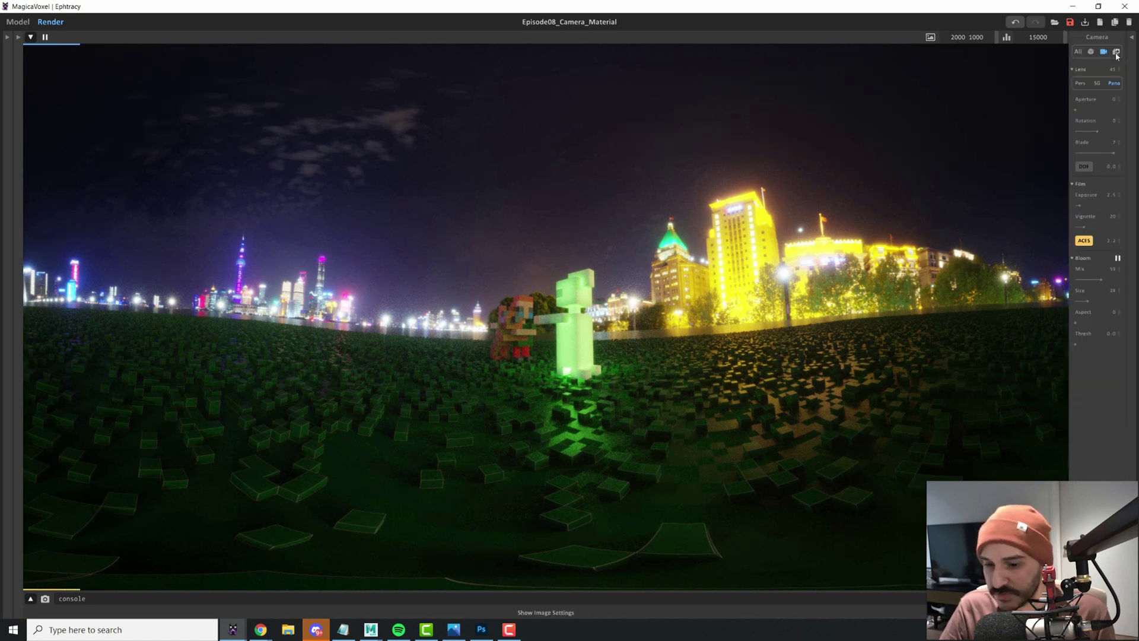
click(1116, 52)
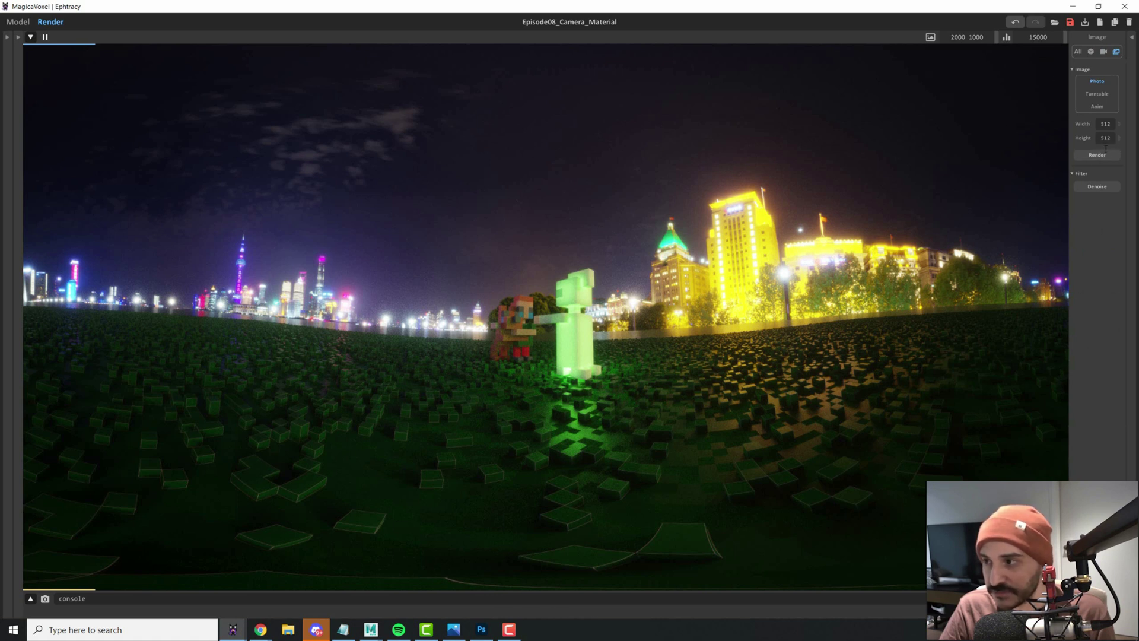
text(00)
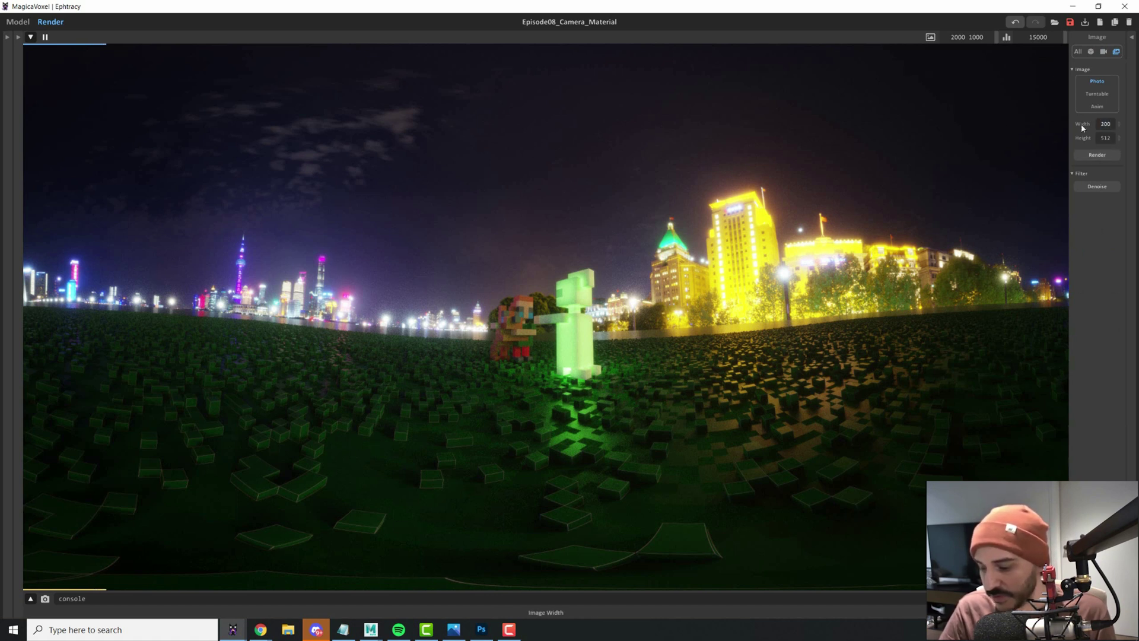
key(Tab)
text(1000)
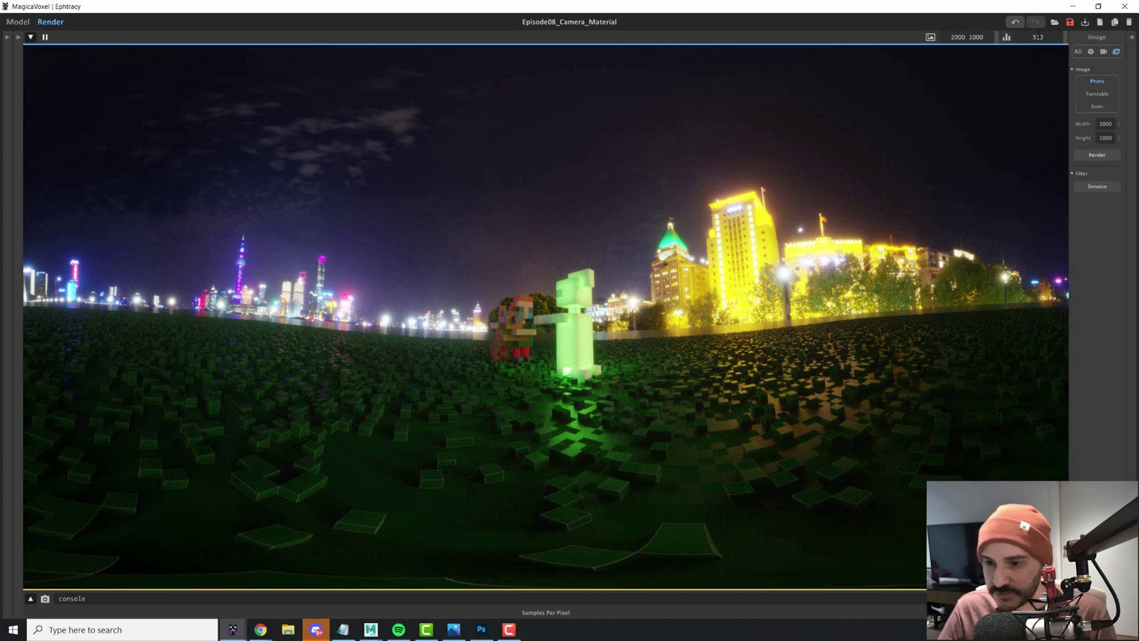
- Start the final render, dismiss the Save As dialog, and switch to Photoshop
click(1097, 155)
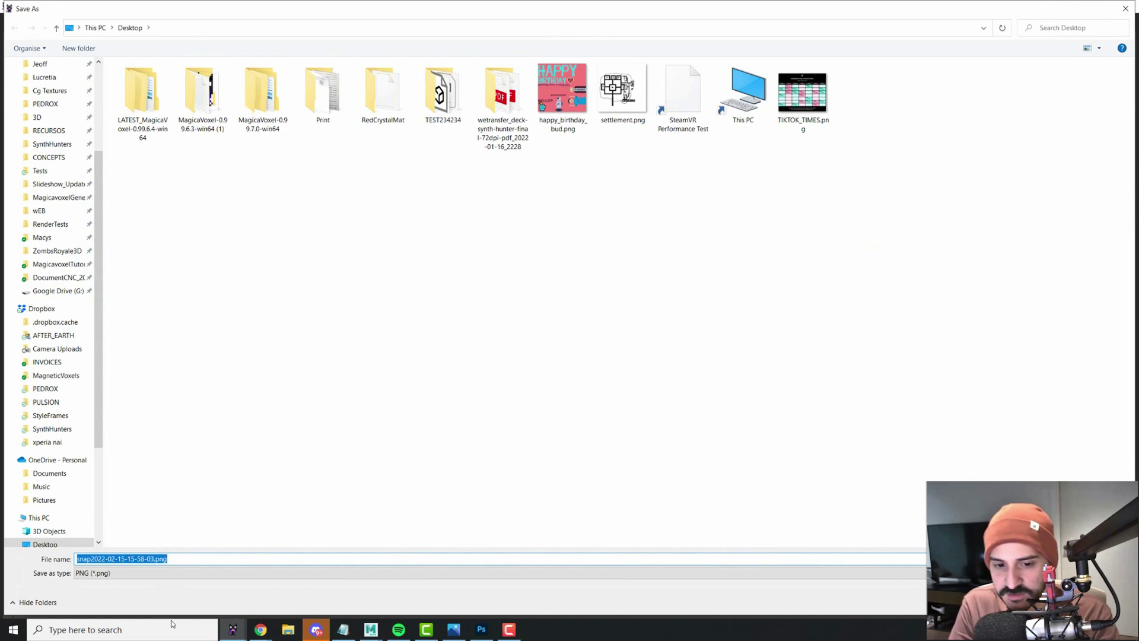
key(Return)
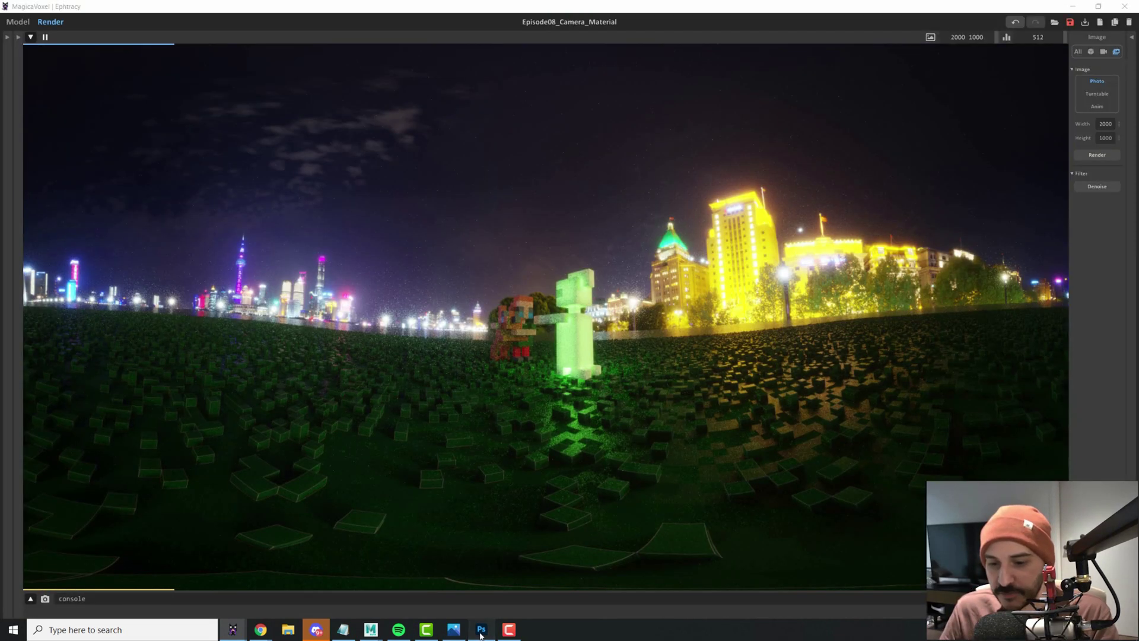
click(481, 629)
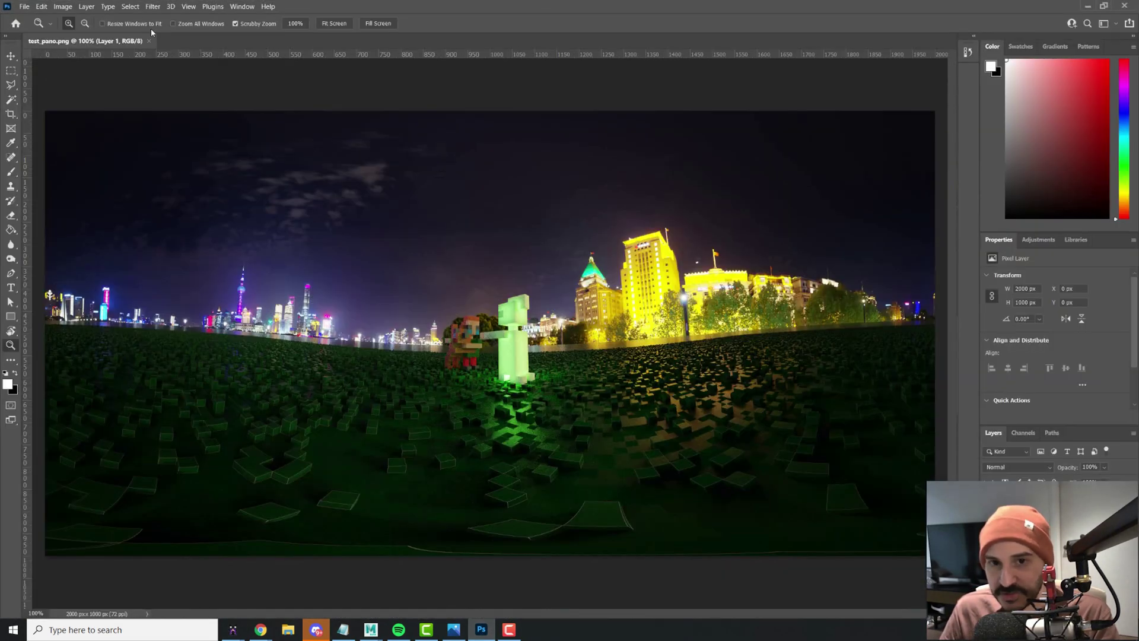
- Apply Filter > Other > Offset, sliding the horizontal offset with wrap-around to shift the skyline
click(160, 6)
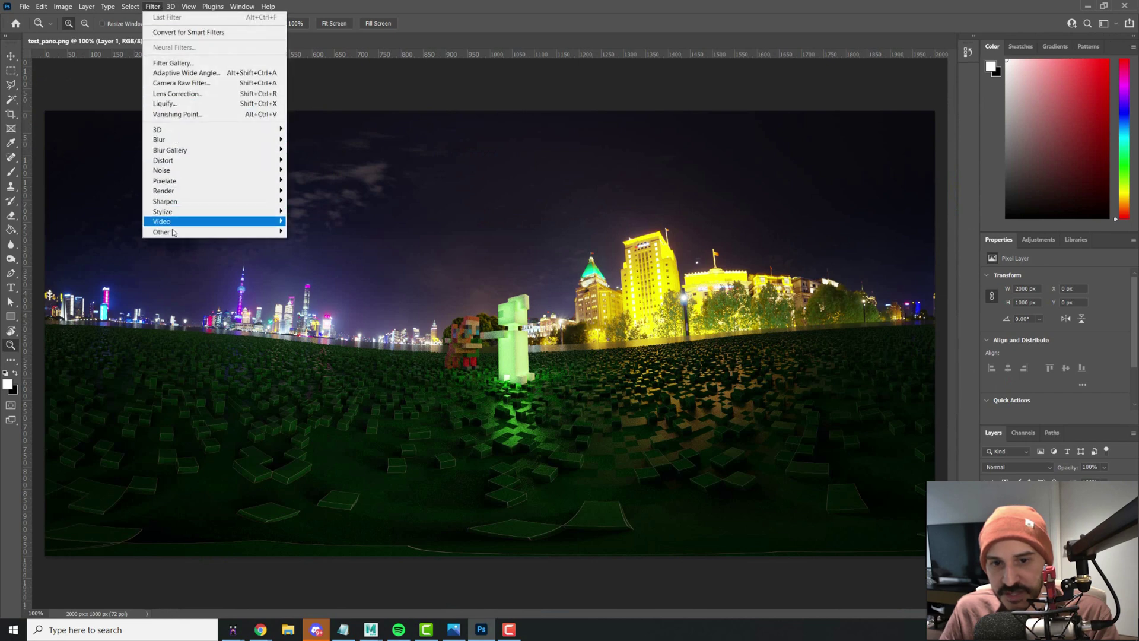
mouse_move(175, 221)
click(309, 283)
drag(603, 226, 750, 428)
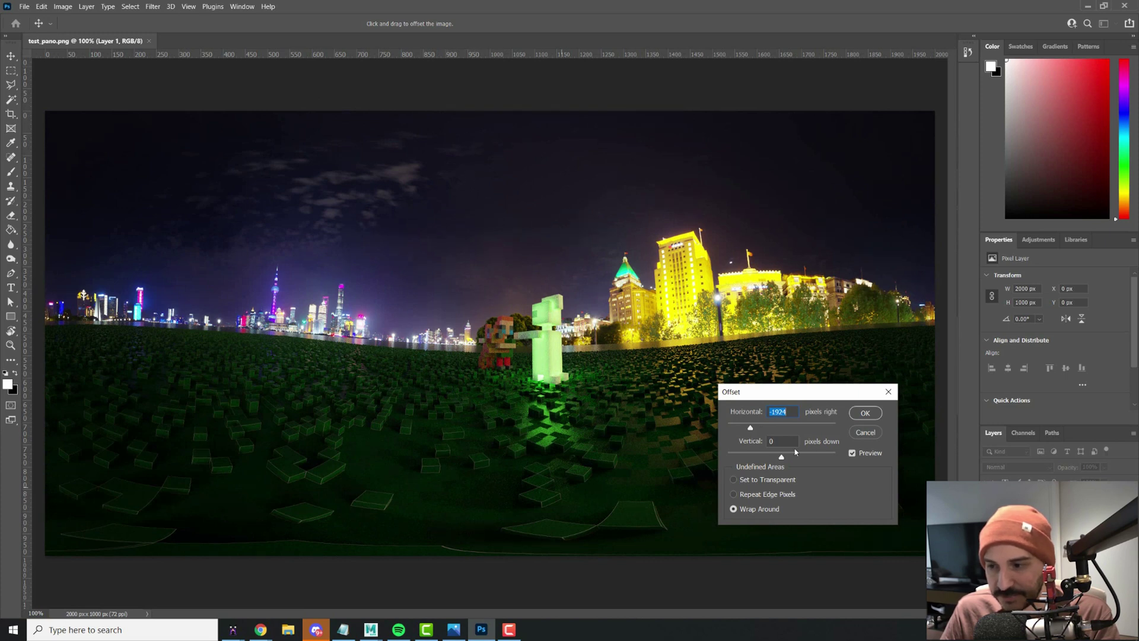
drag(751, 427, 786, 429)
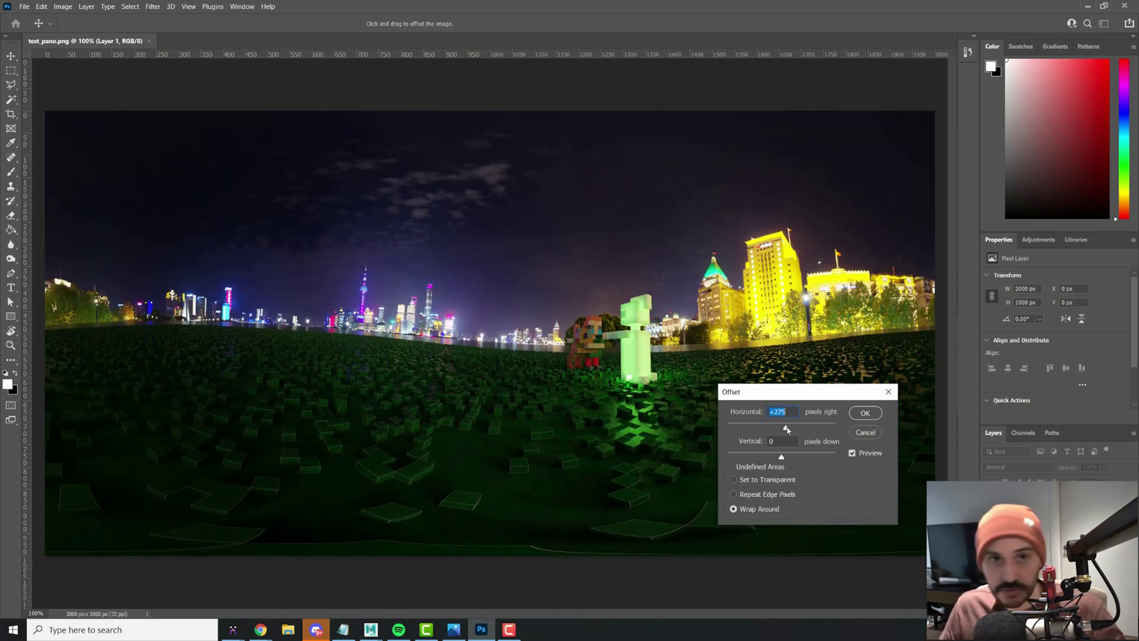
drag(801, 427, 812, 427)
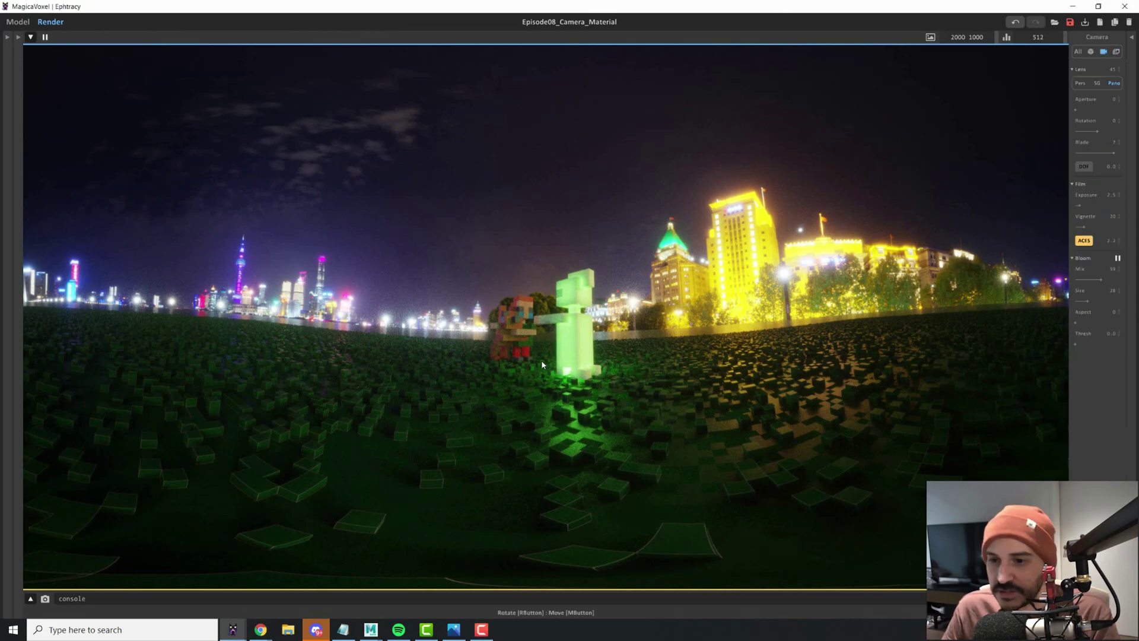
- Orbit and dolly the panorama camera until both characters sit centred against the skyline
right_drag(541, 364, 611, 347)
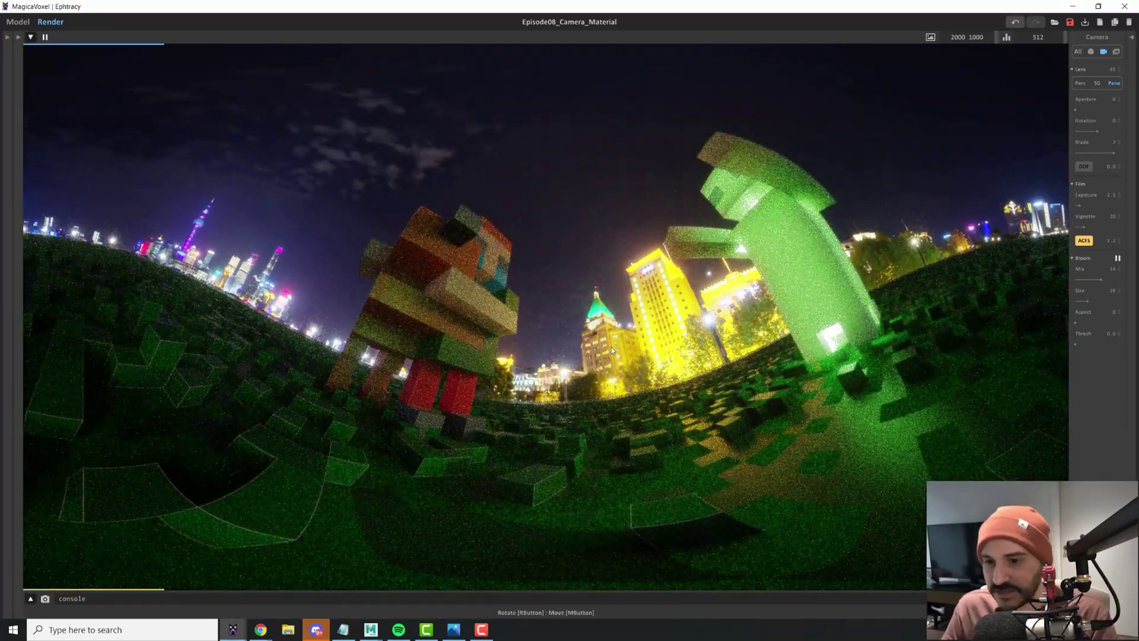
right_drag(622, 326, 620, 334)
scroll(449, 300, up, 5)
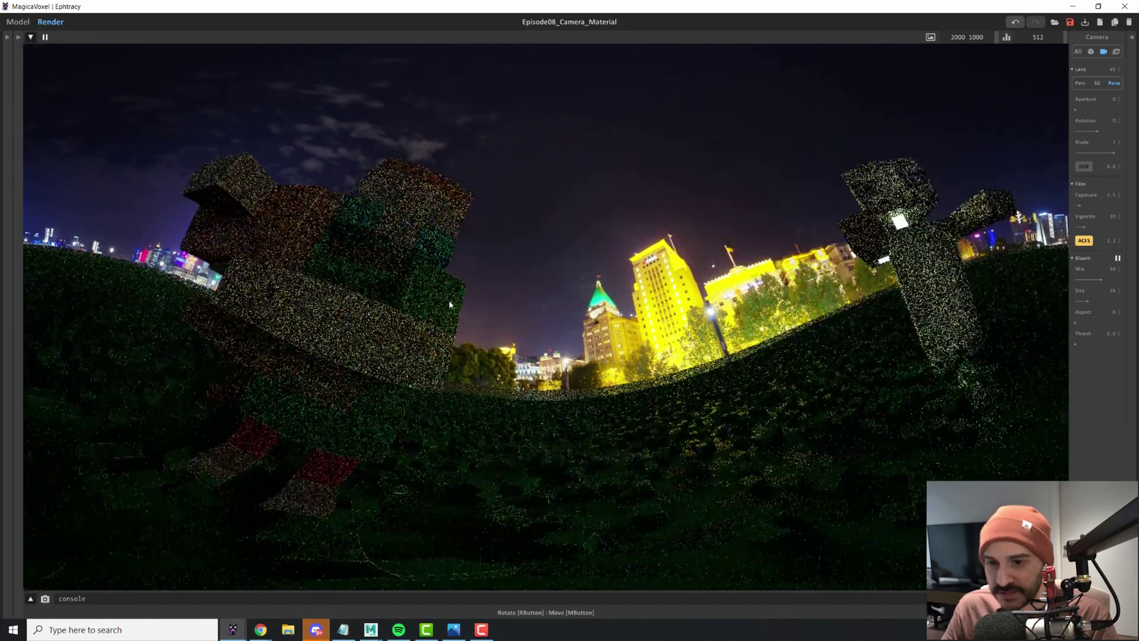
right_drag(450, 303, 466, 282)
scroll(469, 291, up, 2)
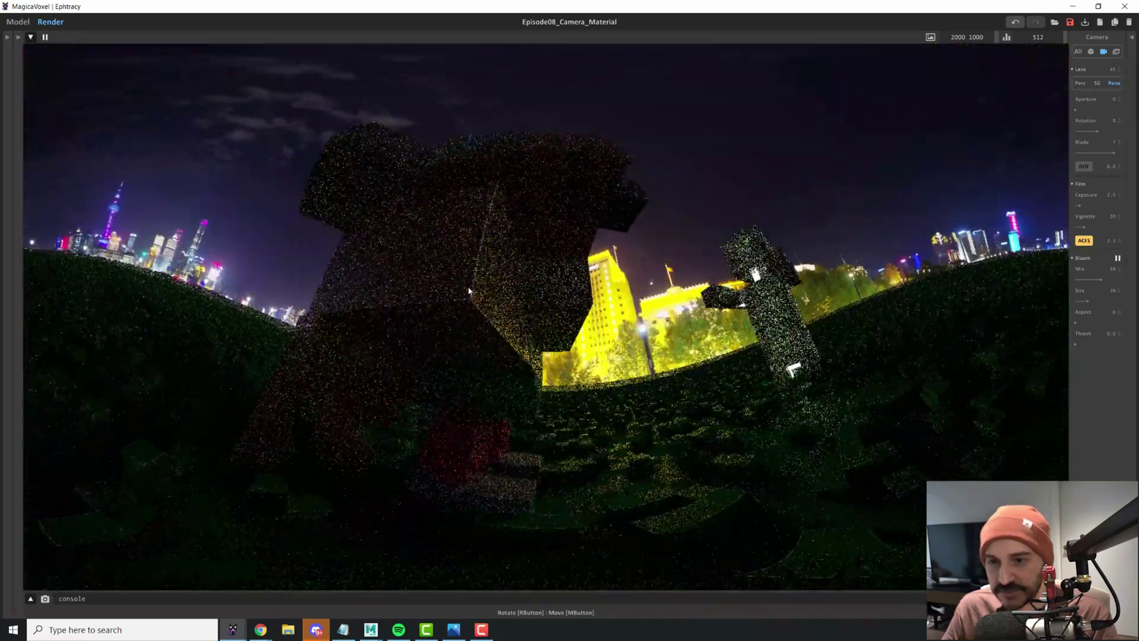
scroll(469, 290, down, 5)
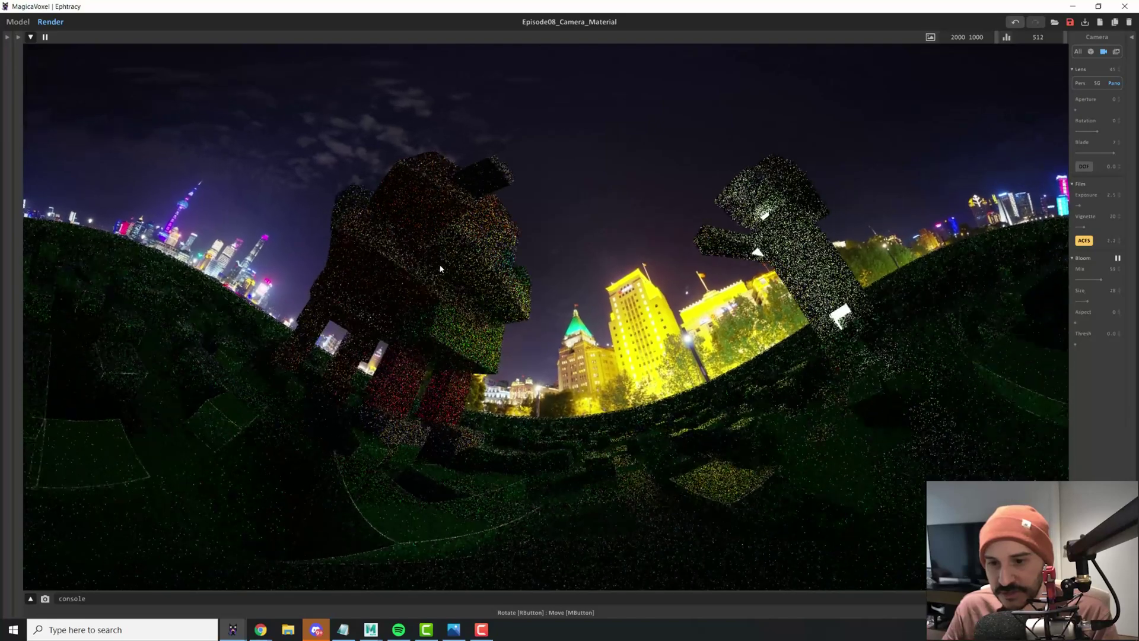
right_drag(440, 269, 437, 271)
mouse_move(559, 315)
right_down()
mouse_move(546, 318)
mouse_move(568, 319)
right_up()
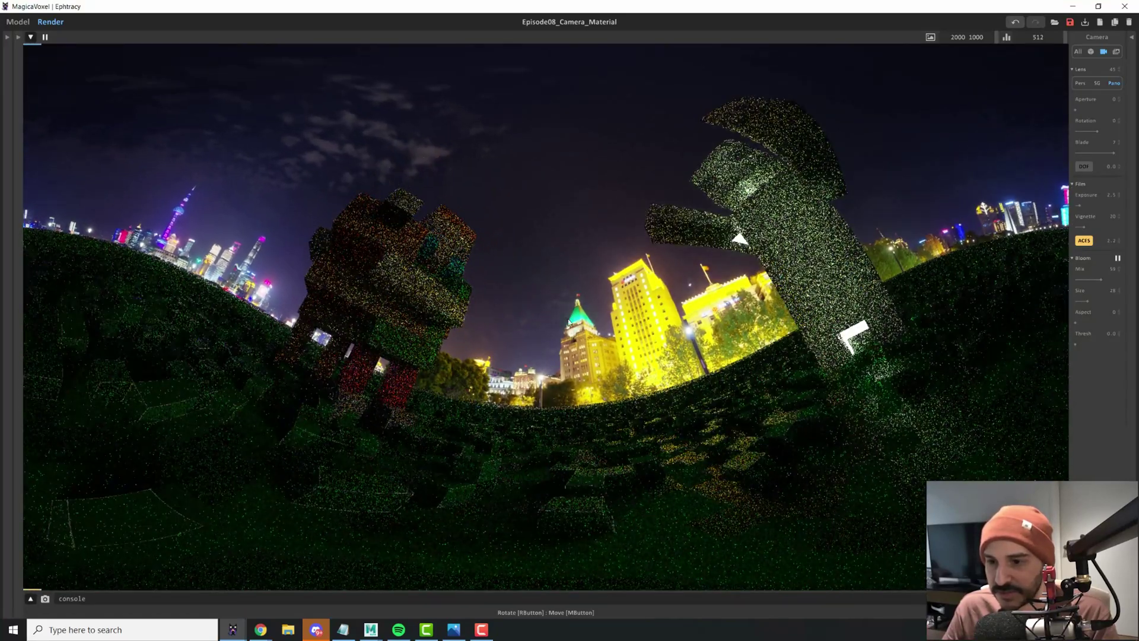
scroll(584, 308, down, 3)
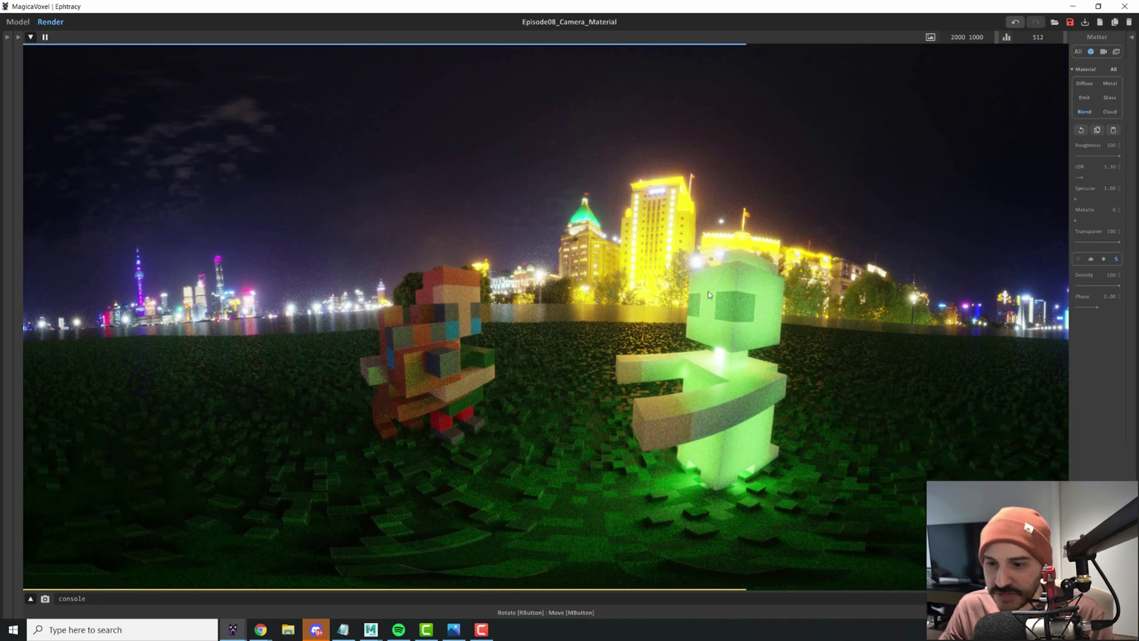
scroll(707, 291, down, 3)
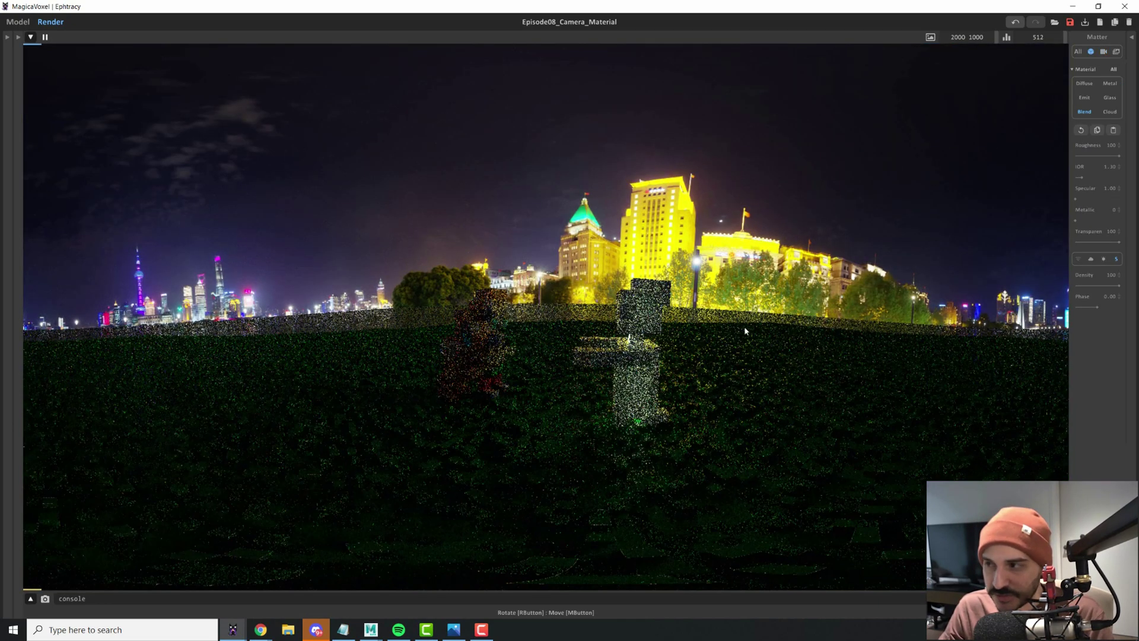
- Switch the lens to perspective and frame the characters in a close, ground-level view
click(1104, 51)
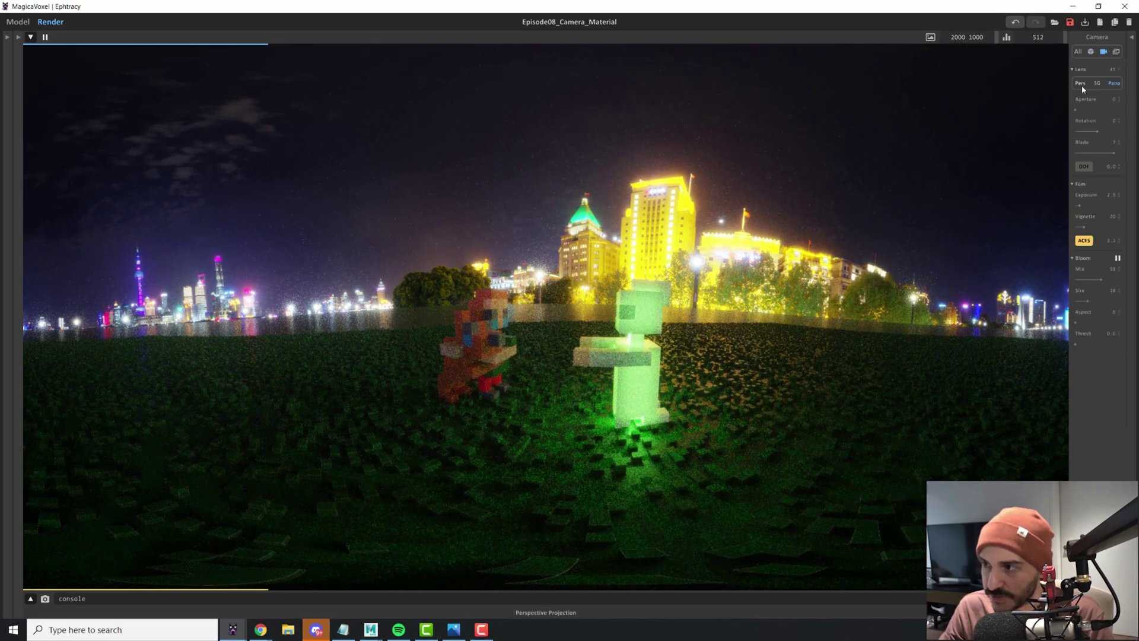
click(1080, 85)
scroll(593, 307, down, 2)
middle_drag(592, 307, 648, 253)
scroll(610, 259, up, 4)
right_drag(610, 259, 593, 217)
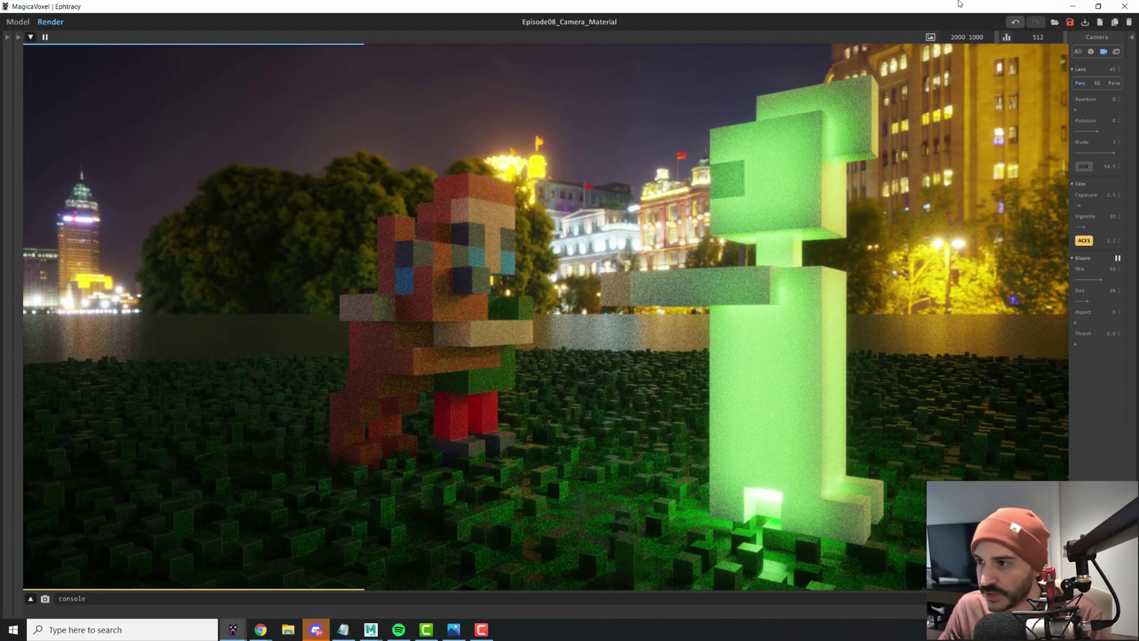
- Set aperture to 30 and bloom size to 39, and focus depth of field on the characters
click(1090, 111)
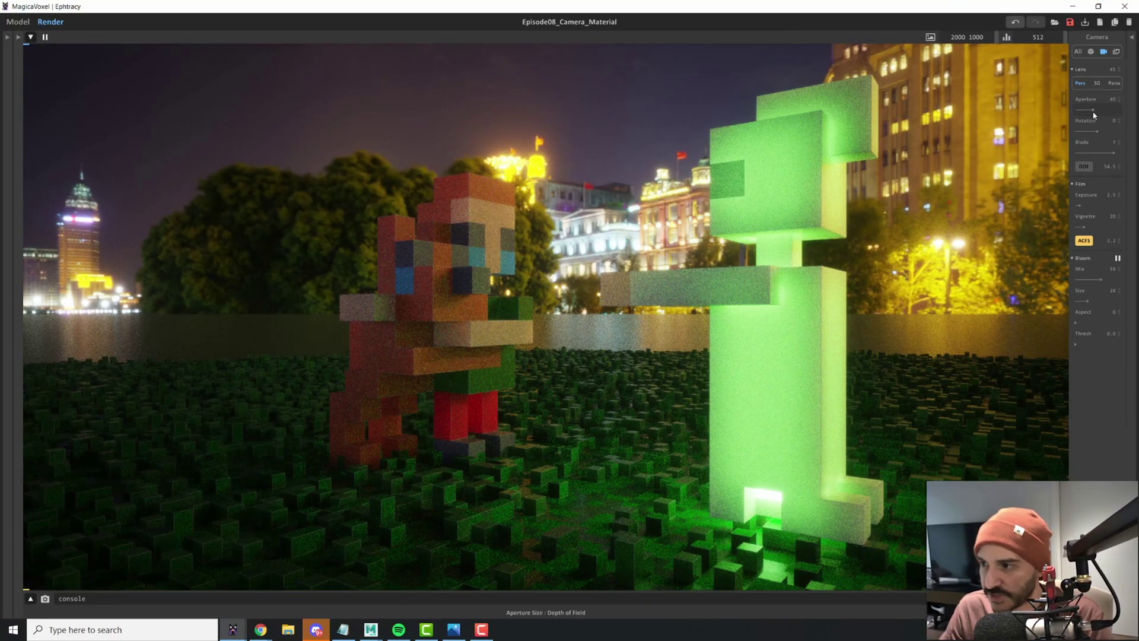
drag(1090, 112, 1088, 110)
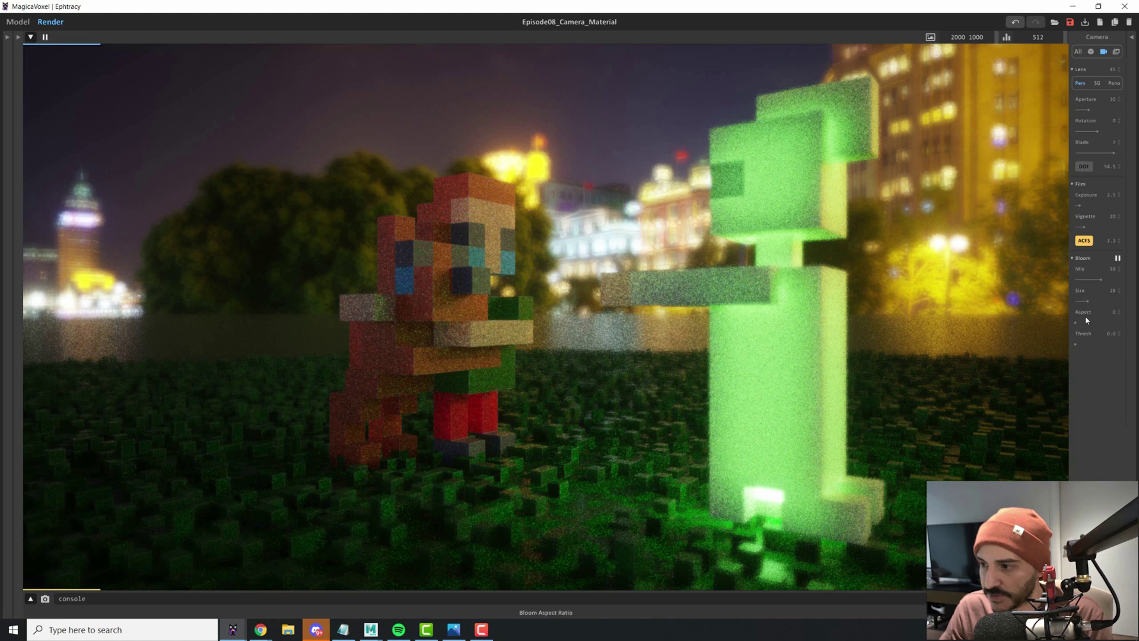
click(1093, 301)
click(471, 220)
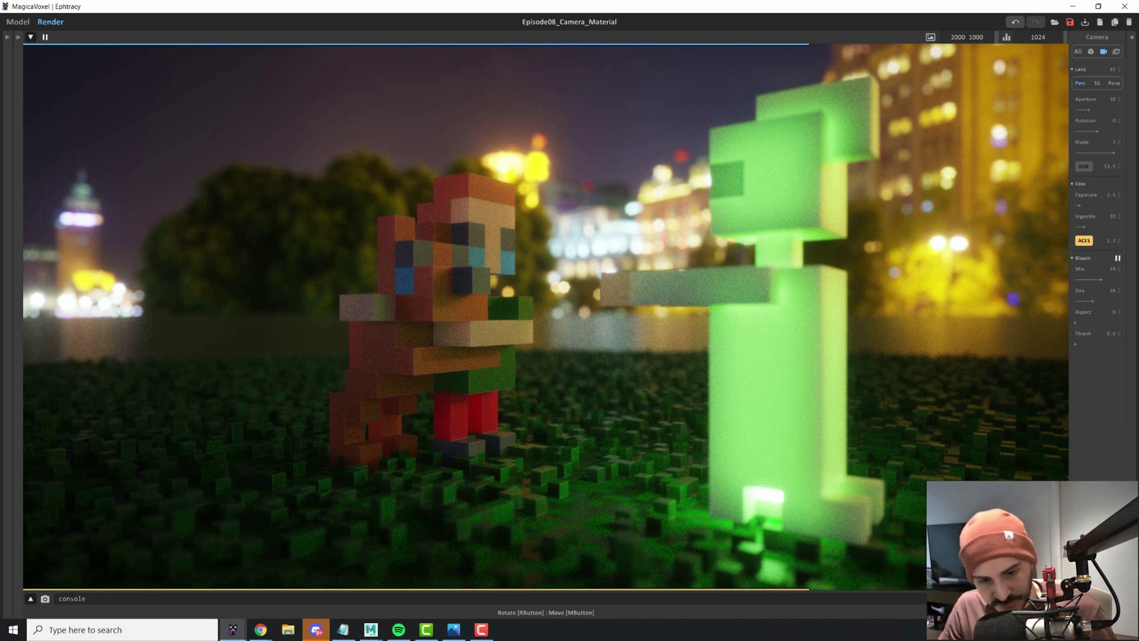
- Save the current render as test_render
click(46, 599)
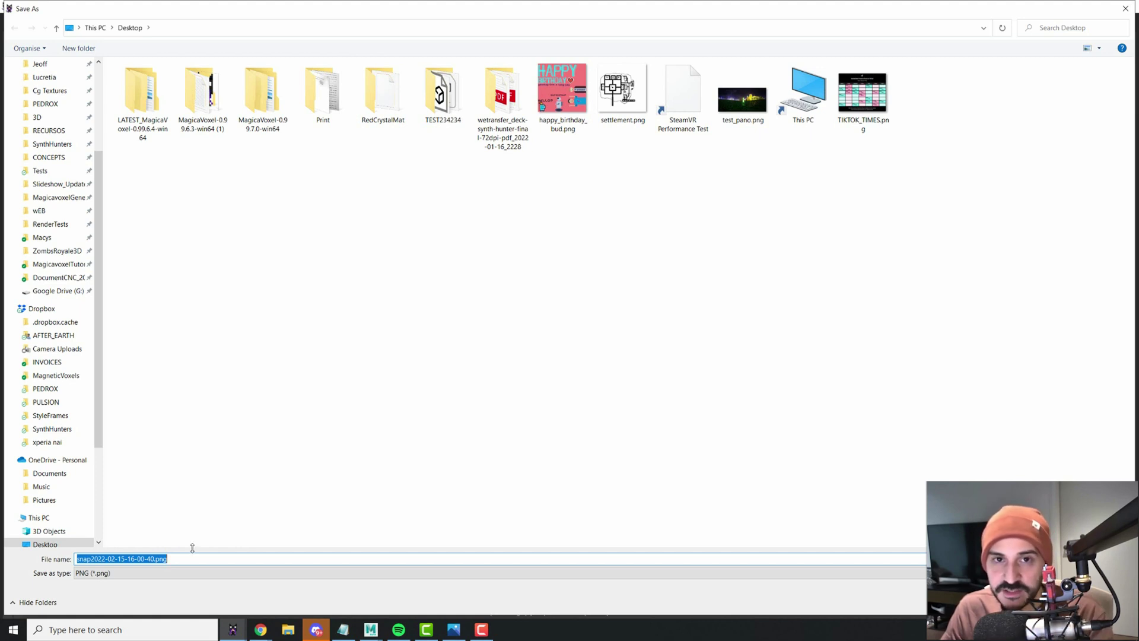
text(test_render)
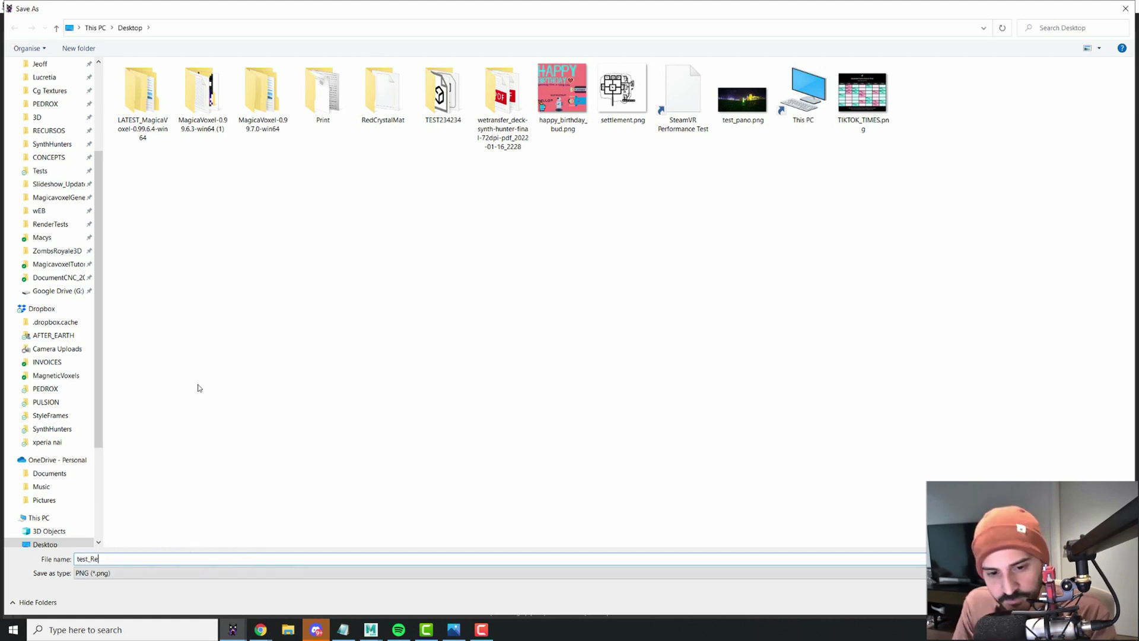
key(Return)
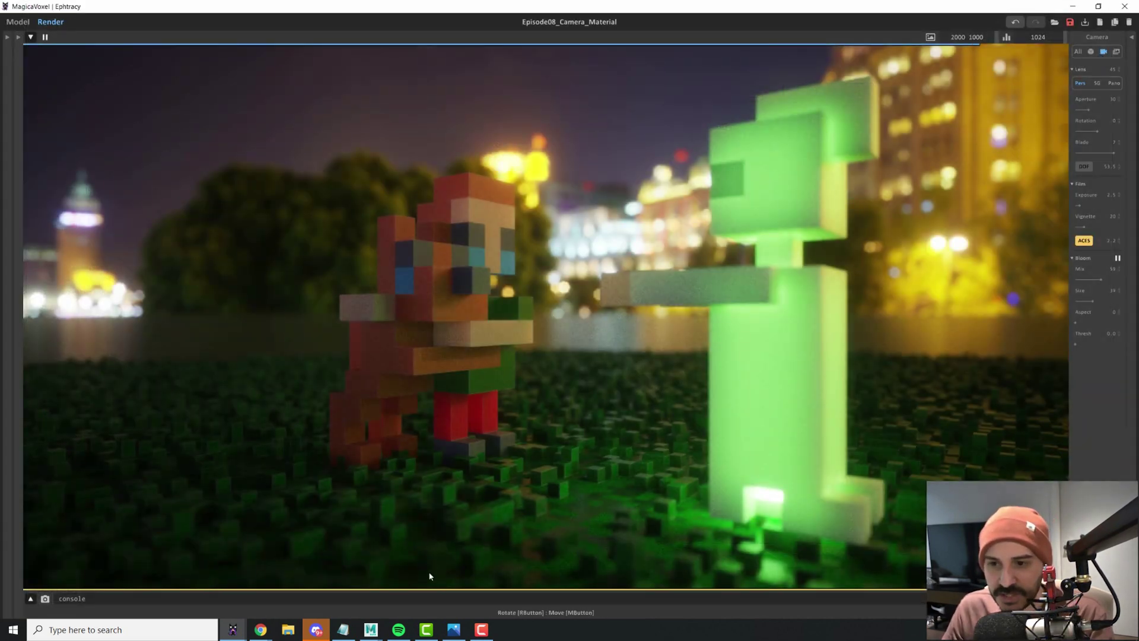
- Open the saved test_Render.png from the Desktop in Photos, then return to MagicaVoxel
key(super+d)
drag(29, 131, 360, 207)
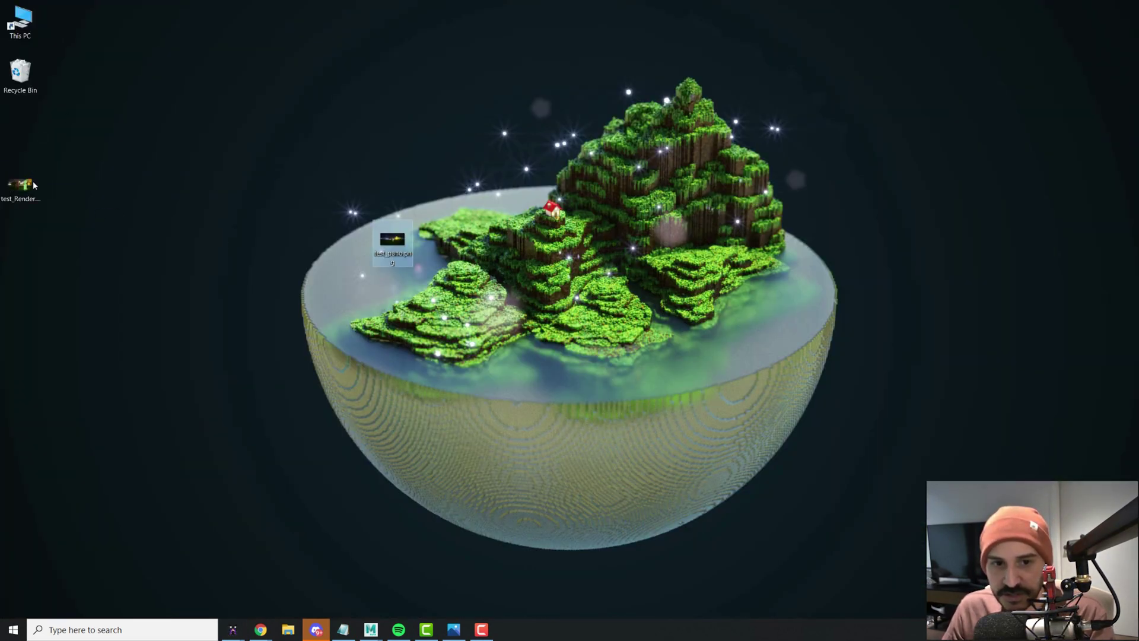
double_click(34, 183)
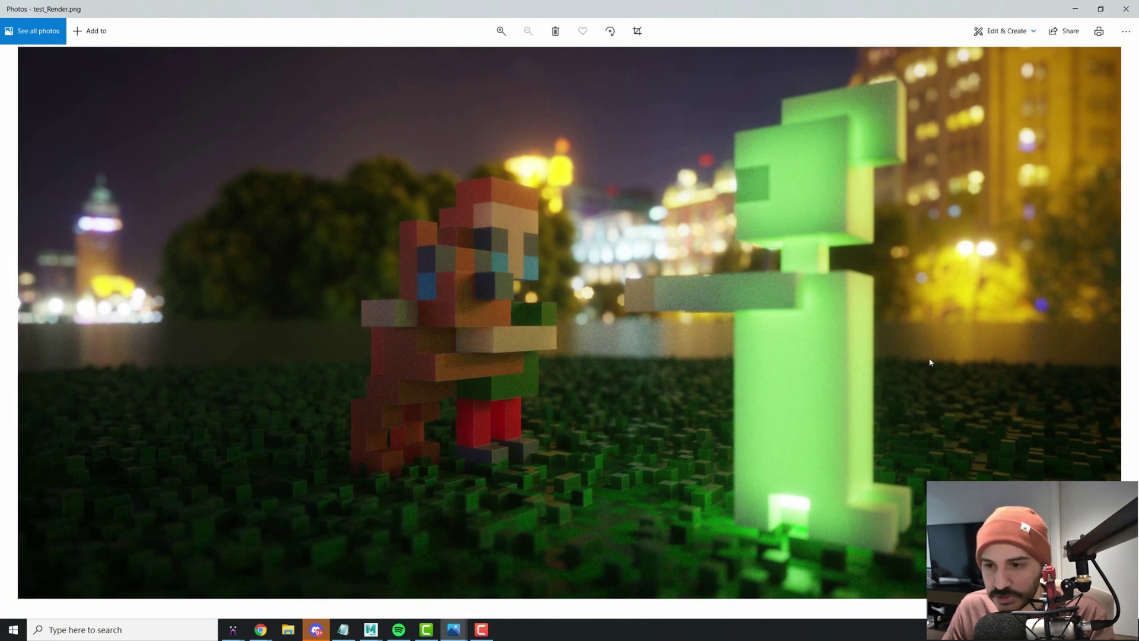
key(alt+Tab)
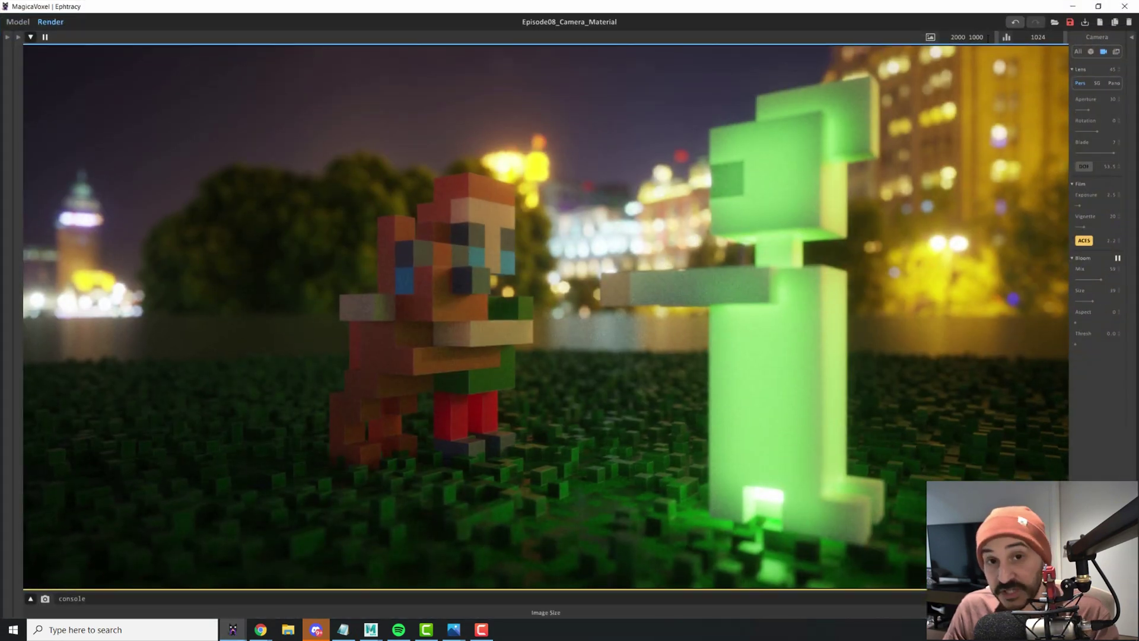
- Make the preview 2048×2048, dolly out, and refocus depth of field on the red character
click(967, 37)
text(2)
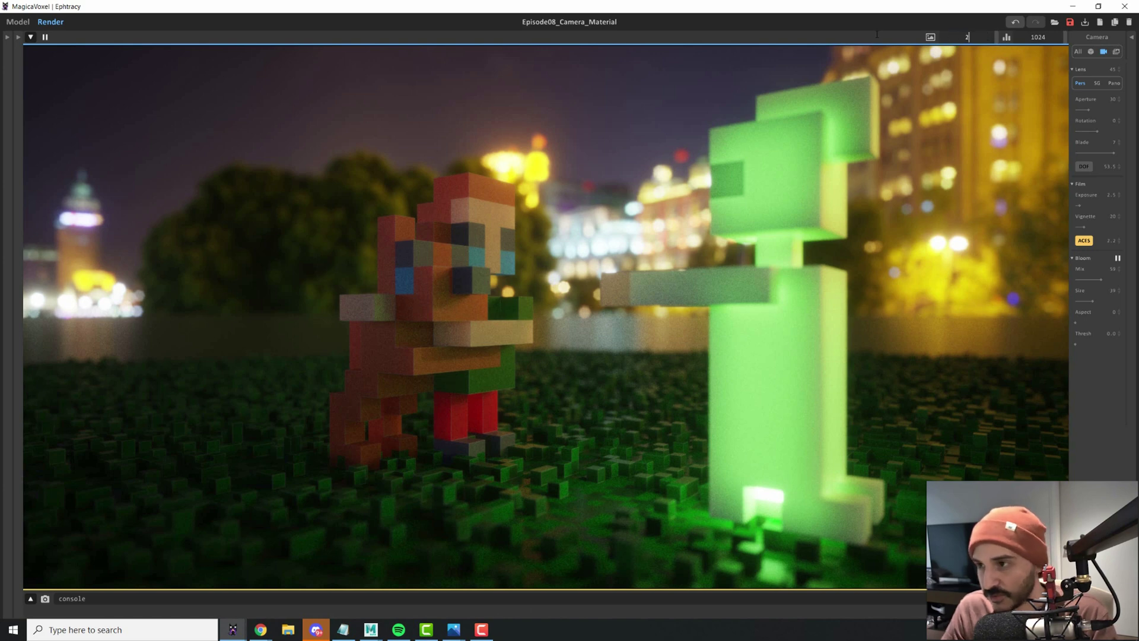
text(448 2048)
key(Return)
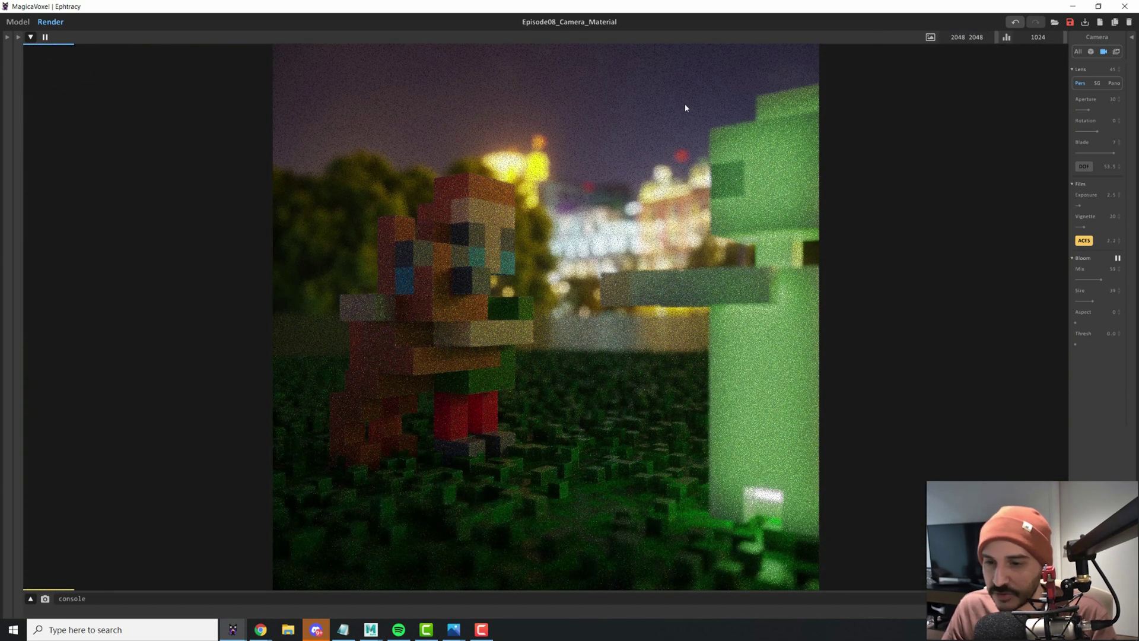
scroll(663, 137, down, 3)
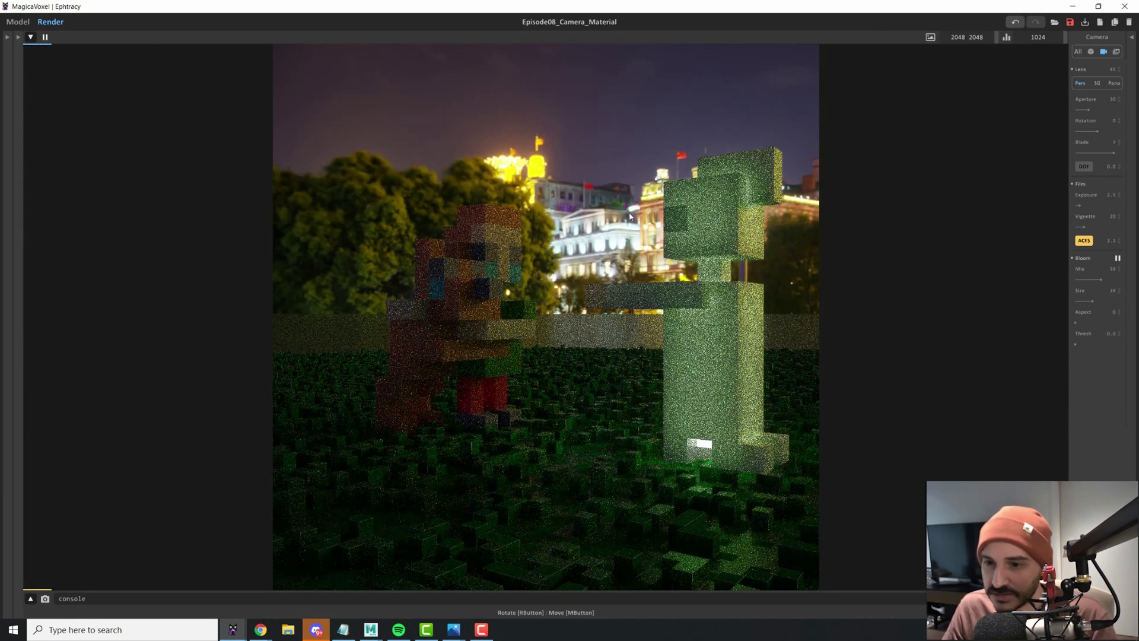
click(488, 285)
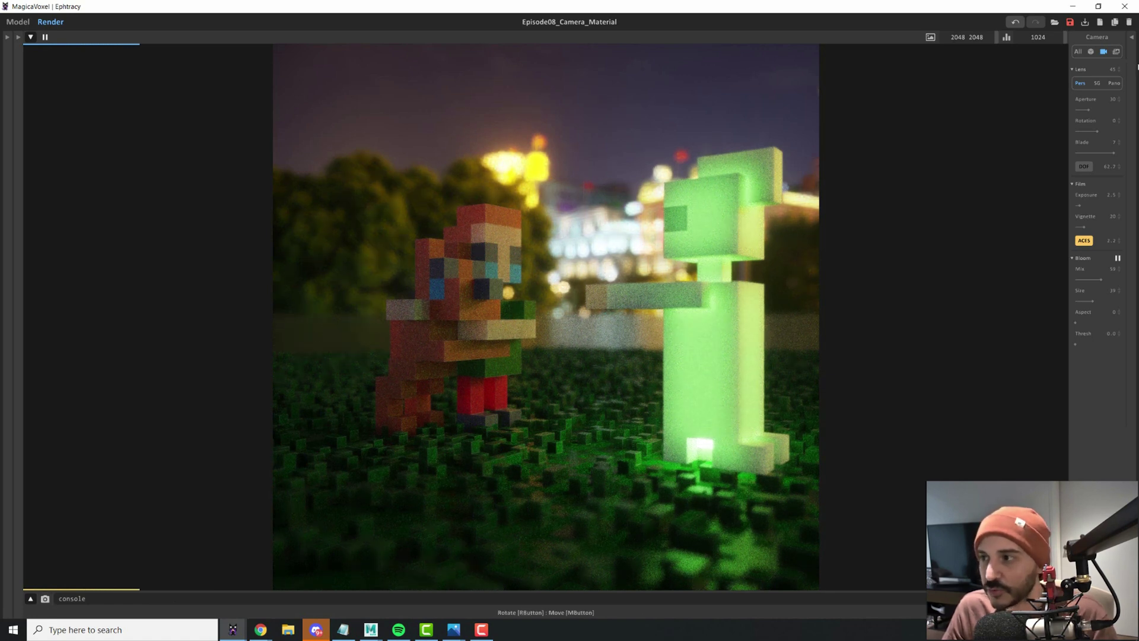
- Enter output width 3000 and height 300 in the Image settings
click(1116, 52)
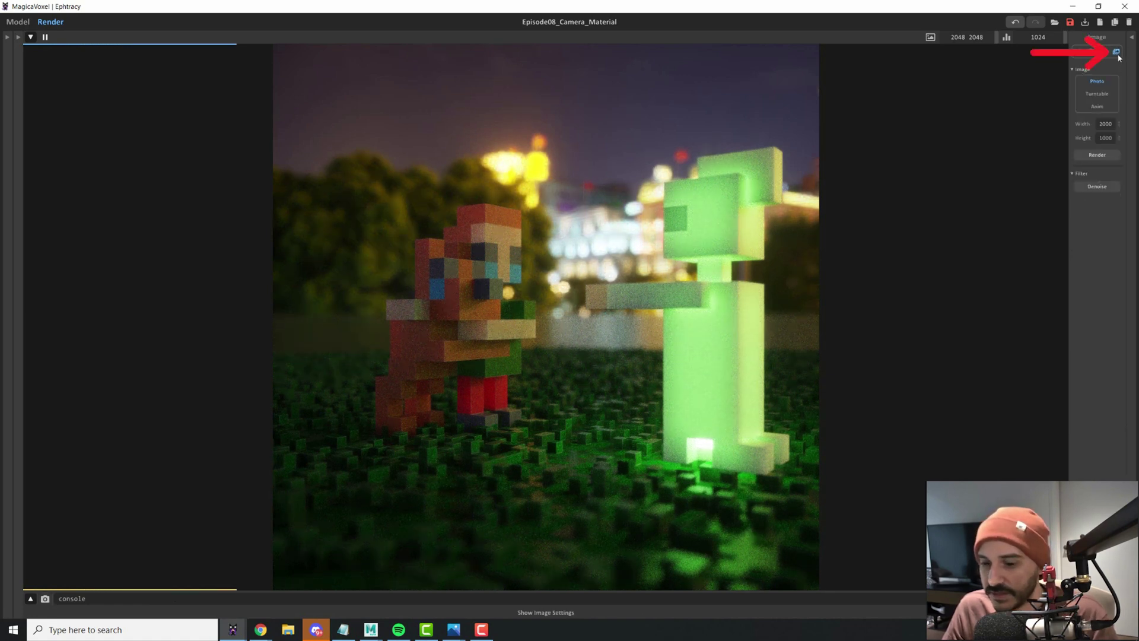
click(1105, 123)
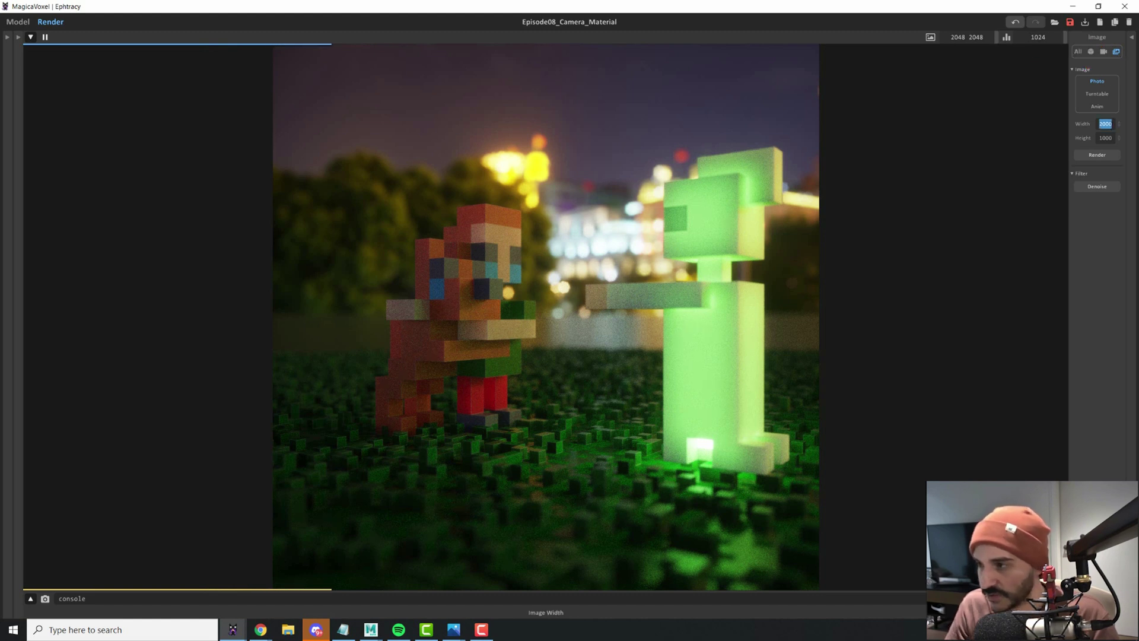
text(3000)
key(Return)
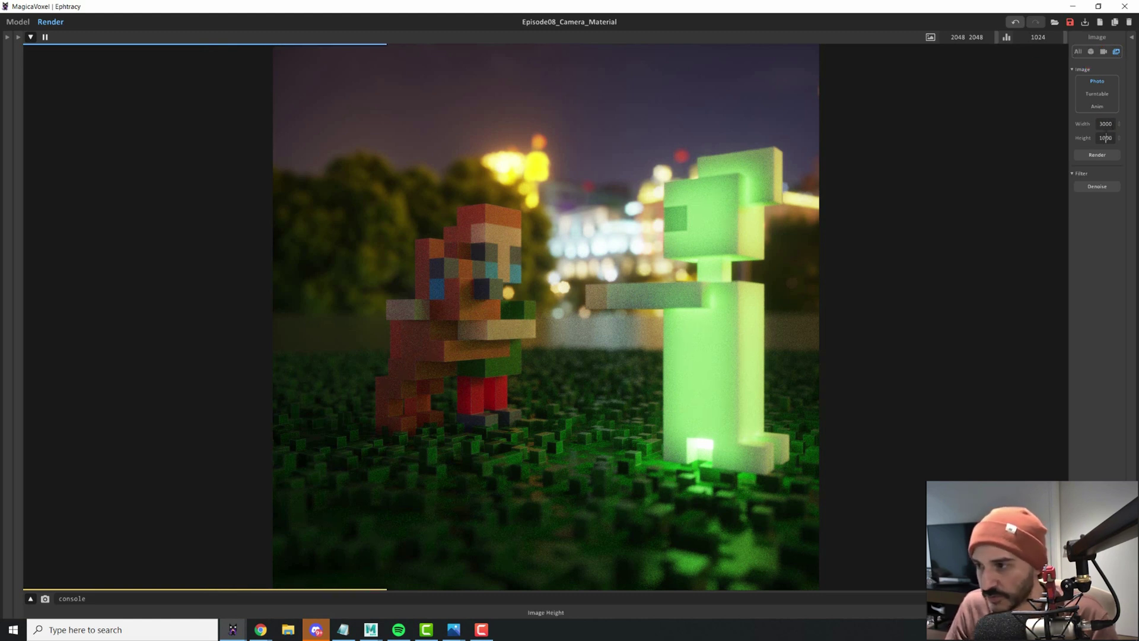
click(1105, 137)
text(300)
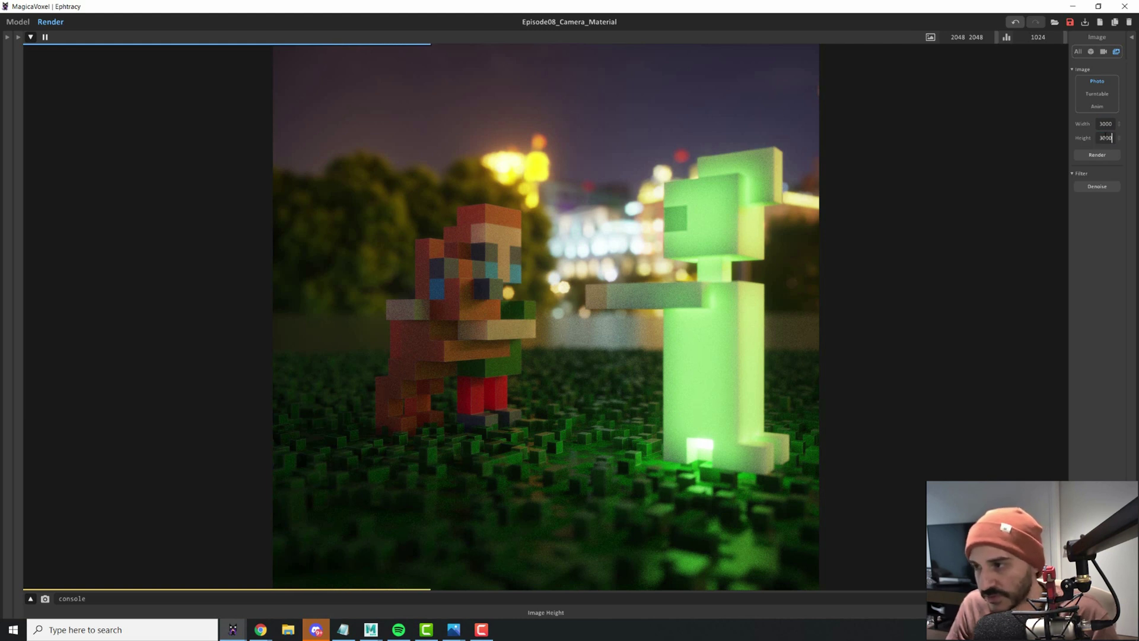
key(Return)
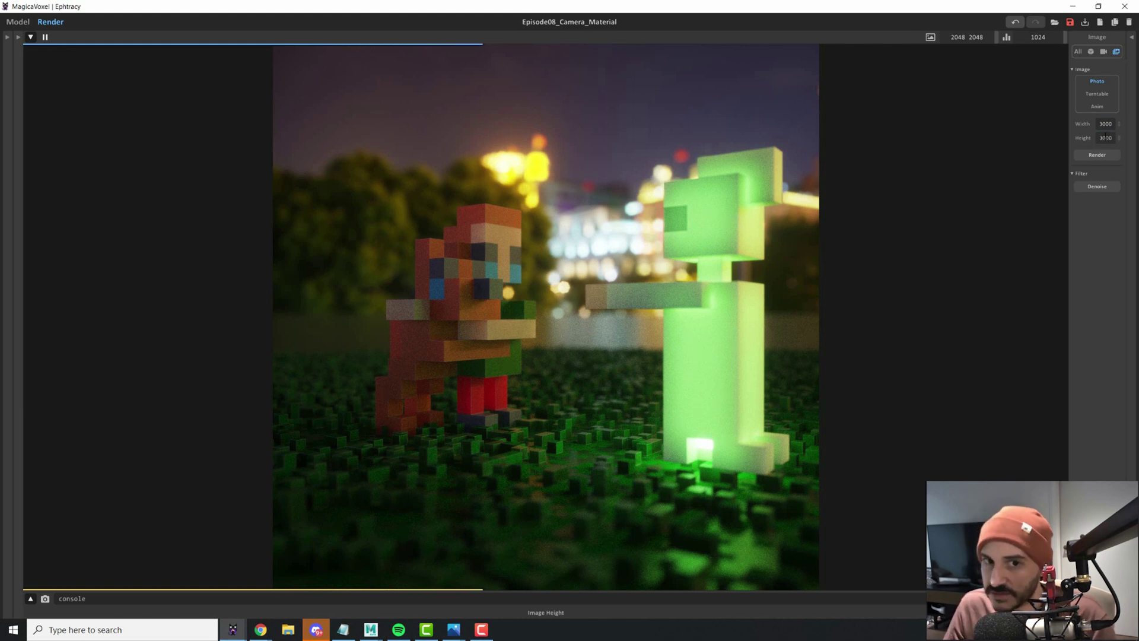
- Correct the output size to 1000×1000 and start the render to bring up Save As
click(1106, 124)
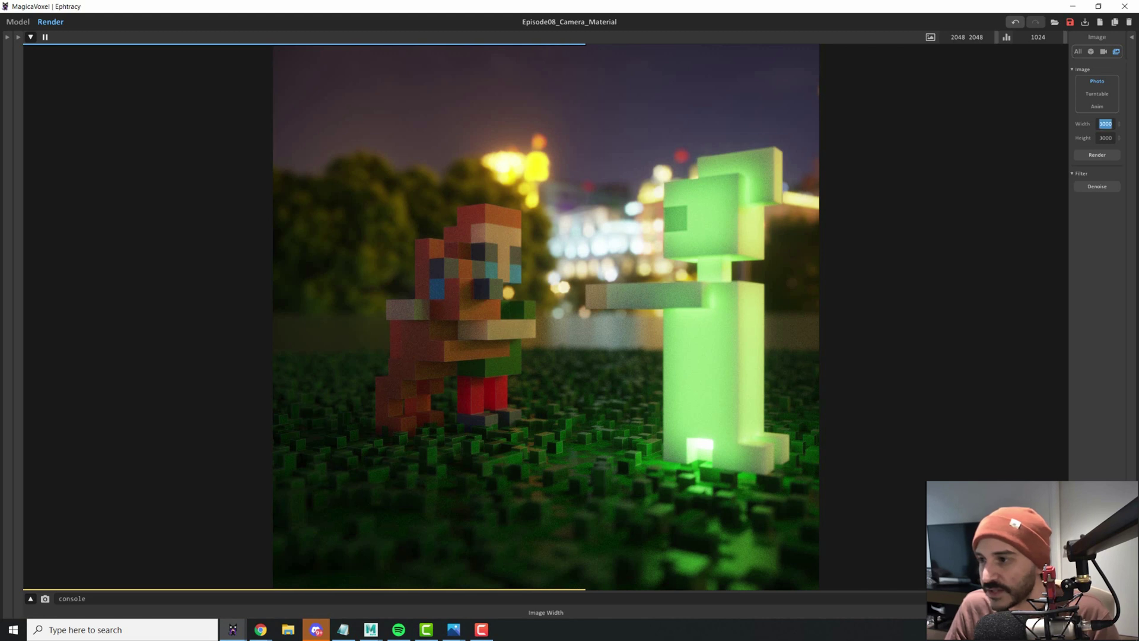
text(100)
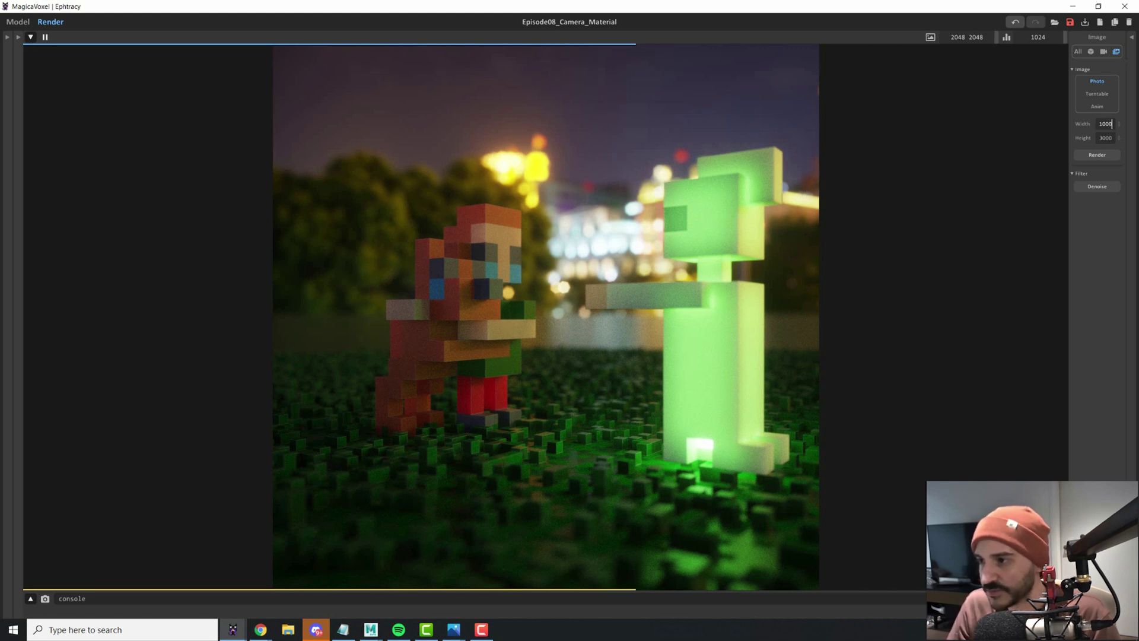
text(0)
click(1106, 138)
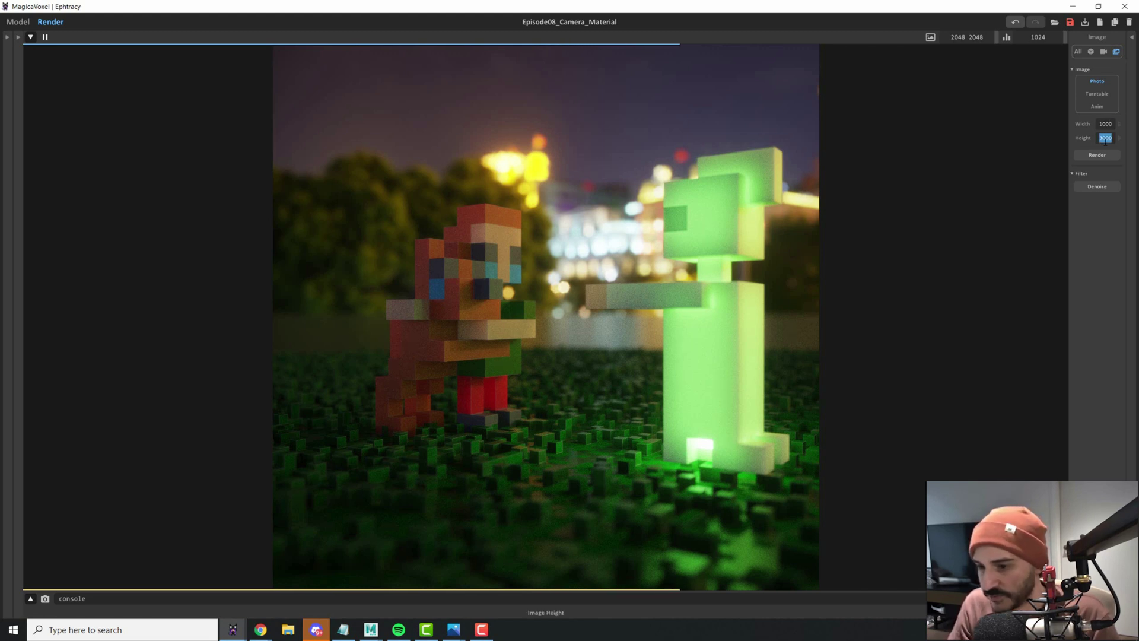
text(1000)
key(Return)
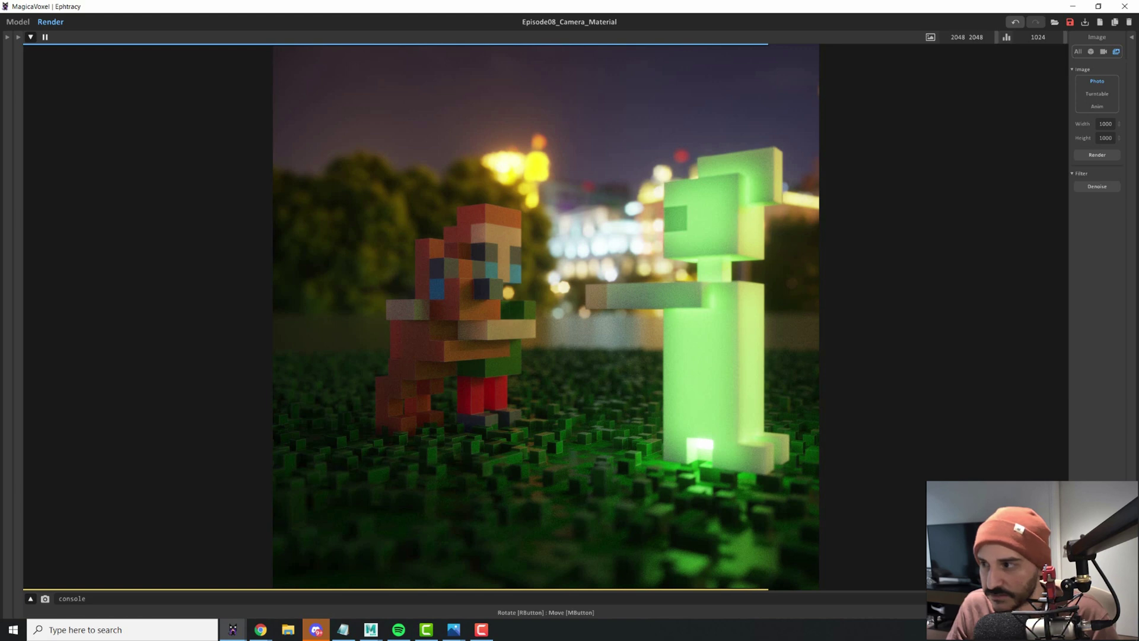
click(1097, 155)
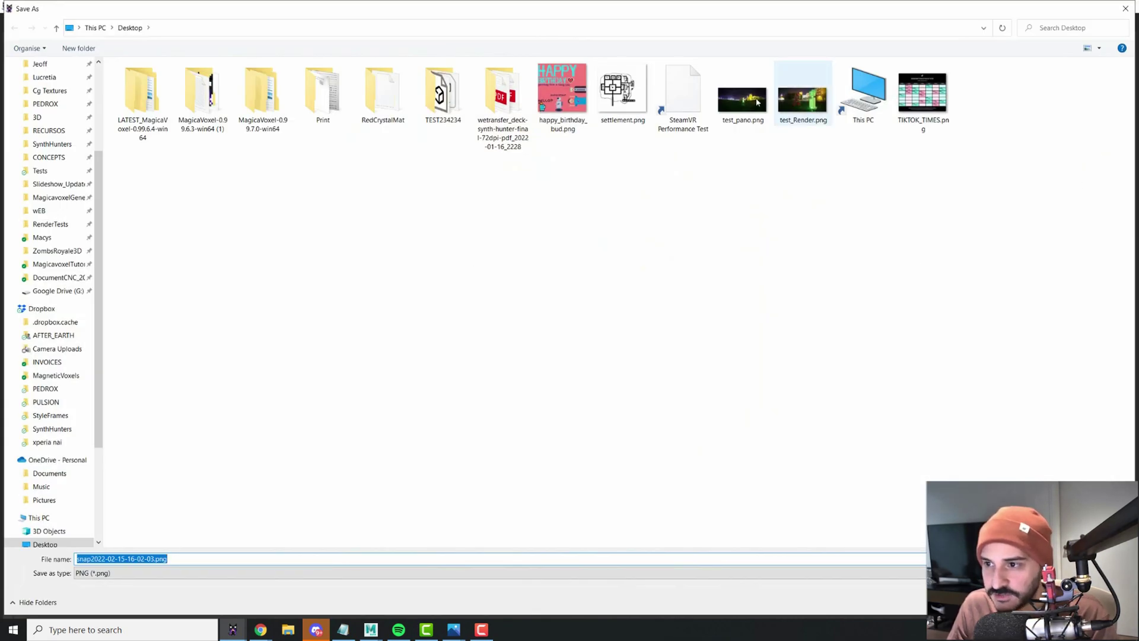
- Save the render to the Desktop as test_Render02.png
click(803, 100)
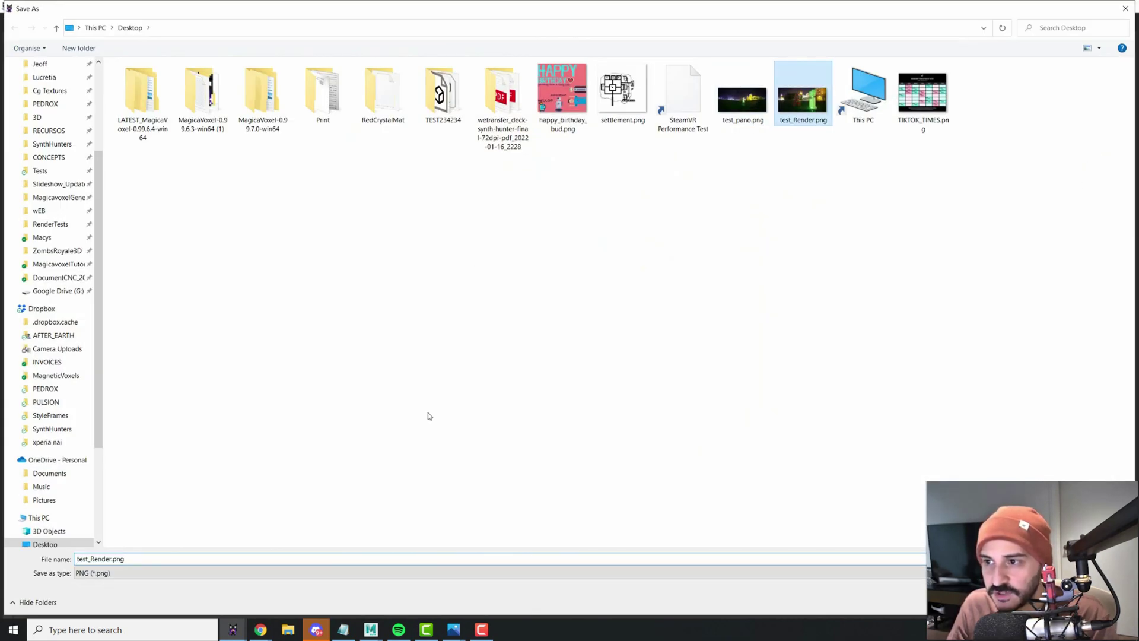
click(112, 558)
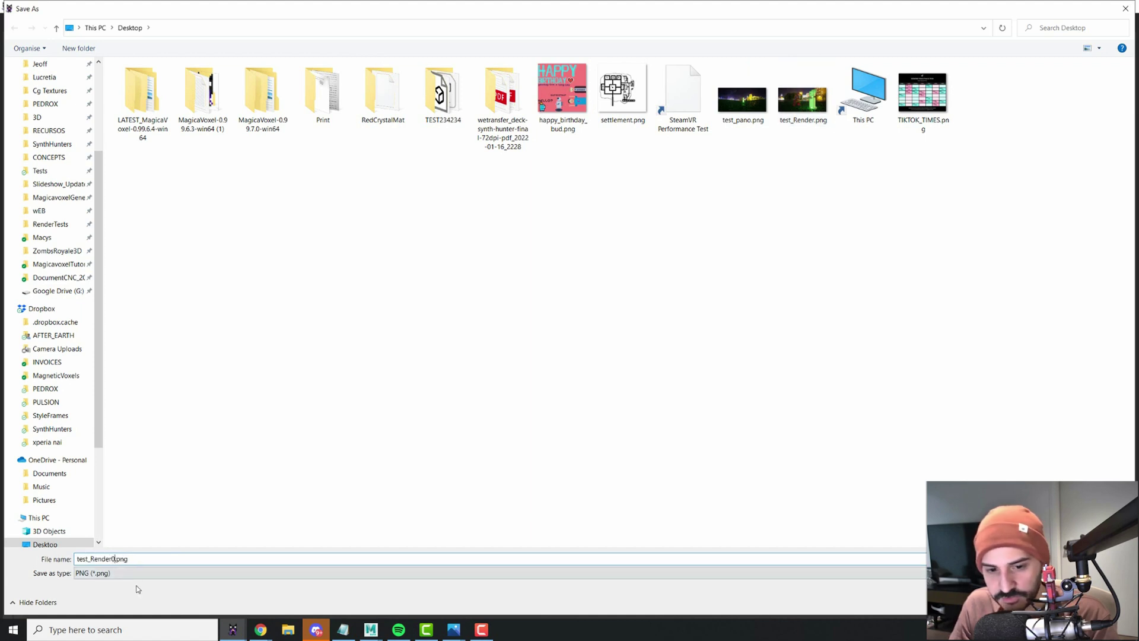
key(Return)
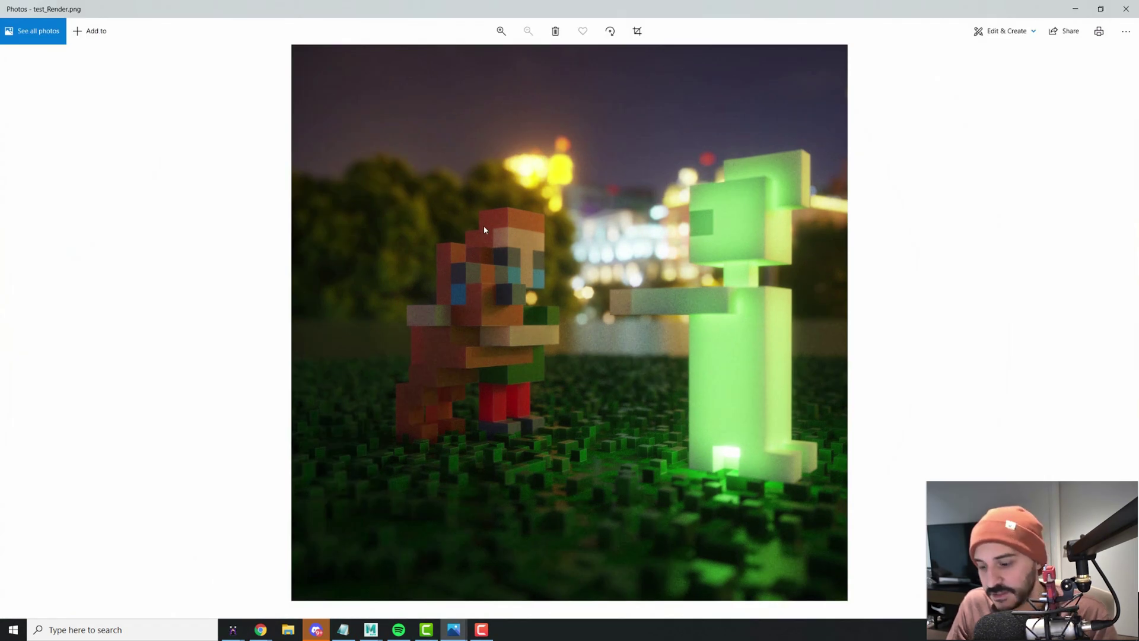
- Flip between test_Render.png and test_Render02.png to compare the green figure's glow
key(Left)
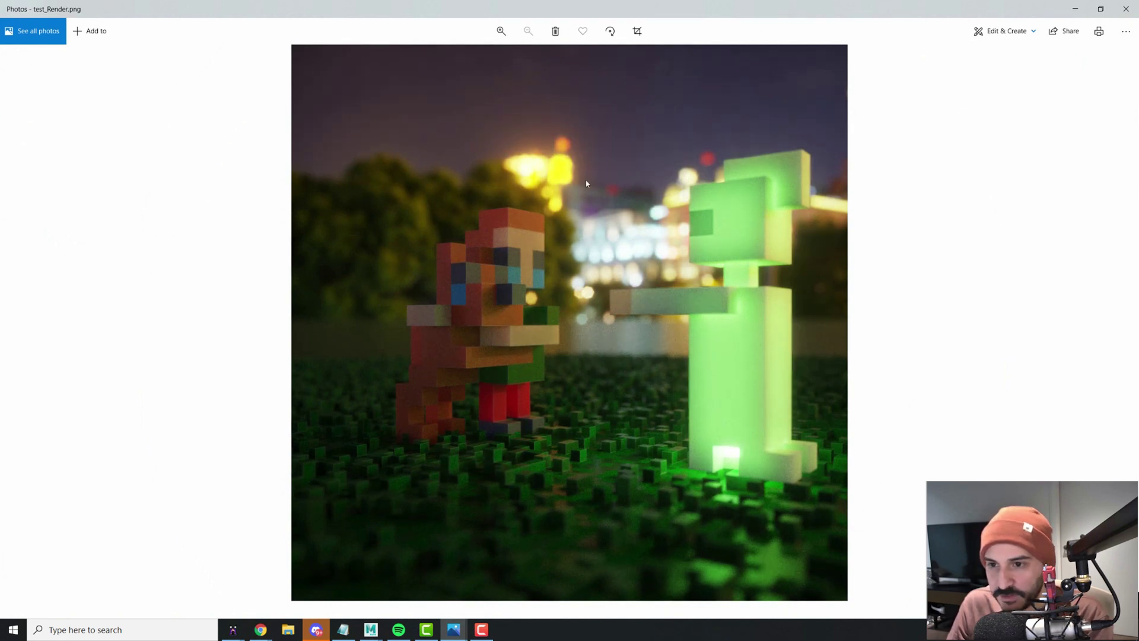
key(Right)
key(Left)
key(Right)
key(Left)
key(Right)
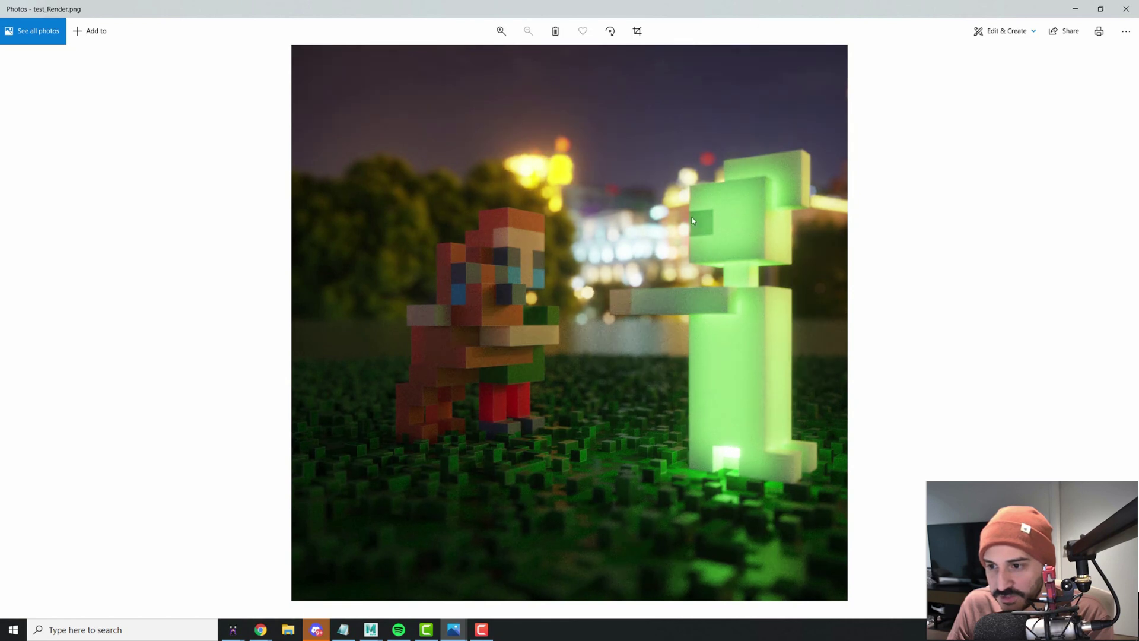
key(Left)
key(Right)
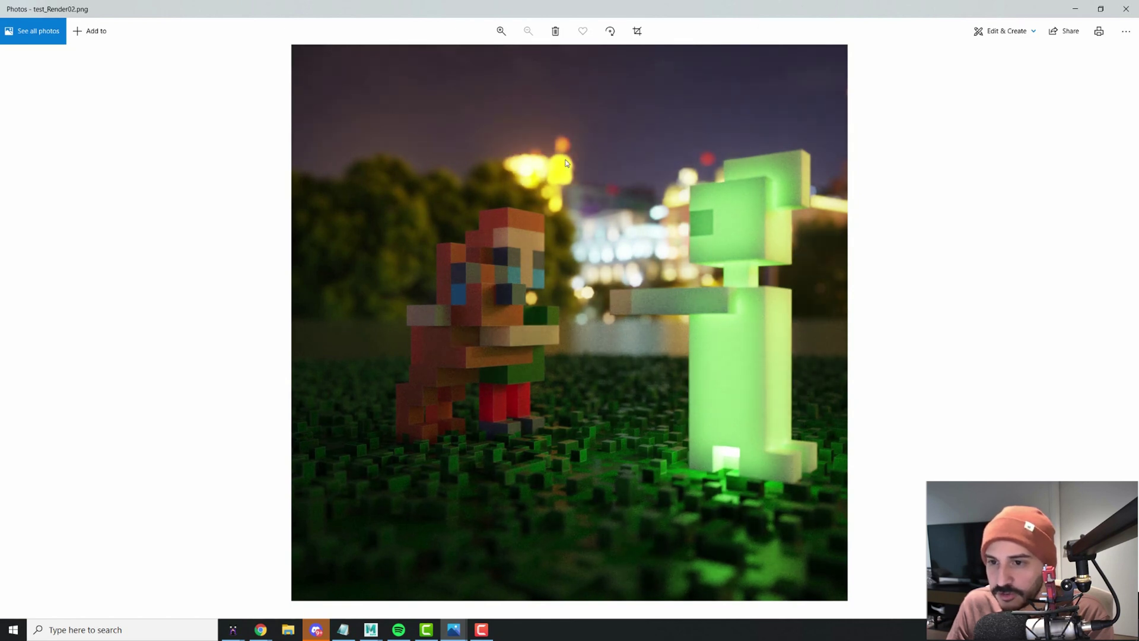
key(Left)
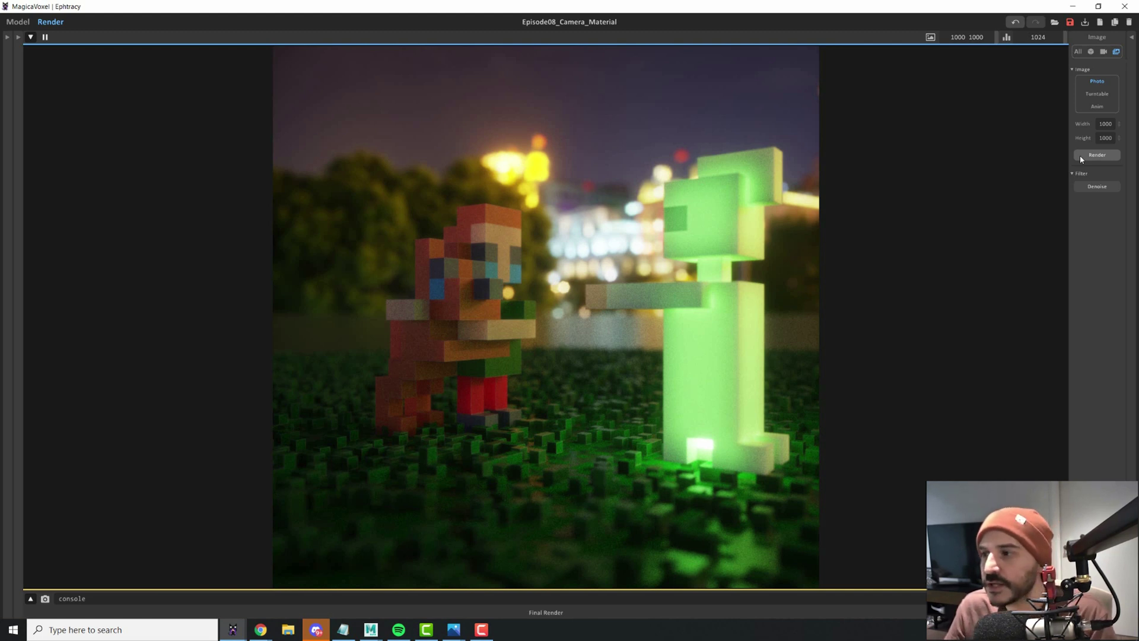
- Set the output image width to 3000 and height to 2000
click(1106, 124)
click(1106, 137)
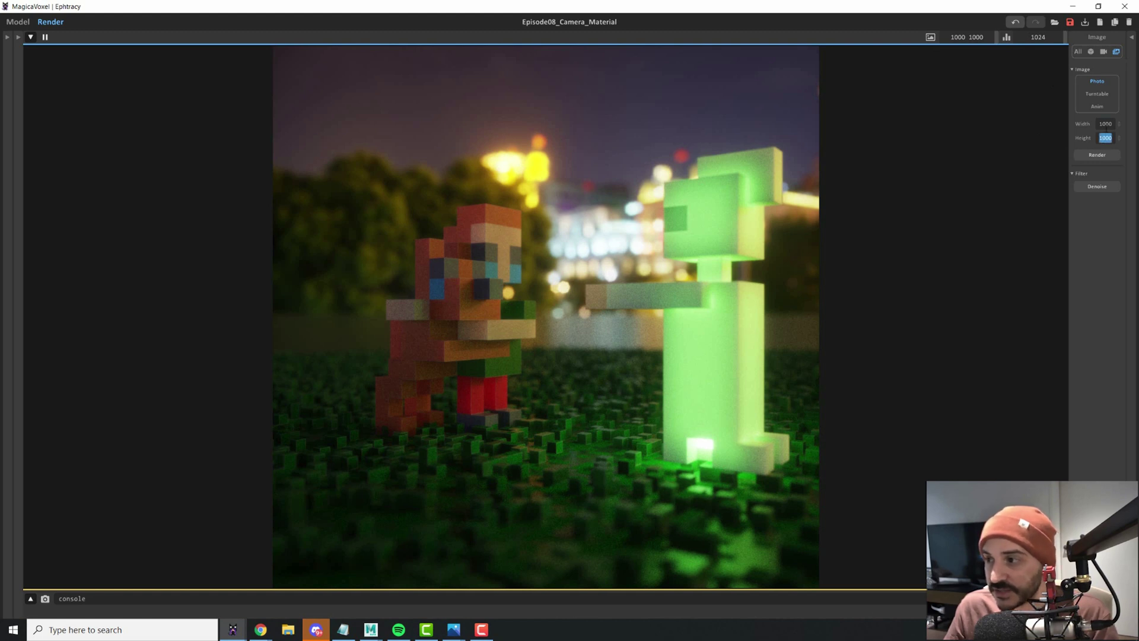
click(1106, 124)
click(1105, 138)
click(1106, 124)
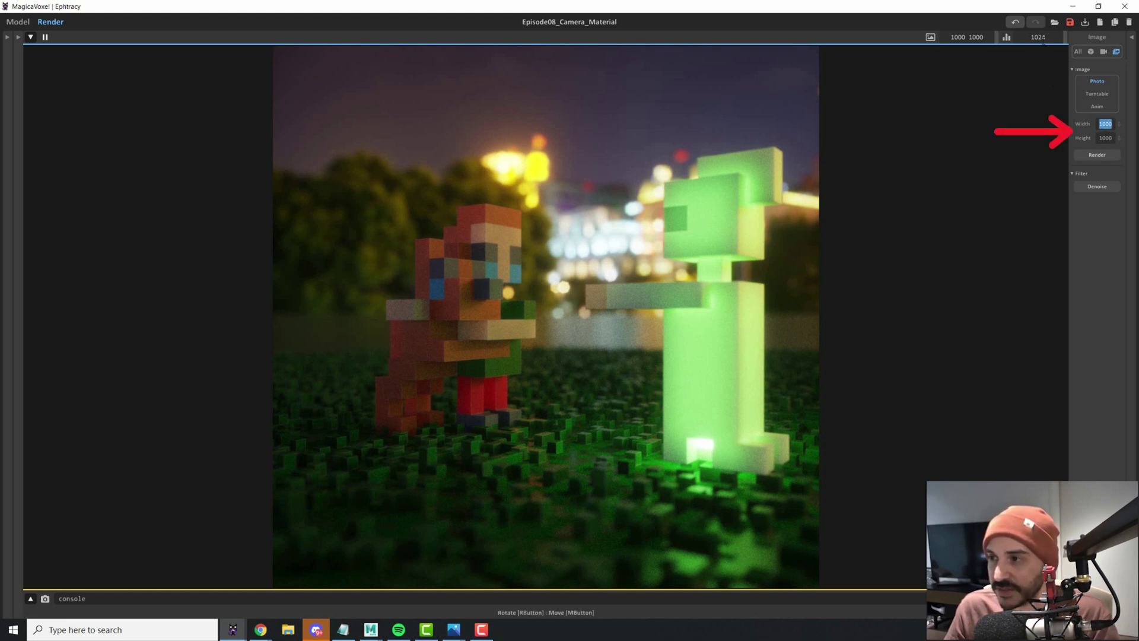
click(1044, 38)
drag(1045, 37, 1020, 39)
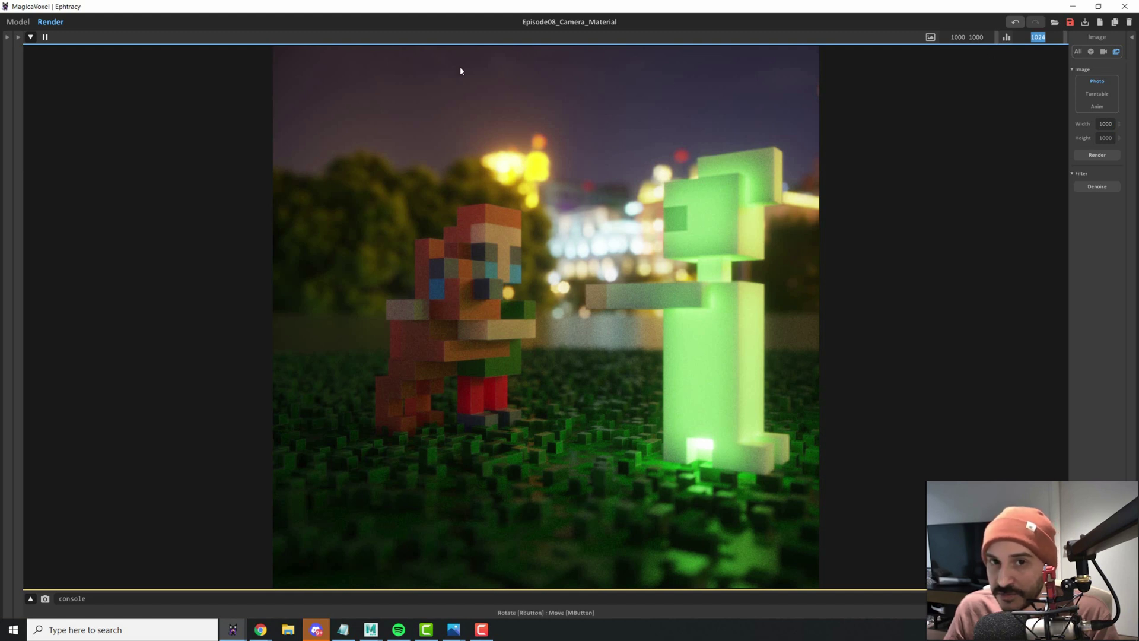
click(1048, 37)
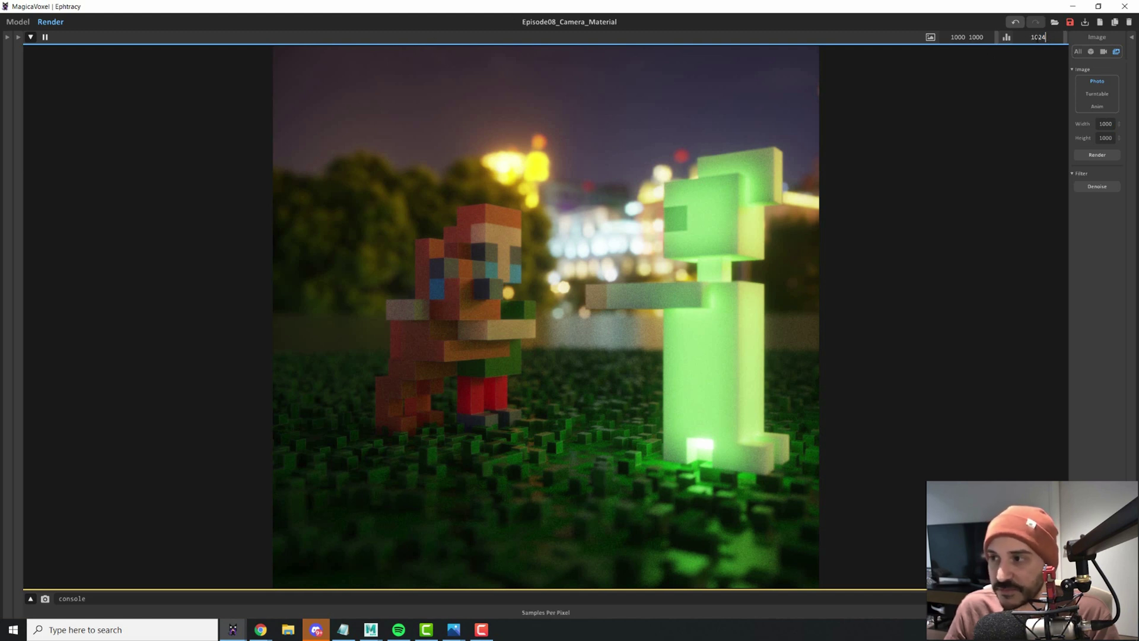
click(1105, 124)
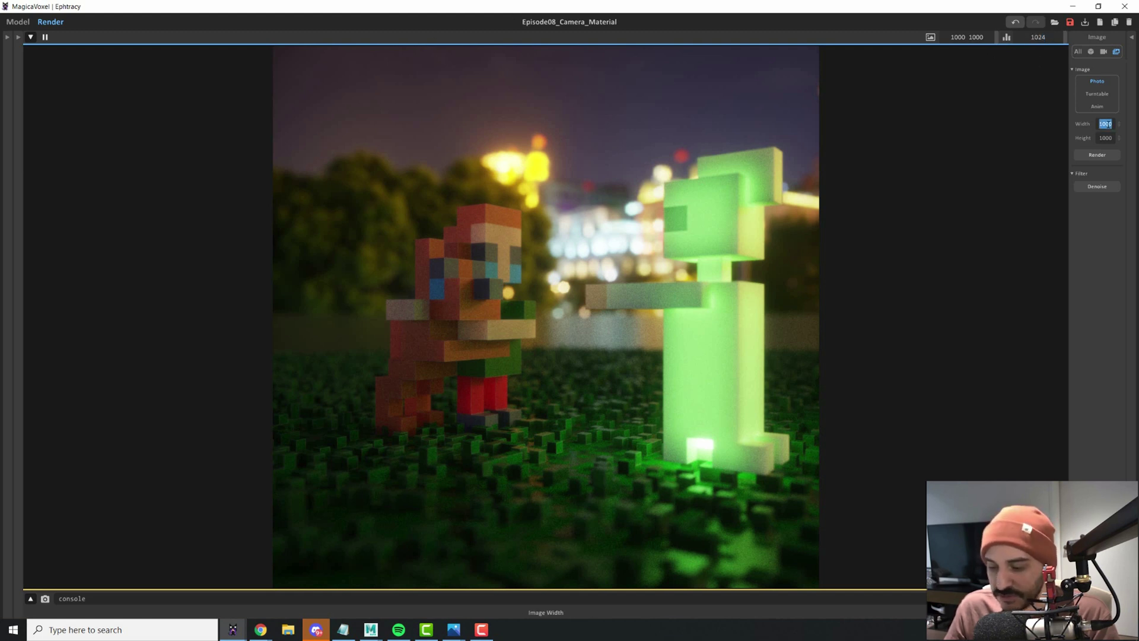
text(3000)
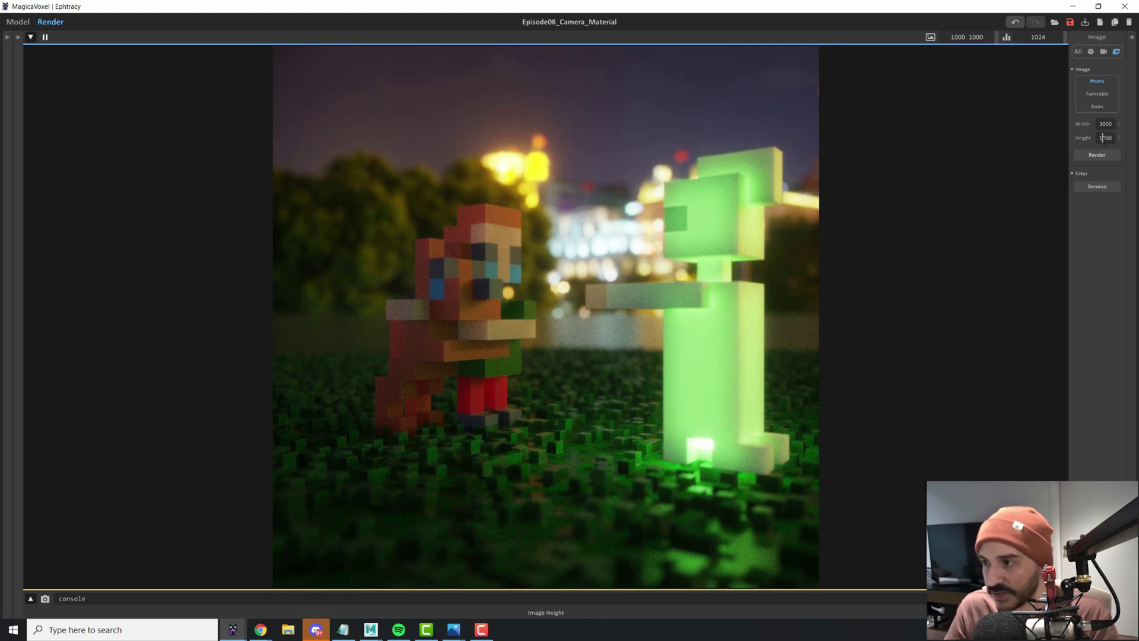
click(1103, 139)
text(2000)
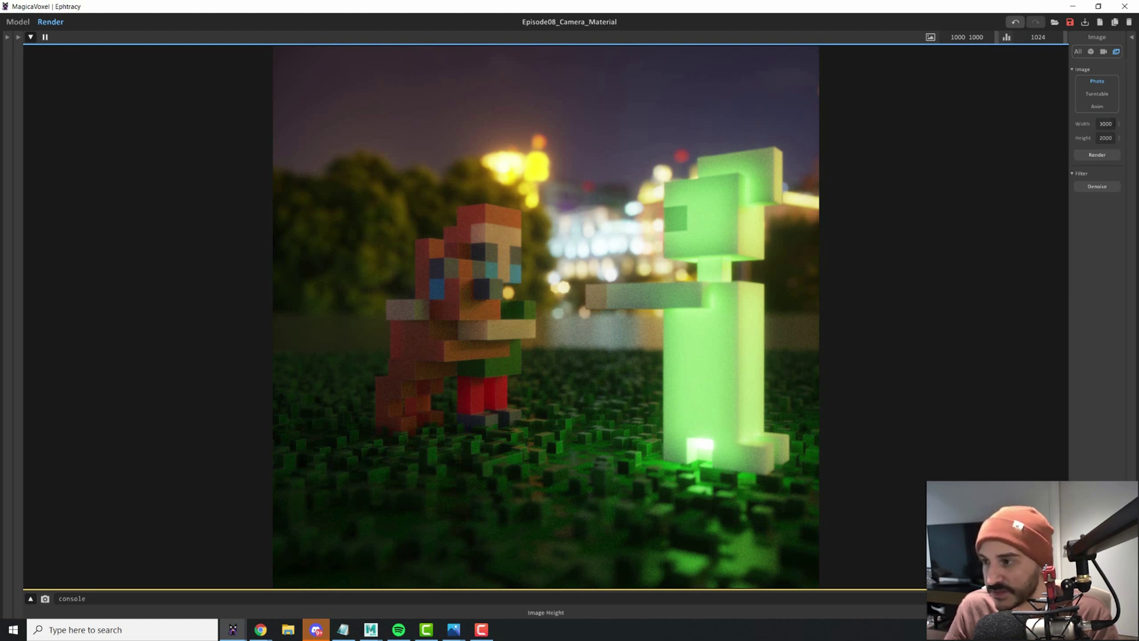
- Raise samples per pixel from 1024 to 10000, then collapse the image settings panel
click(1038, 36)
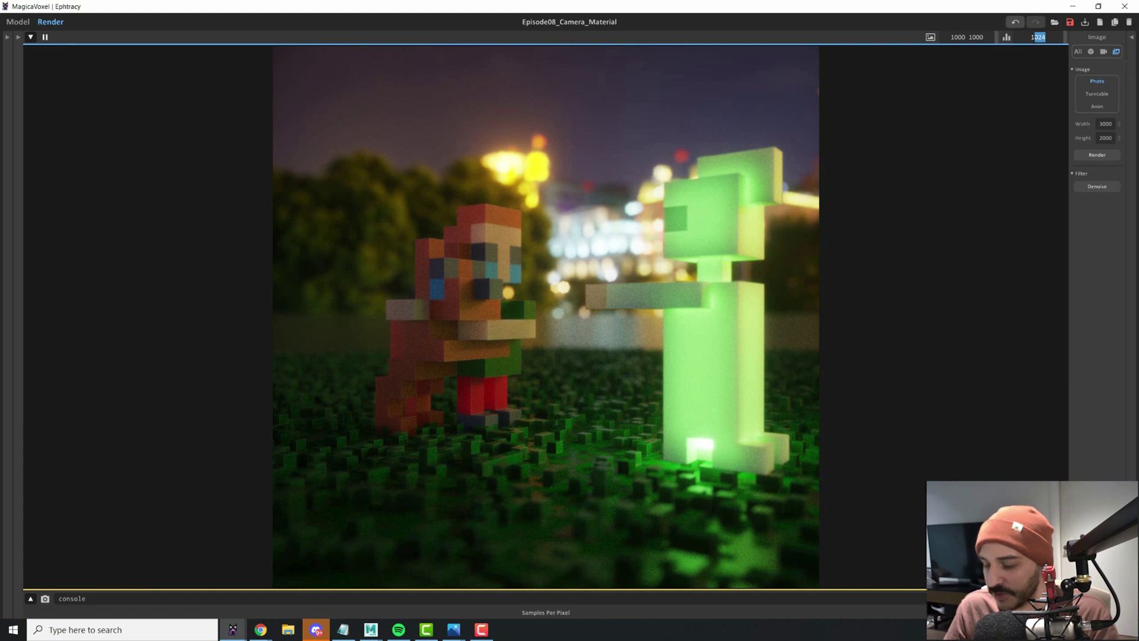
text(10000)
key(Return)
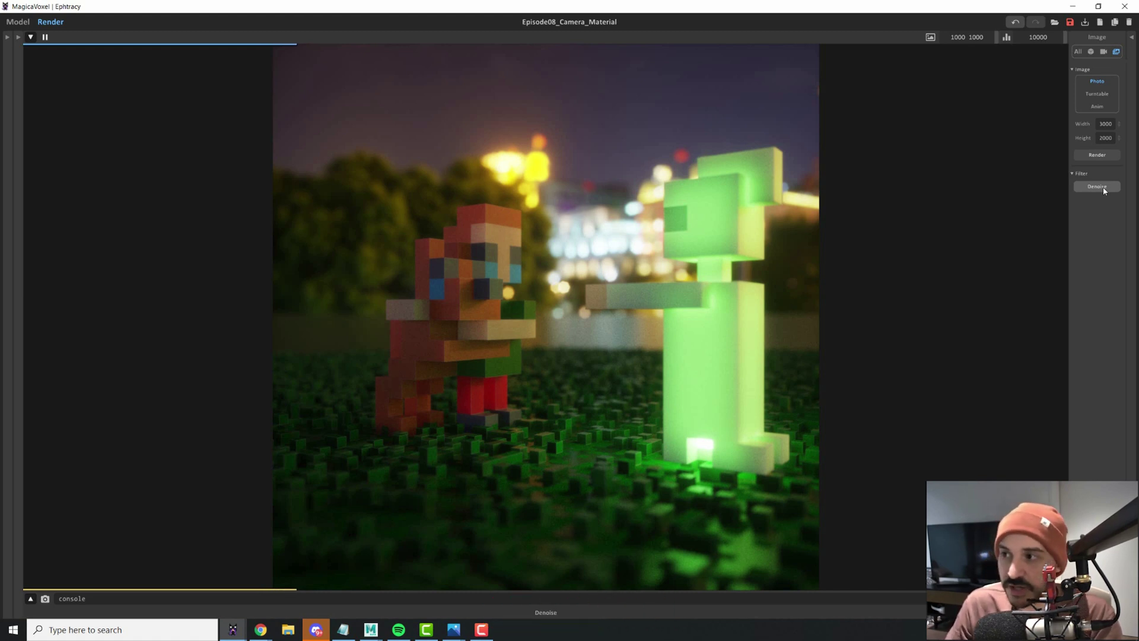
click(1099, 41)
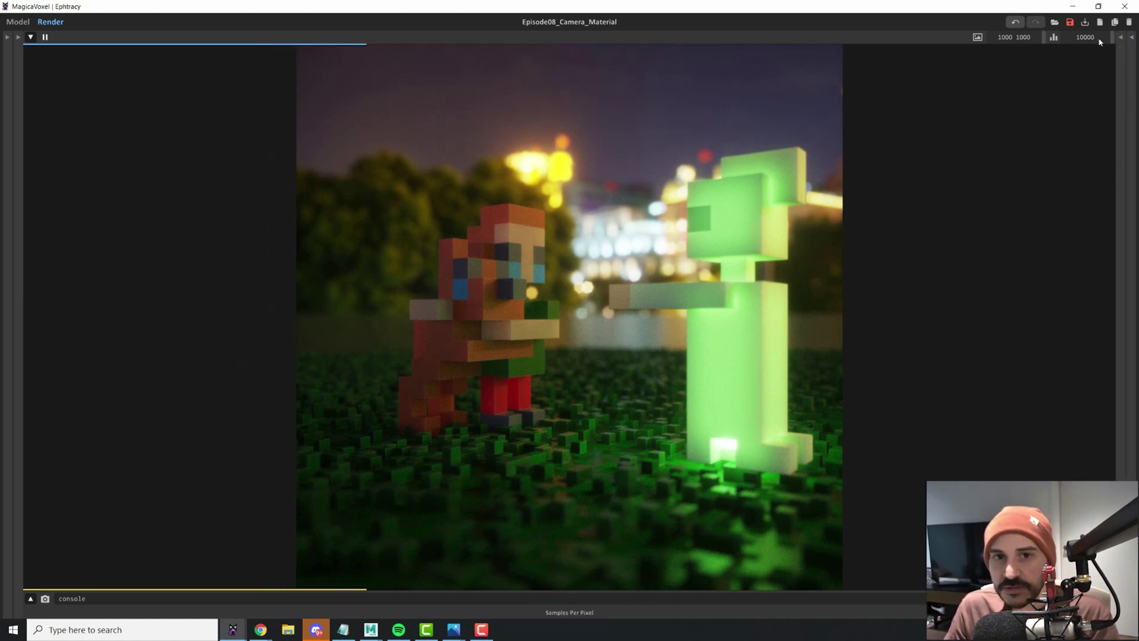